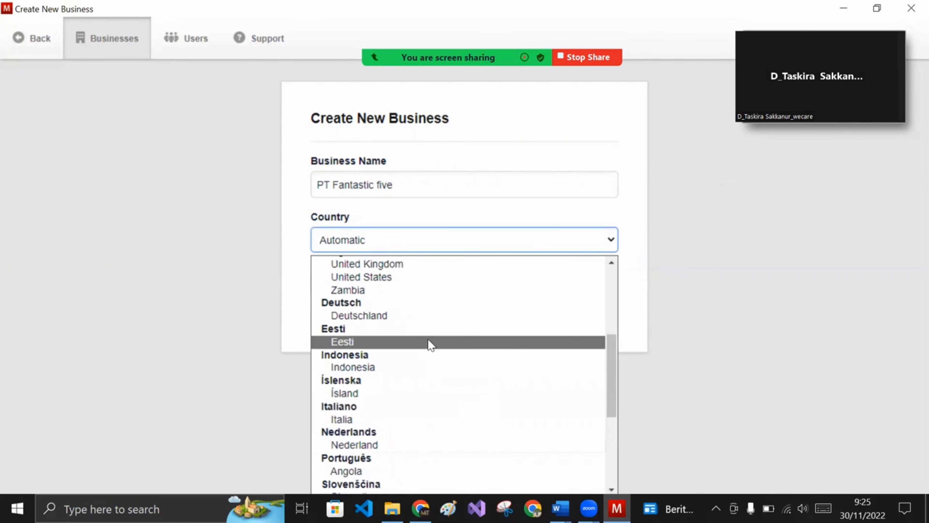
- Create a new business named Fantastic Five, leaving Country on Automatic
scroll(431, 344, up, 2)
scroll(431, 339, down, 2)
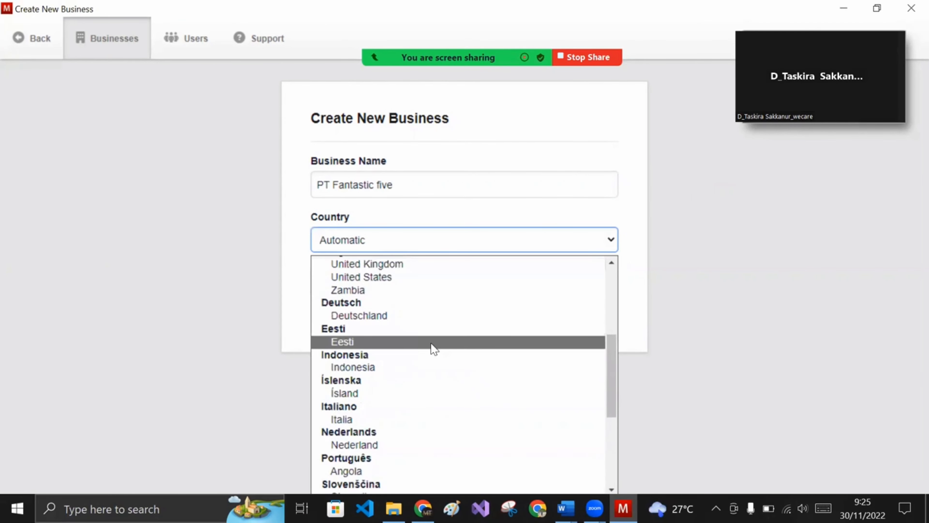
scroll(425, 369, down, 1)
scroll(427, 371, down, 2)
scroll(431, 363, up, 7)
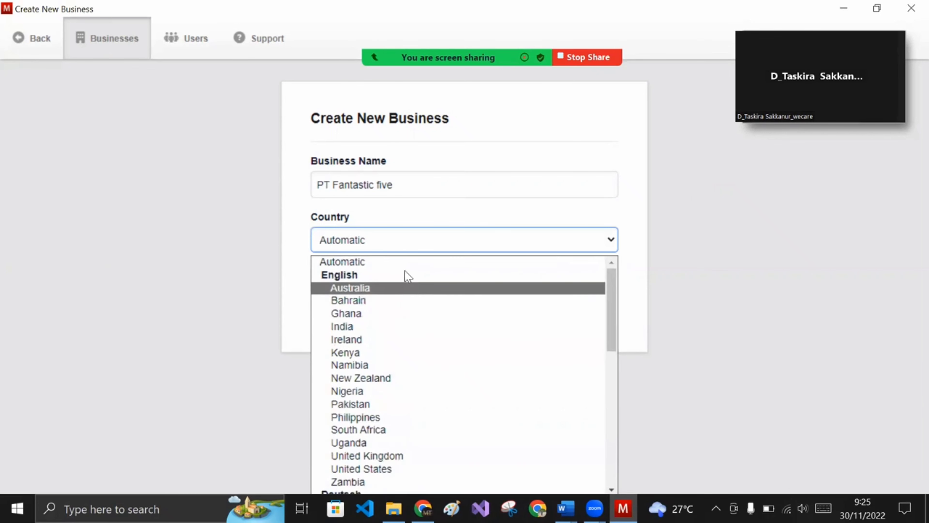
click(410, 263)
click(374, 282)
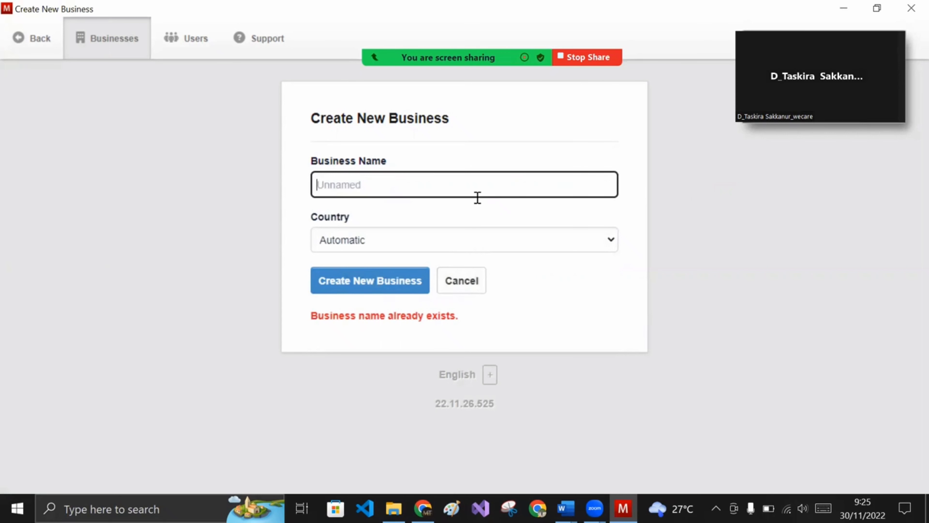
text(Fantastic Five)
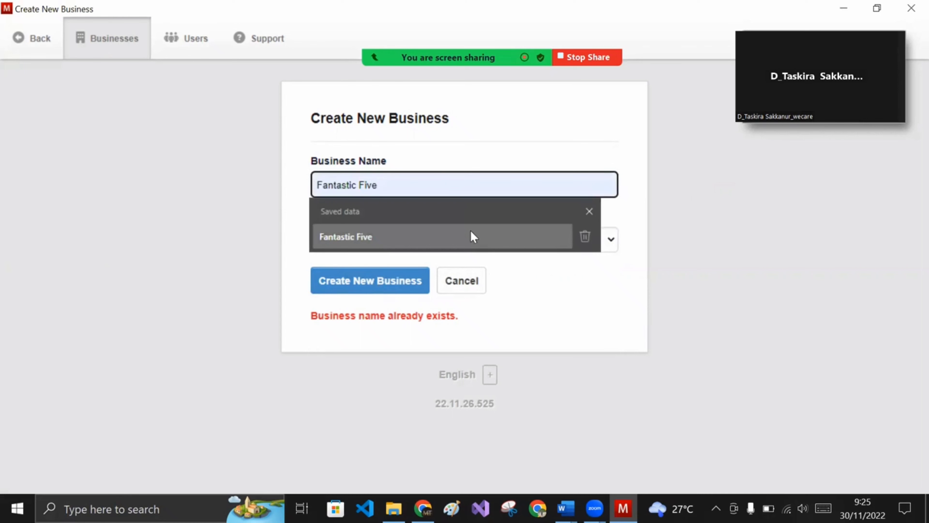
click(471, 236)
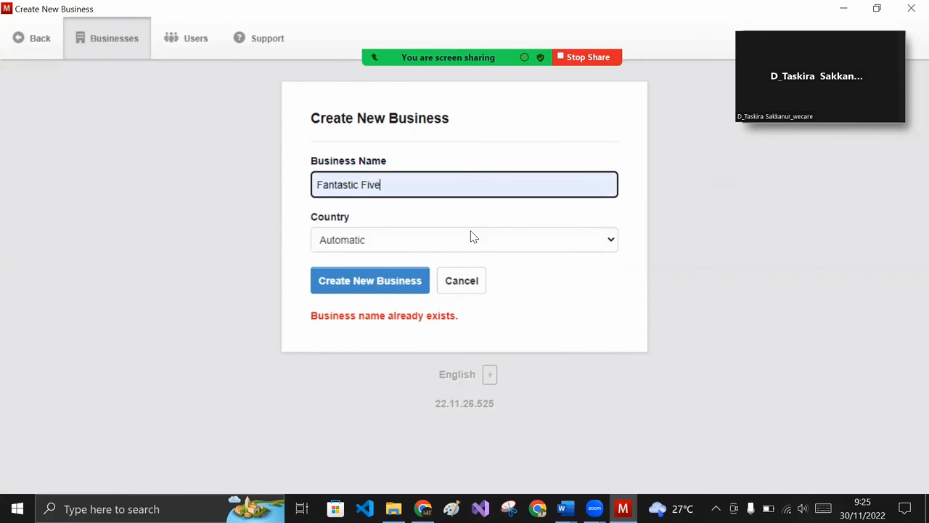
click(418, 272)
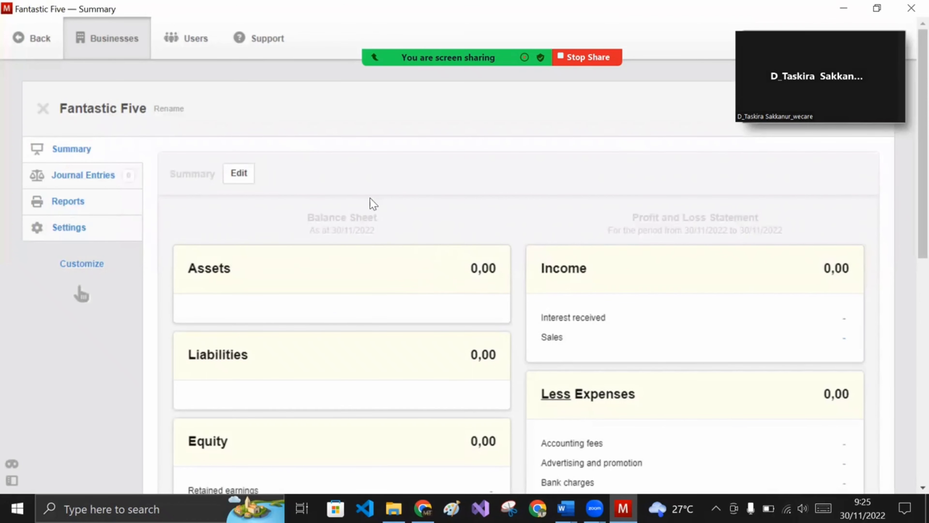
- Enable Bank and Cash Accounts, Receipts, Payments, Inter Account Transfers, Bank Reconciliations and Expense Claims
click(98, 257)
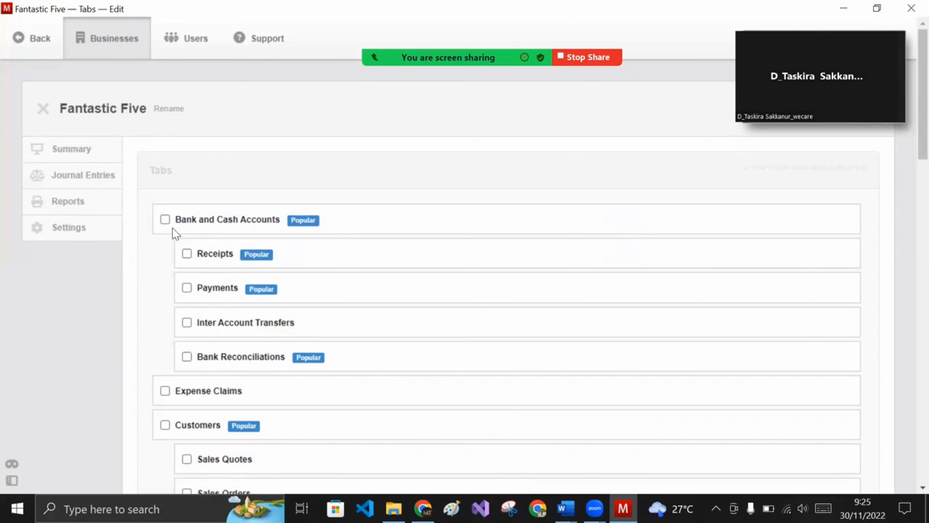
click(165, 220)
click(227, 254)
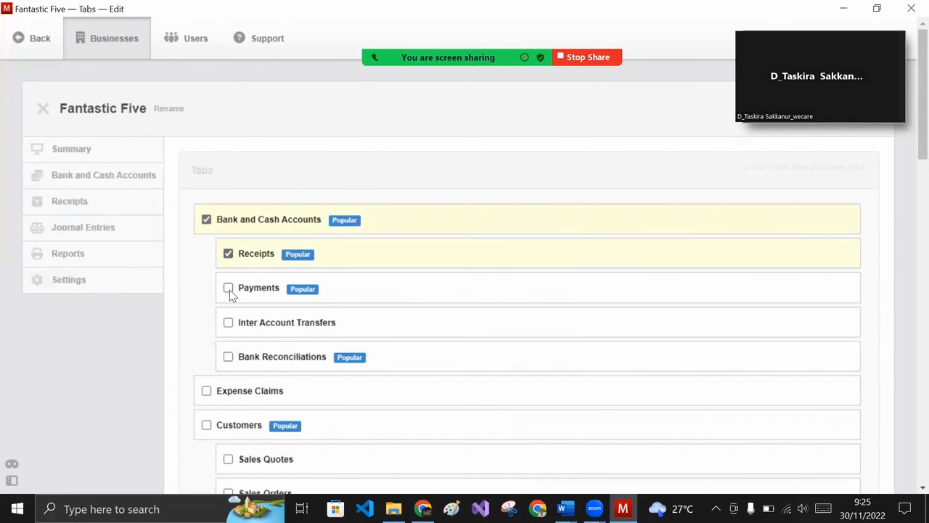
click(228, 288)
scroll(229, 266, down, 3)
click(228, 227)
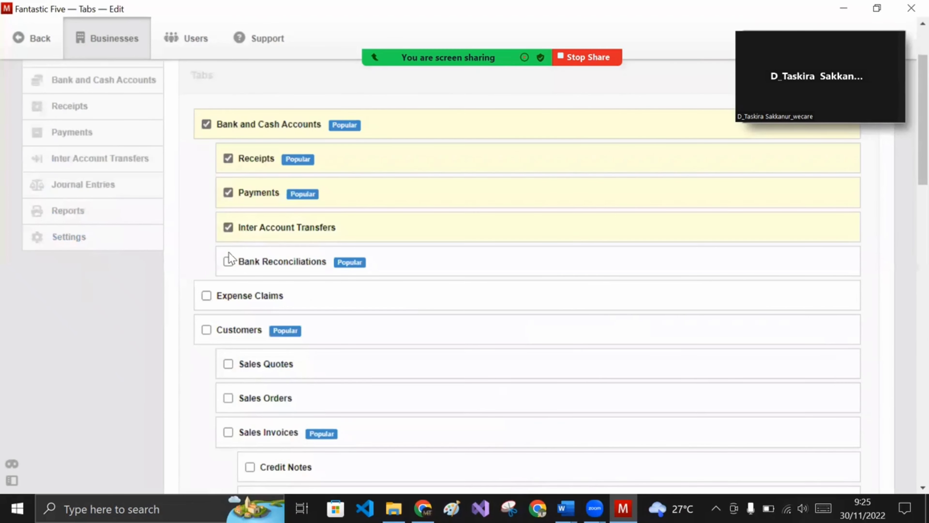
click(229, 262)
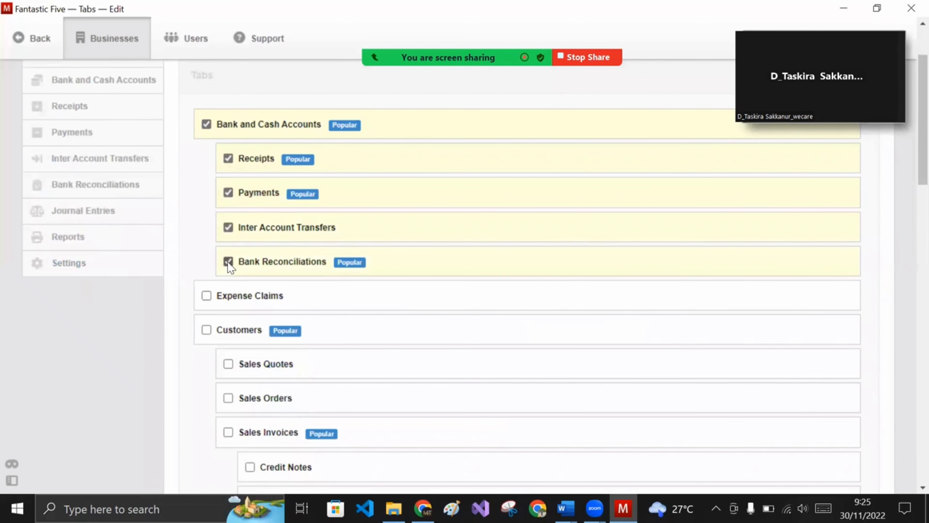
click(207, 295)
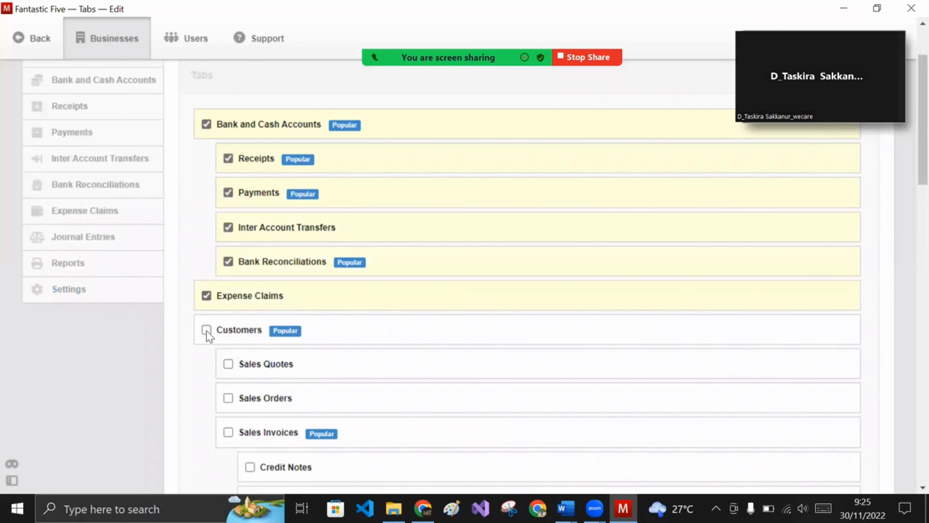
- Enable Customers, Sales Quotes, Sales Orders and Sales Invoices
click(207, 330)
click(228, 364)
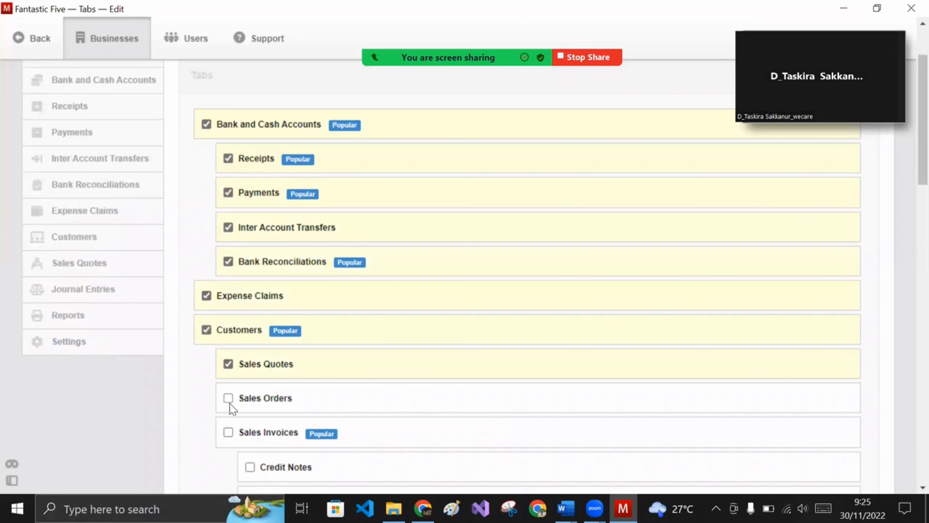
click(228, 398)
click(228, 432)
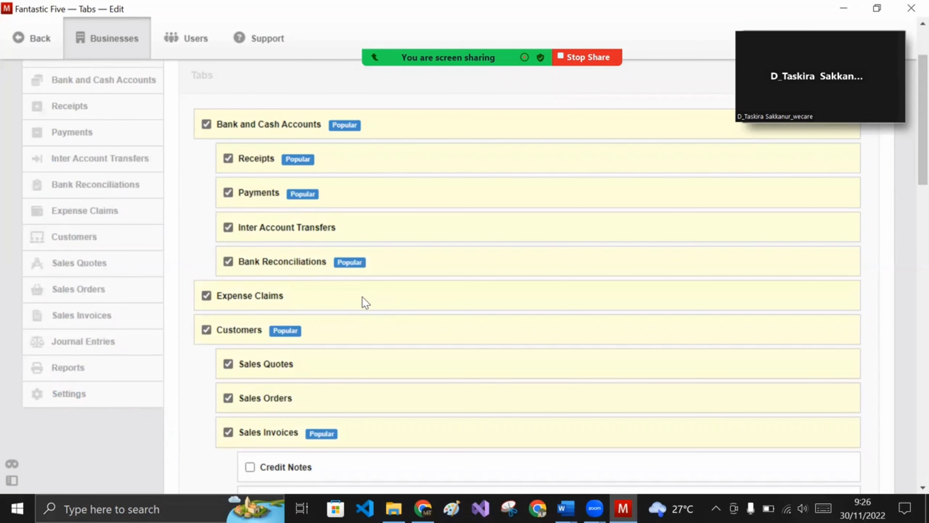
- Enable Suppliers, Purchase Quotes, Purchase Orders and Purchase Invoices
scroll(363, 298, down, 3)
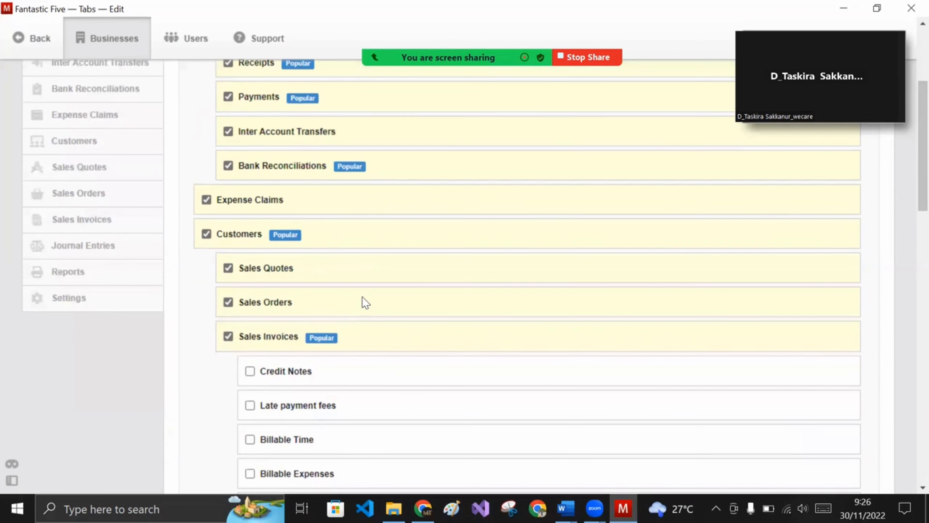
scroll(362, 299, down, 6)
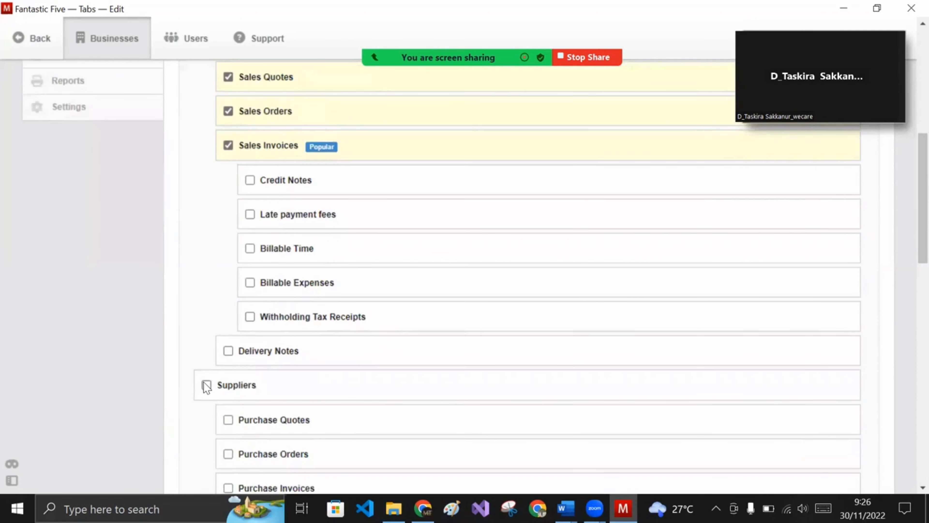
click(206, 385)
scroll(215, 364, down, 7)
click(228, 202)
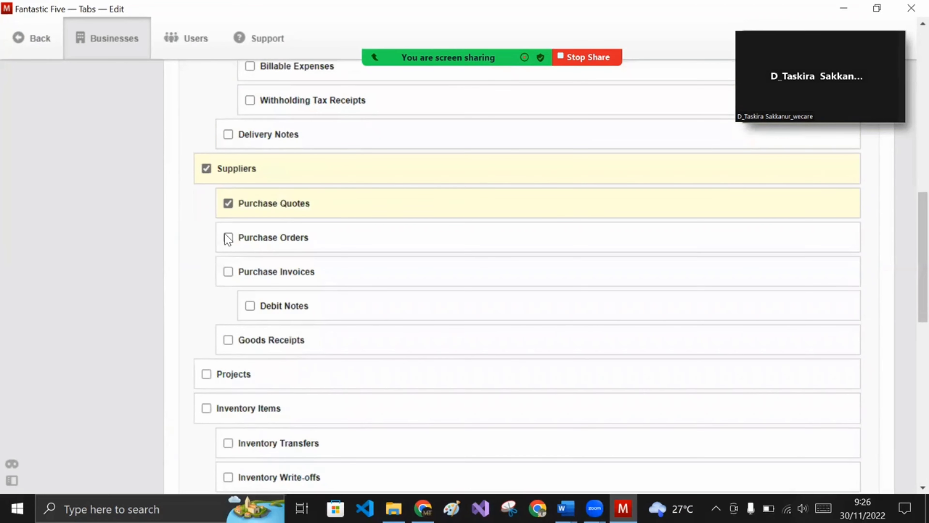
click(228, 238)
scroll(230, 256, down, 1)
click(228, 245)
- Enable Employees, Payslips, Fixed Assets and Depreciation Entries, then save the module selection
scroll(256, 253, down, 1)
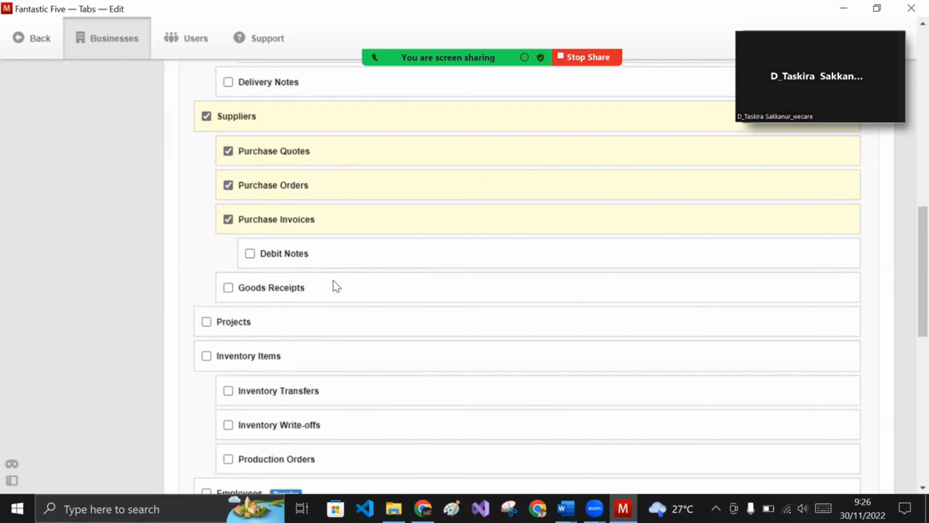
scroll(329, 289, down, 3)
click(207, 396)
scroll(210, 385, down, 3)
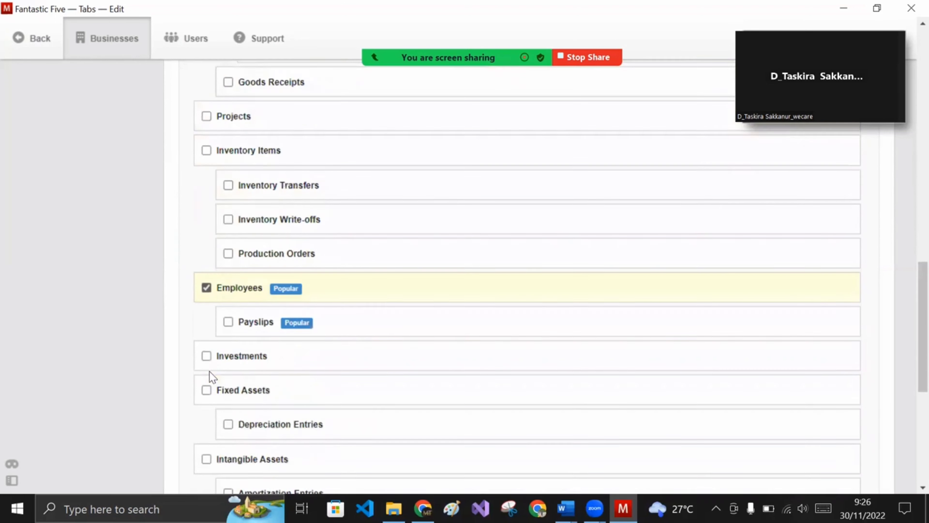
click(227, 319)
scroll(224, 315, down, 4)
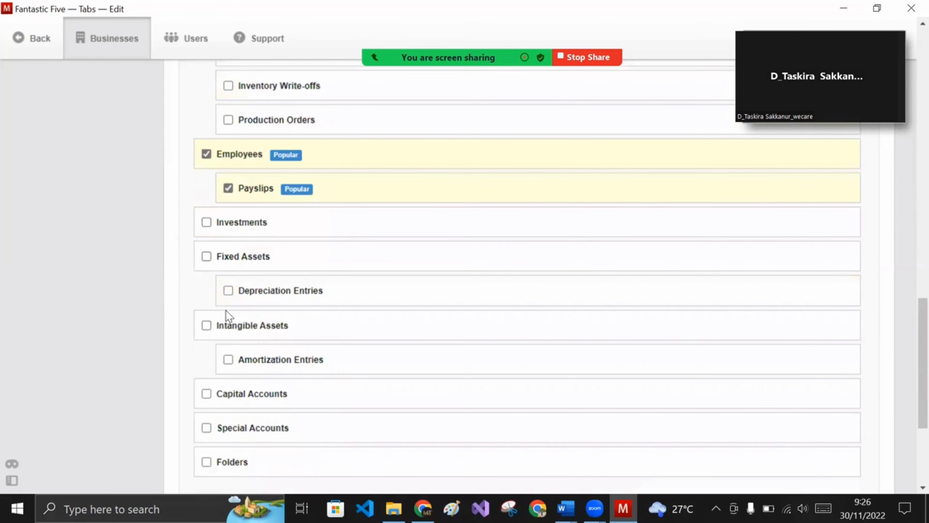
click(206, 256)
scroll(253, 269, down, 1)
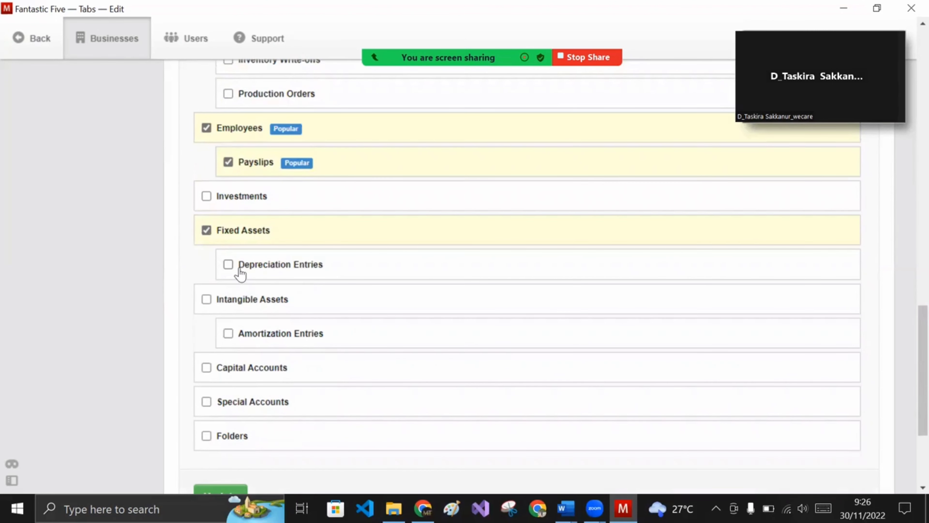
click(228, 265)
scroll(234, 271, down, 1)
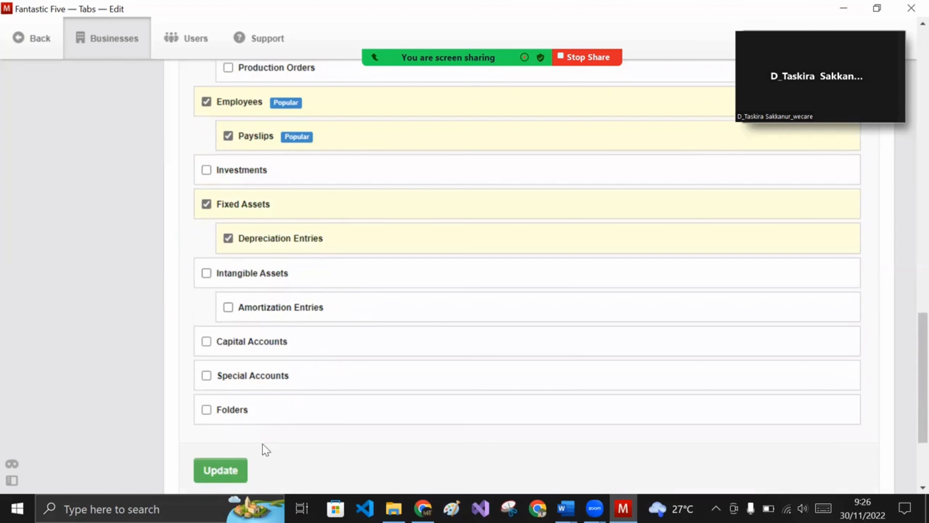
click(240, 472)
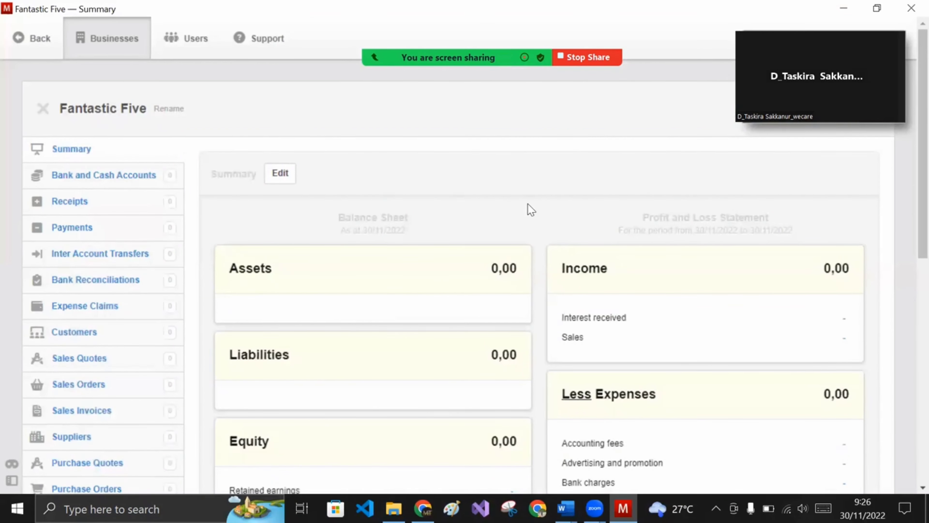
- Save business details with name PT Fantastic Five, its street address, and country Indonesia
scroll(109, 293, down, 7)
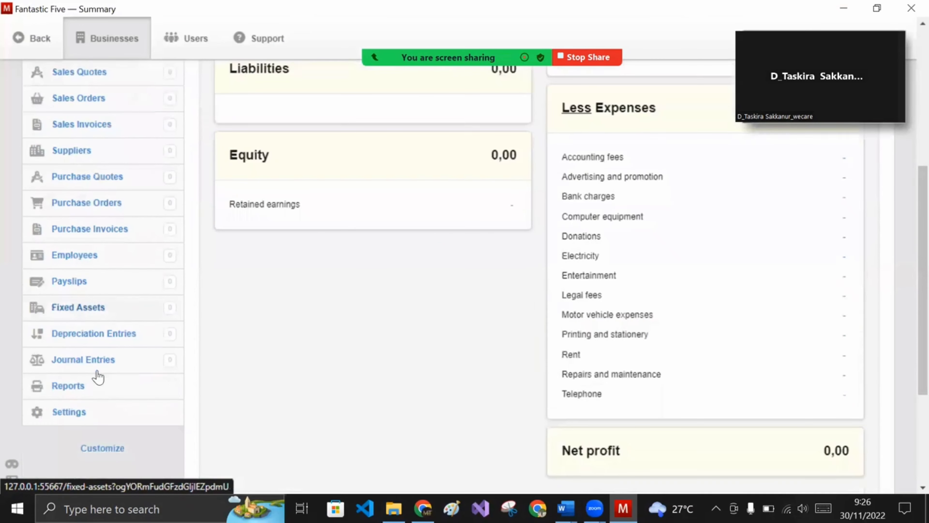
click(73, 412)
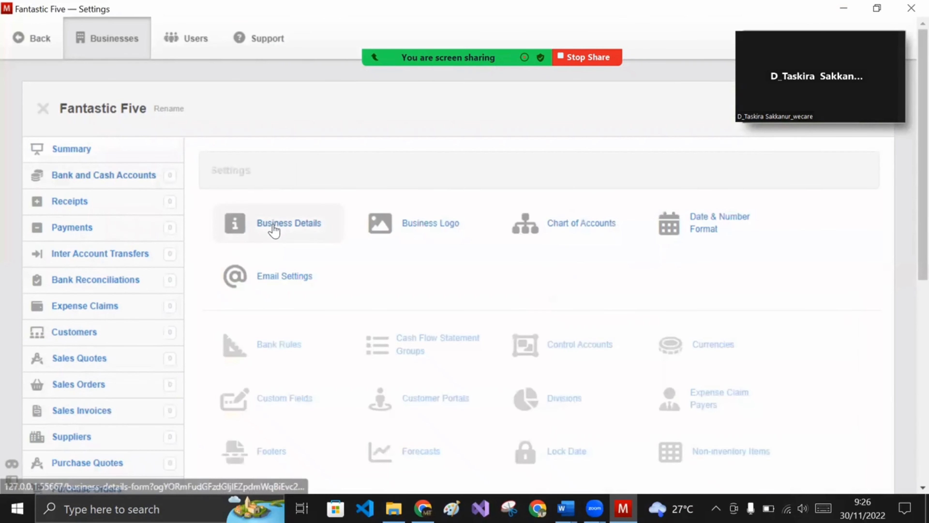
click(273, 230)
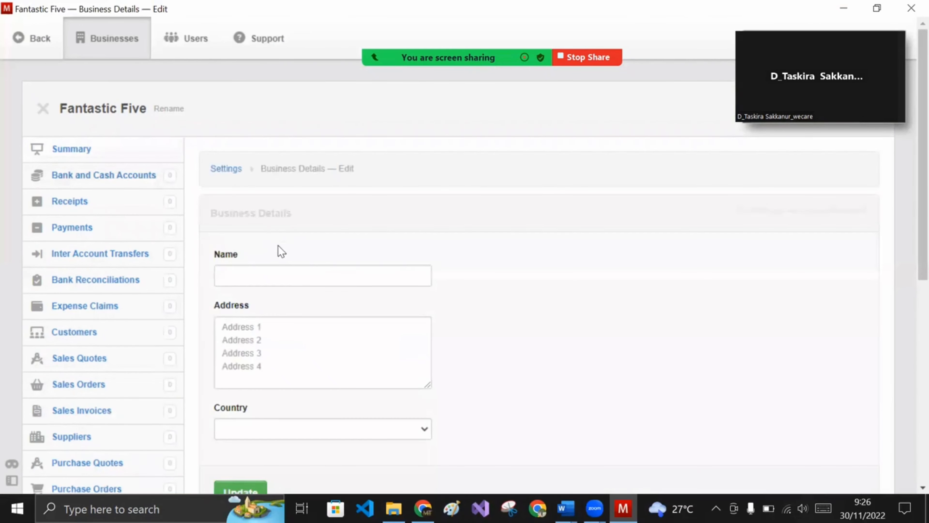
click(288, 274)
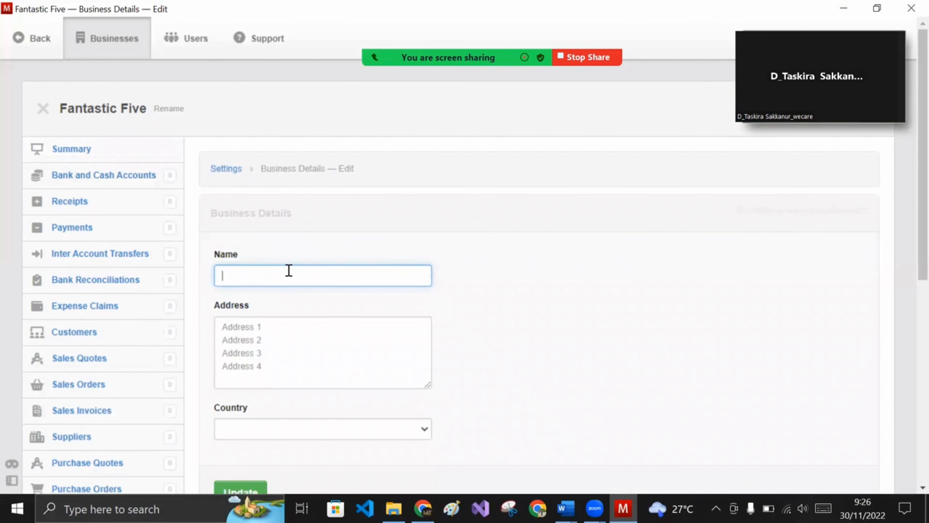
text(PT Fantastic Five)
click(276, 325)
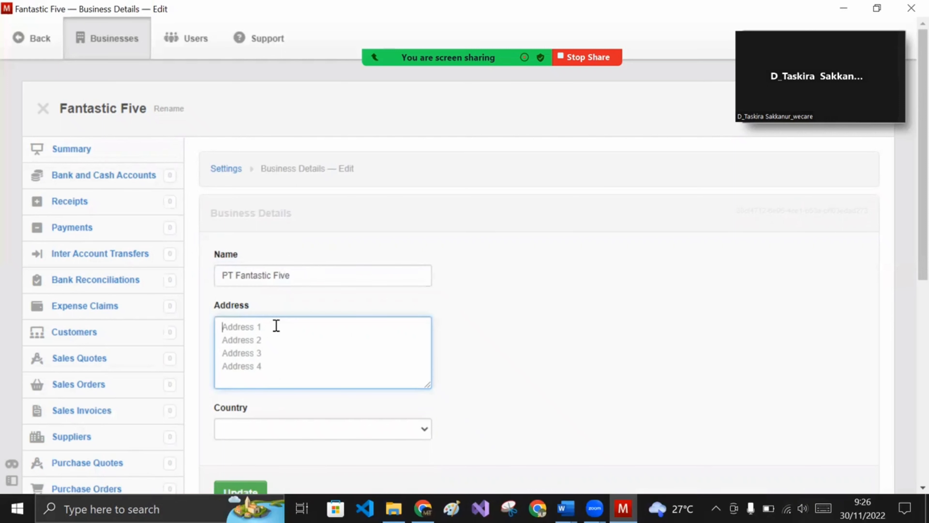
text(Jl. )
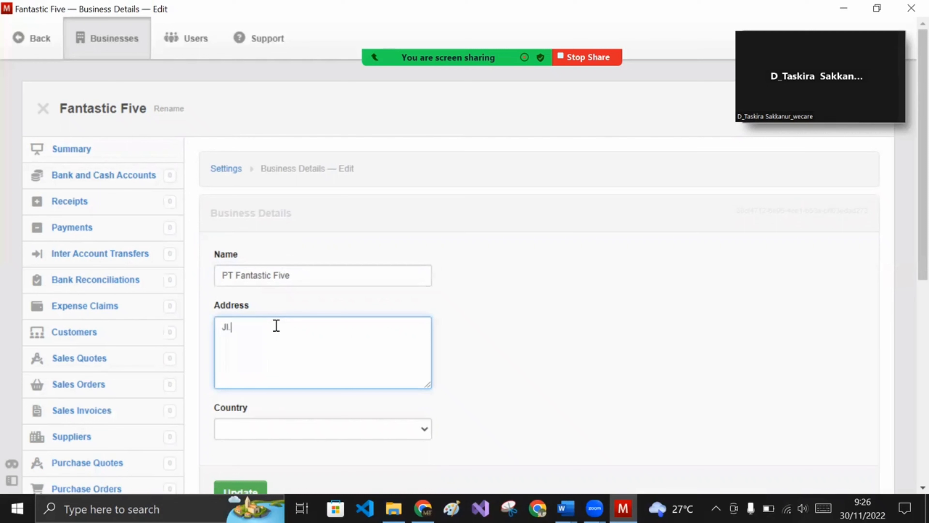
text(Cempaka Baya Jakarta Pusat)
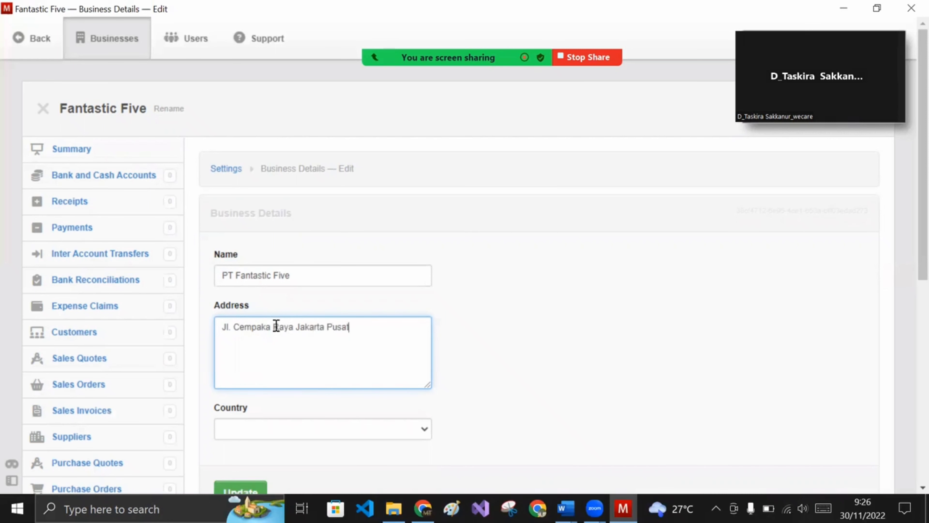
scroll(313, 360, down, 3)
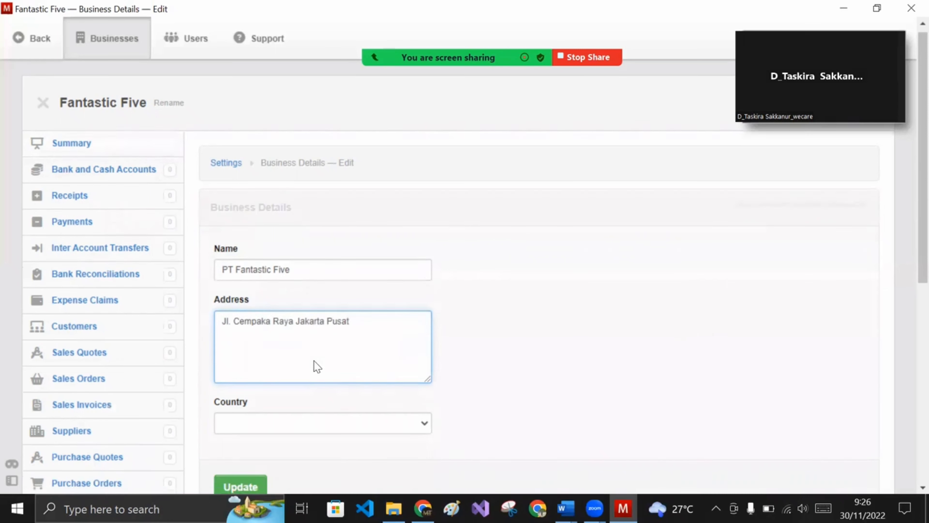
click(333, 331)
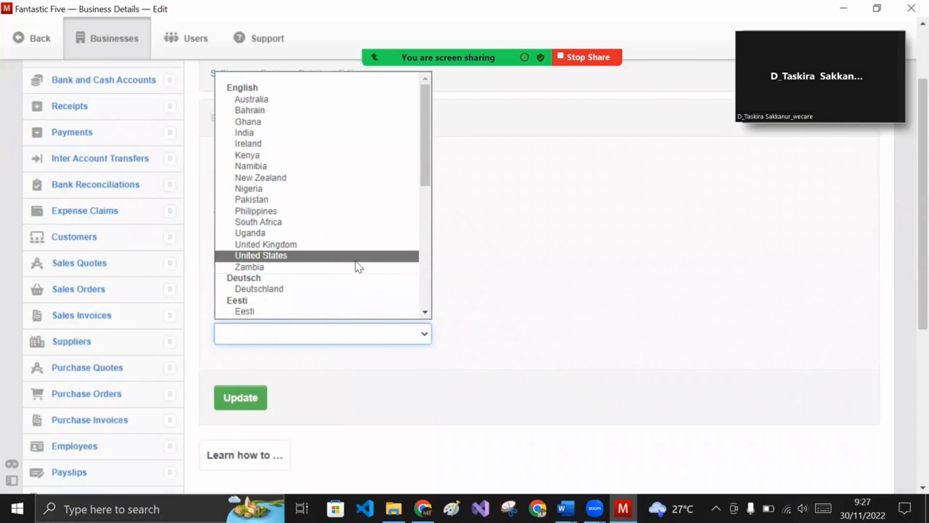
scroll(357, 262, down, 3)
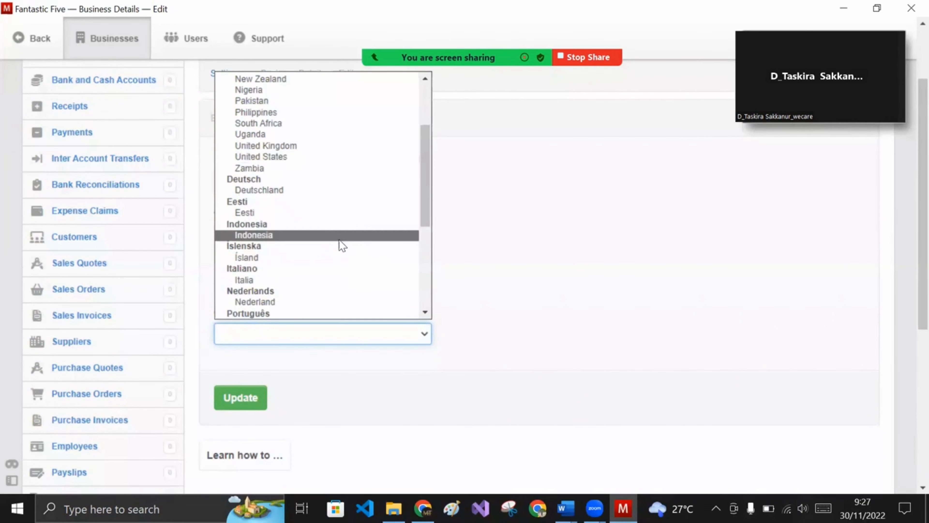
click(338, 235)
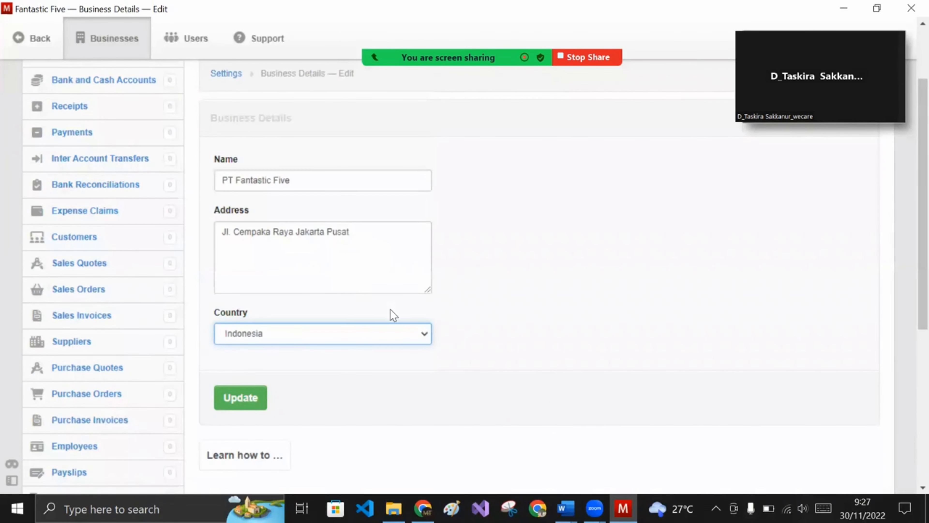
click(255, 397)
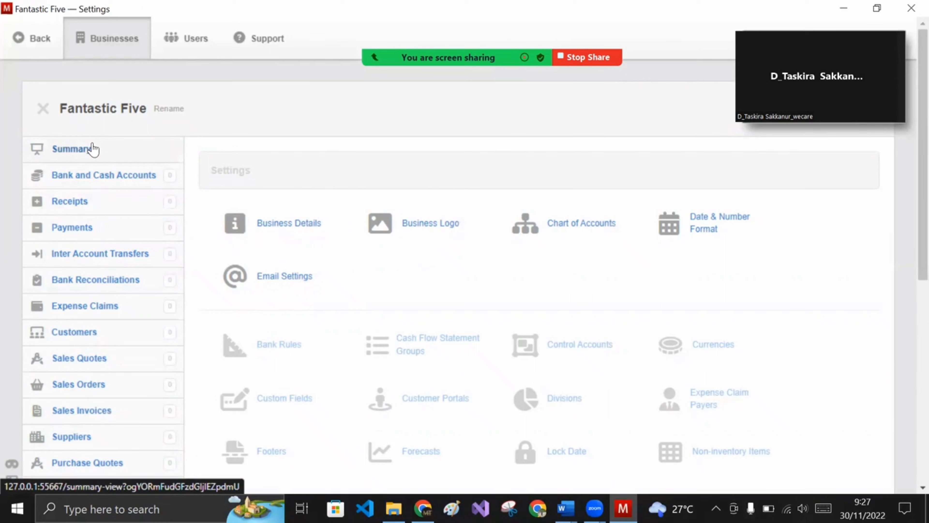
- Create bank account BANK BCA with a starting balance of 100000000
click(93, 149)
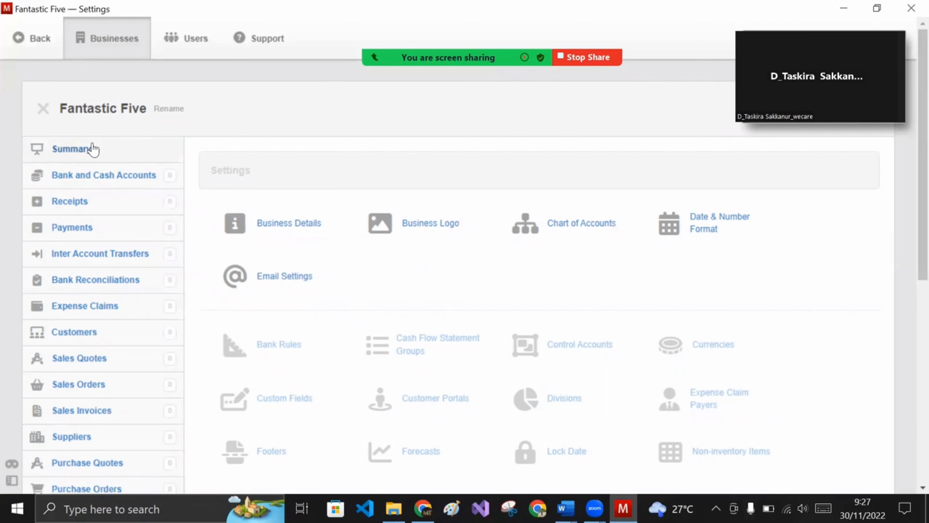
click(95, 176)
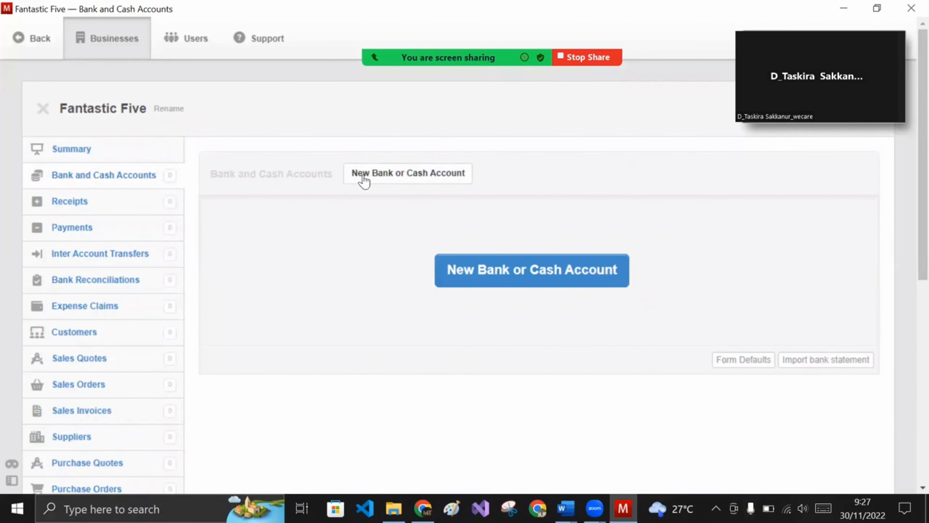
click(431, 175)
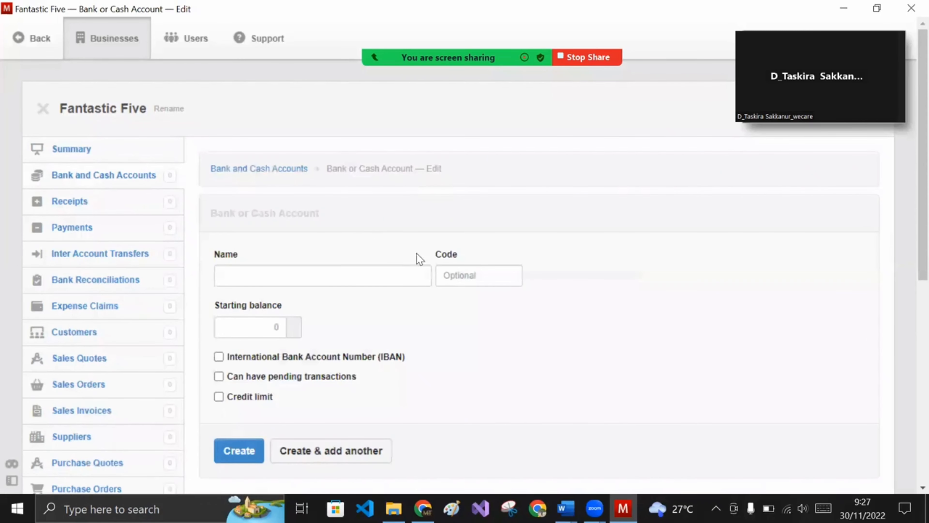
click(353, 274)
text(BA)
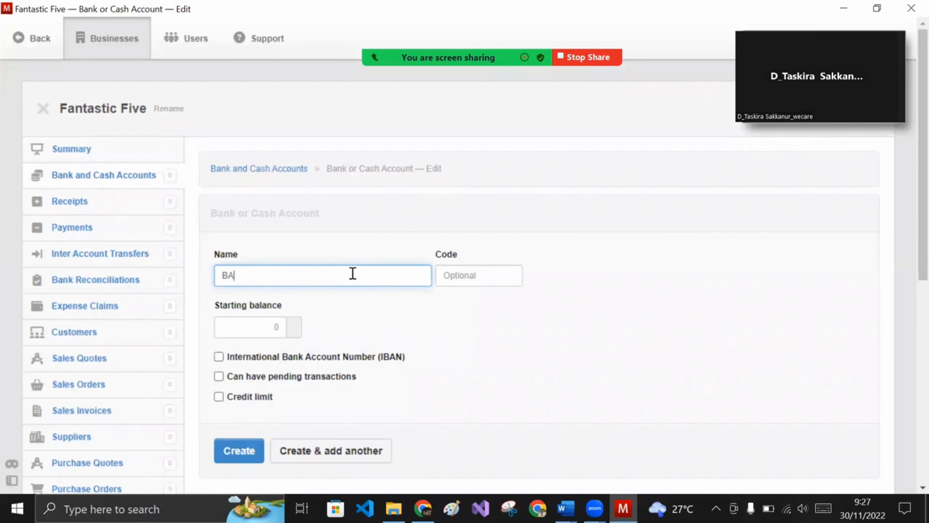
text(NK BCA)
click(276, 326)
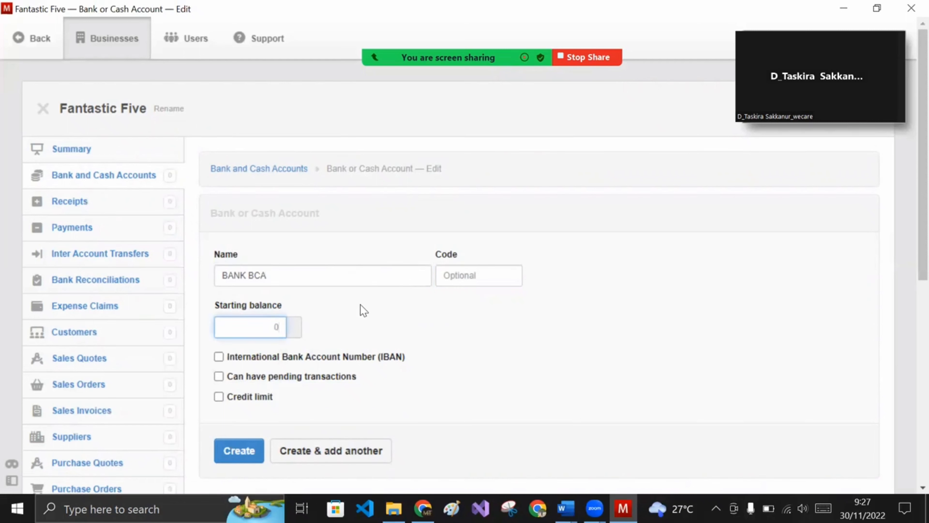
text(100000000)
click(343, 400)
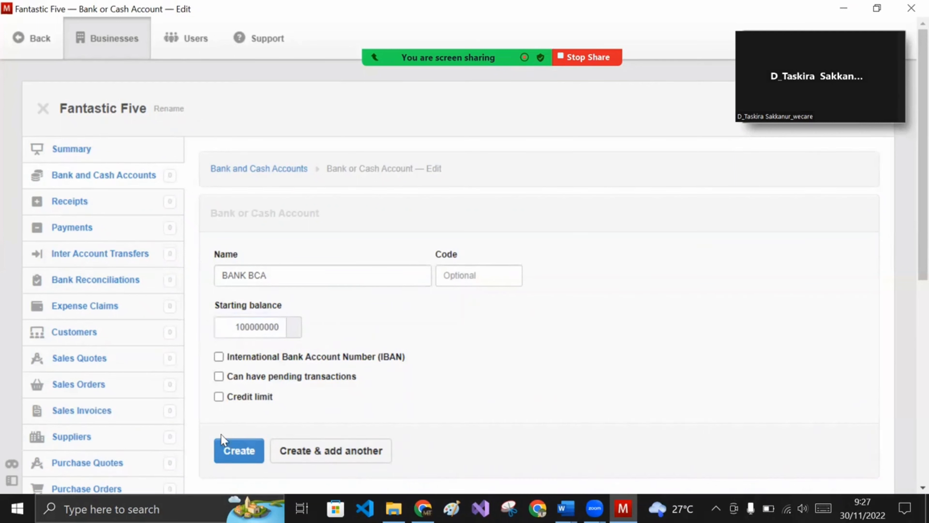
click(239, 450)
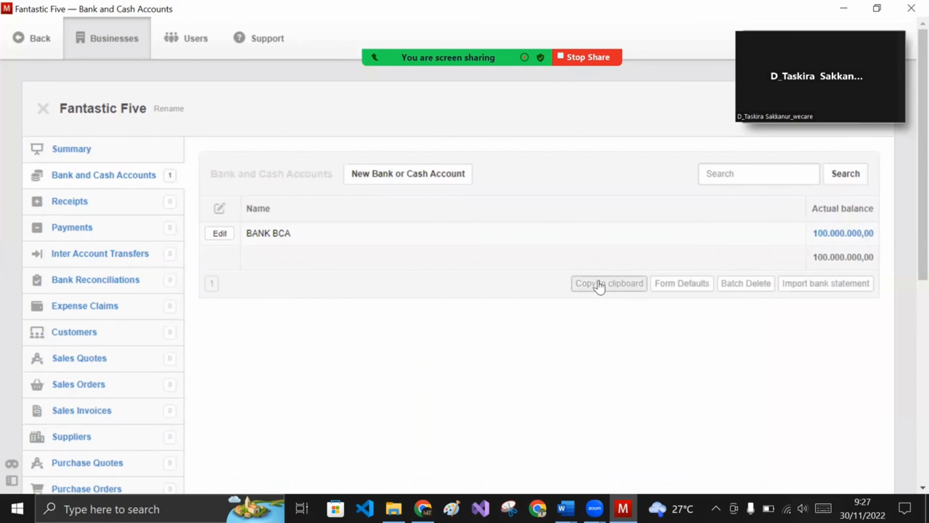
- Review the Summary balance sheet showing 100.000.000,00, then go to the Employees page
click(71, 150)
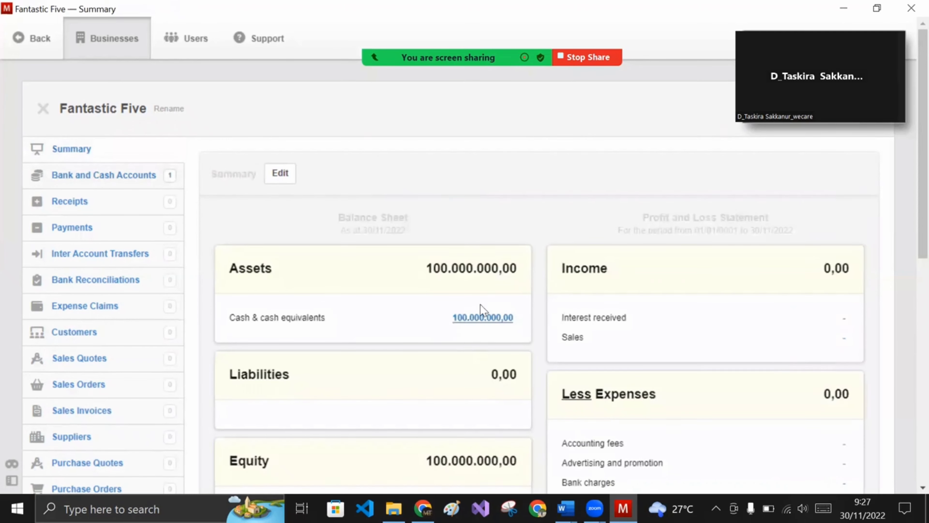
scroll(434, 341, down, 3)
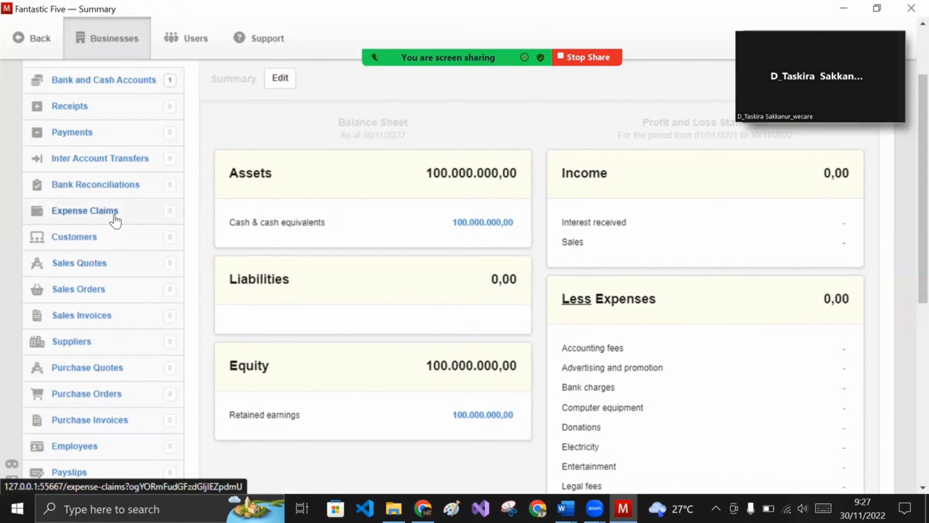
scroll(115, 217, down, 2)
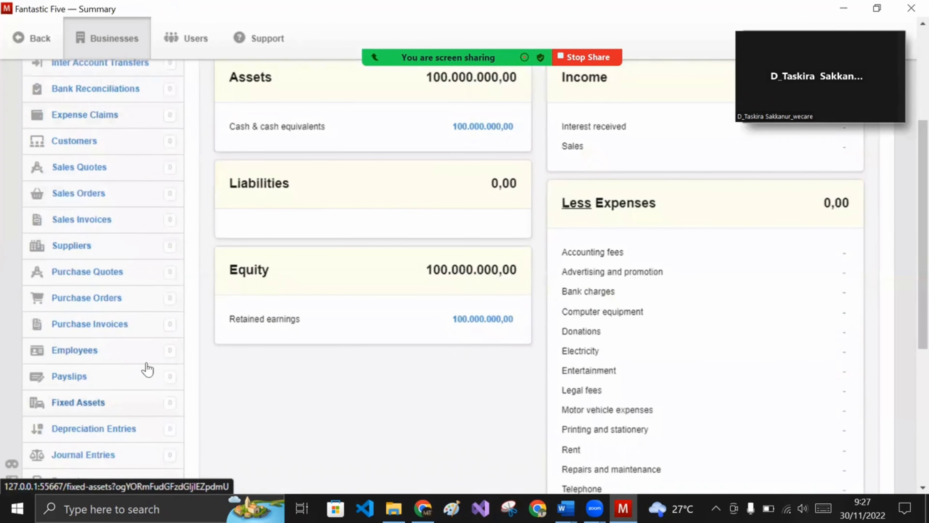
scroll(140, 354, up, 2)
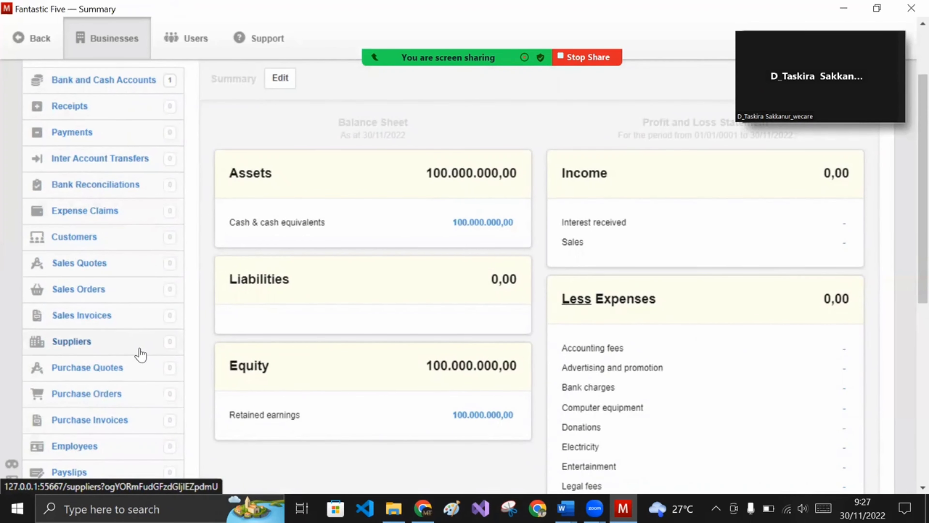
click(72, 446)
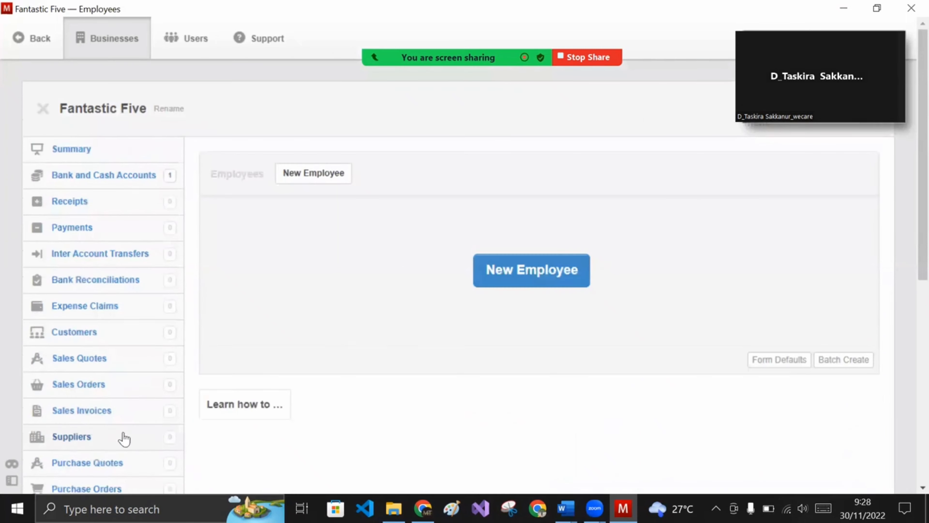
- Create a new employee with the employee's full name, leaving the address blank
click(329, 184)
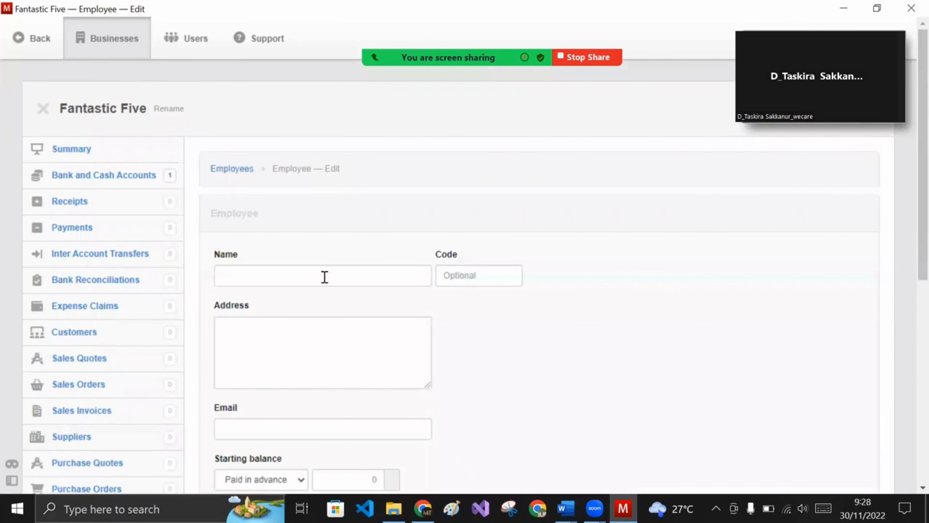
click(324, 277)
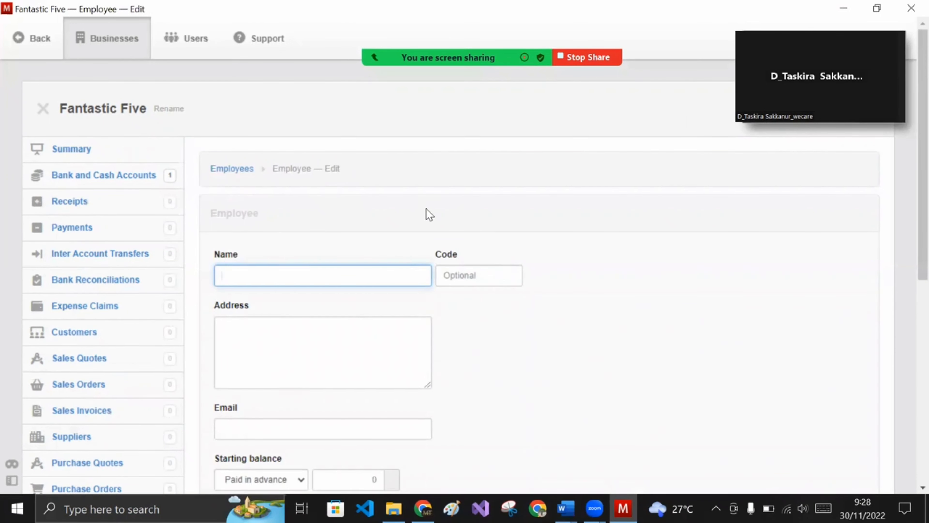
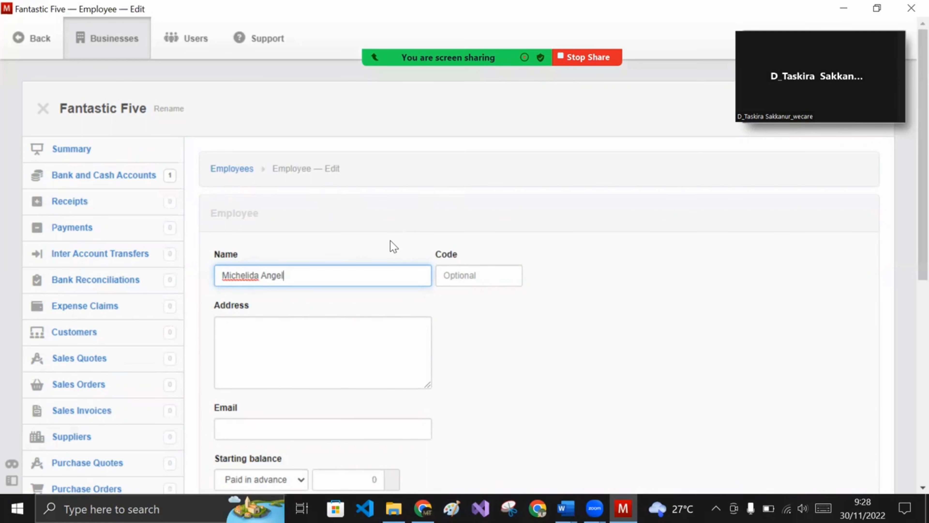
scroll(390, 239, down, 4)
scroll(389, 238, up, 4)
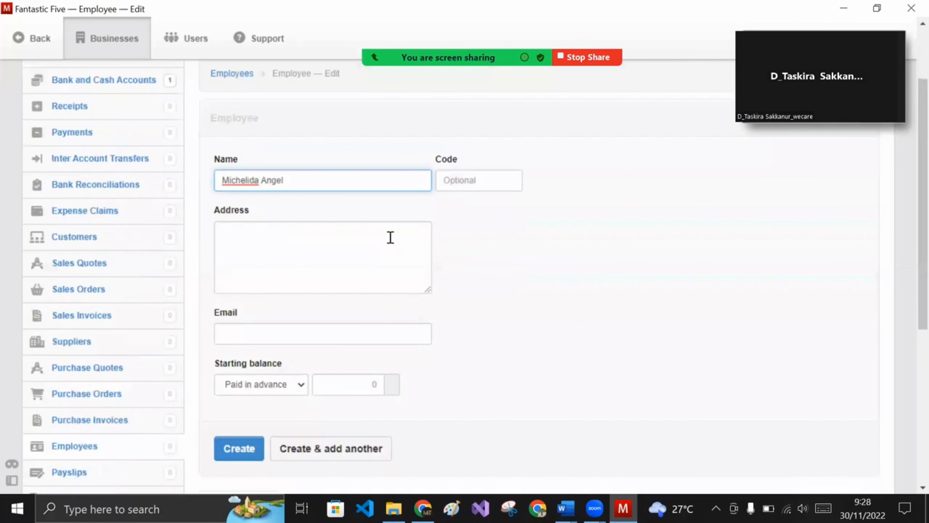
click(350, 262)
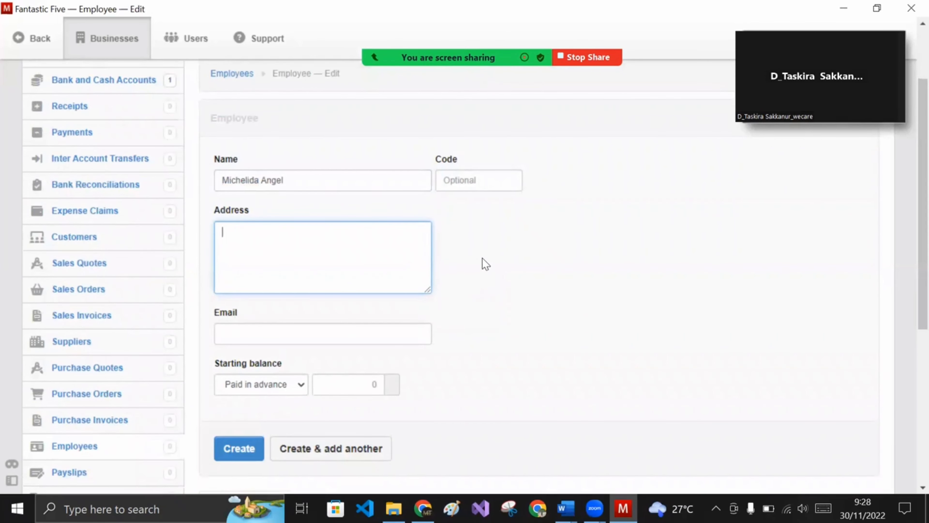
scroll(438, 274, down, 3)
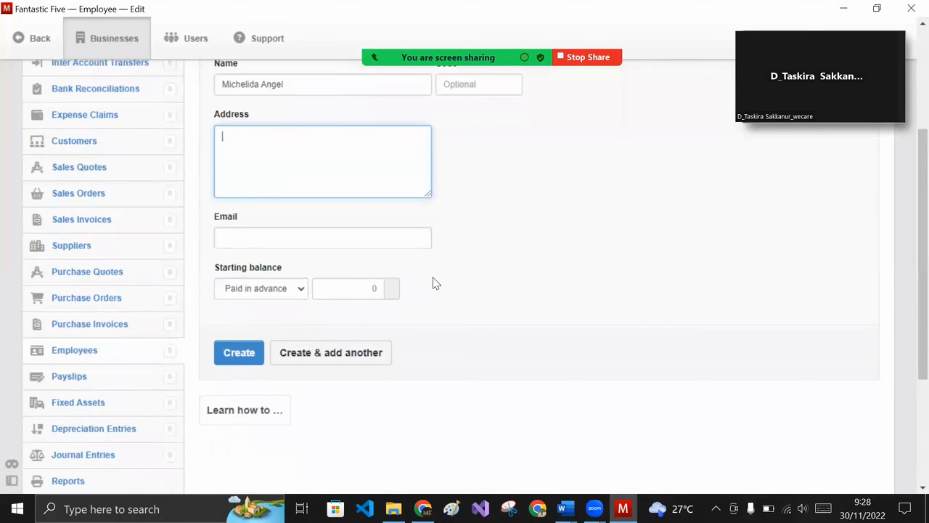
click(333, 324)
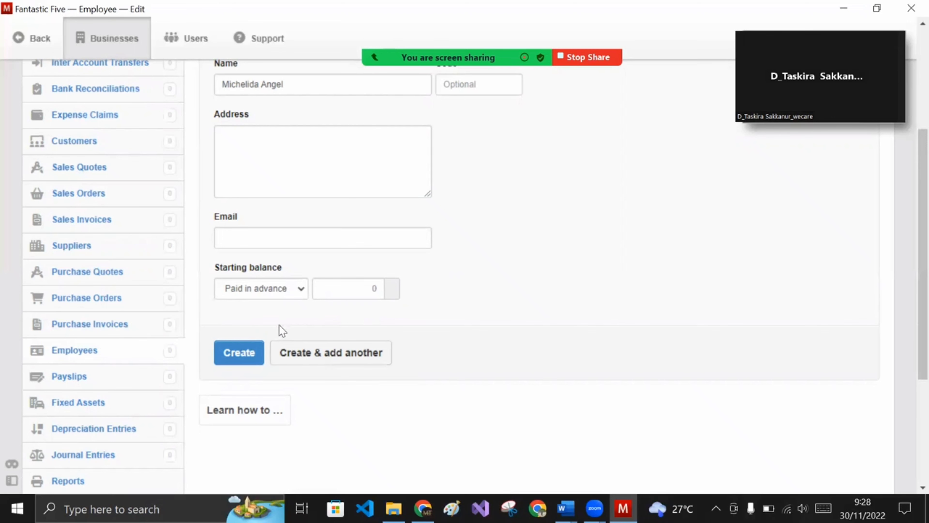
click(239, 353)
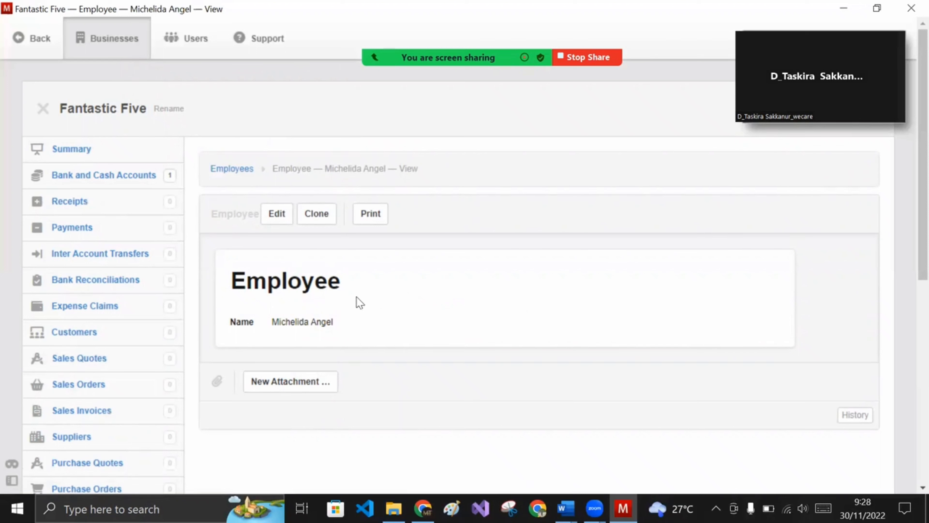
- Return to the Employees list showing the one employee with 0,00 to pay
scroll(136, 336, down, 2)
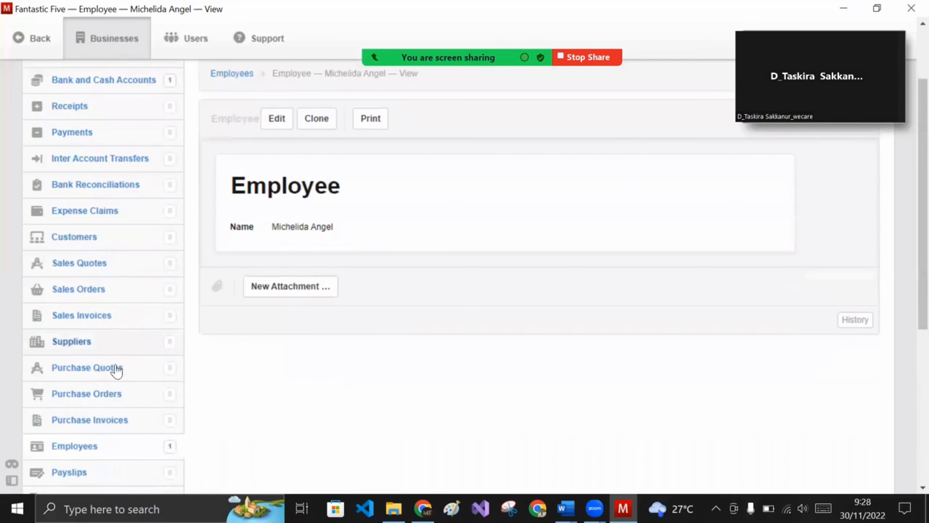
scroll(314, 270, up, 2)
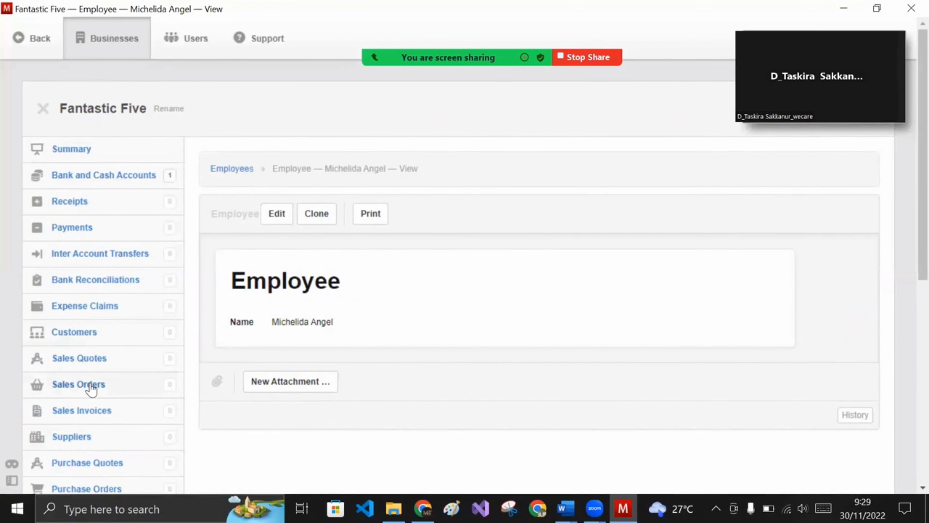
scroll(90, 388, down, 4)
click(89, 352)
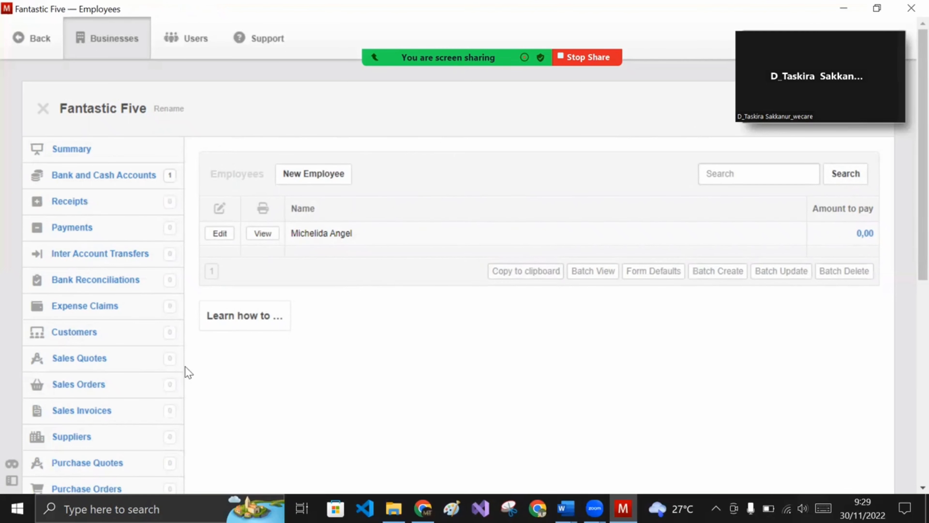
scroll(154, 368, down, 8)
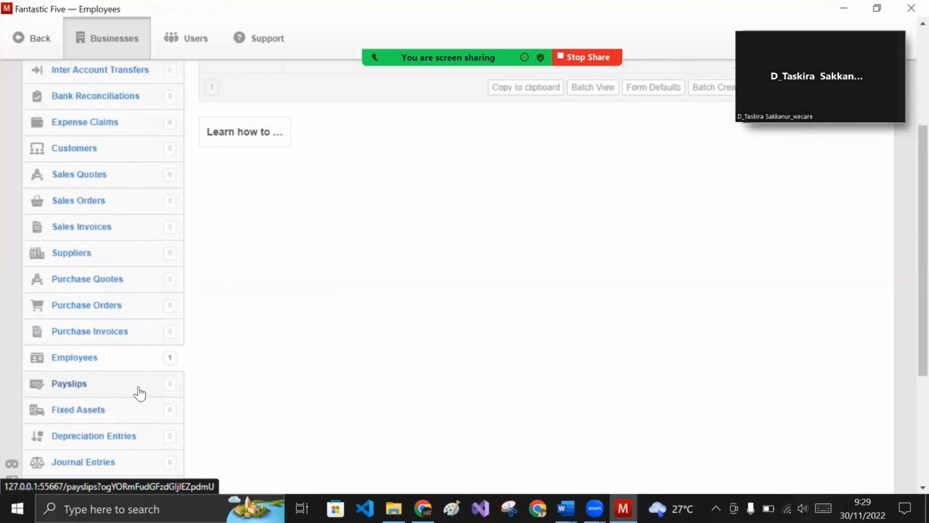
- Open the Chart of Accounts from Settings to view balance sheet and profit and loss accounts
click(85, 413)
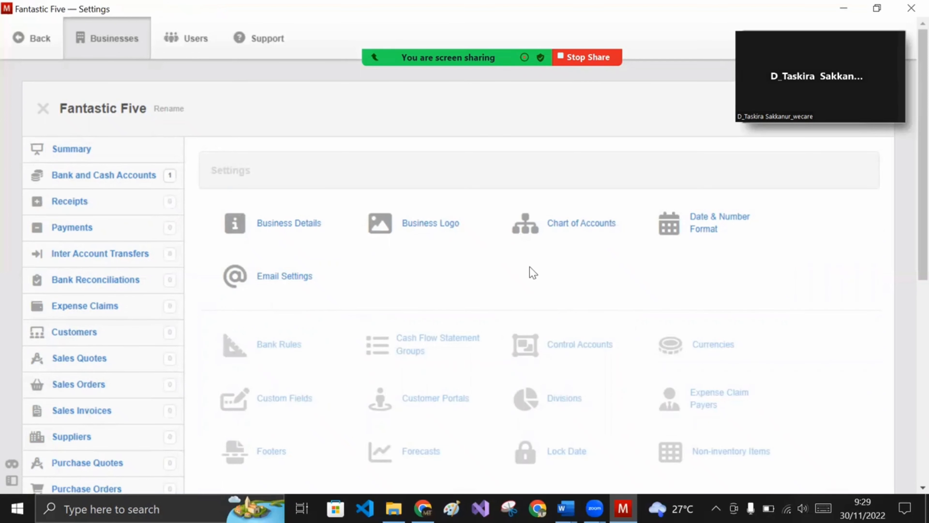
scroll(530, 273, down, 3)
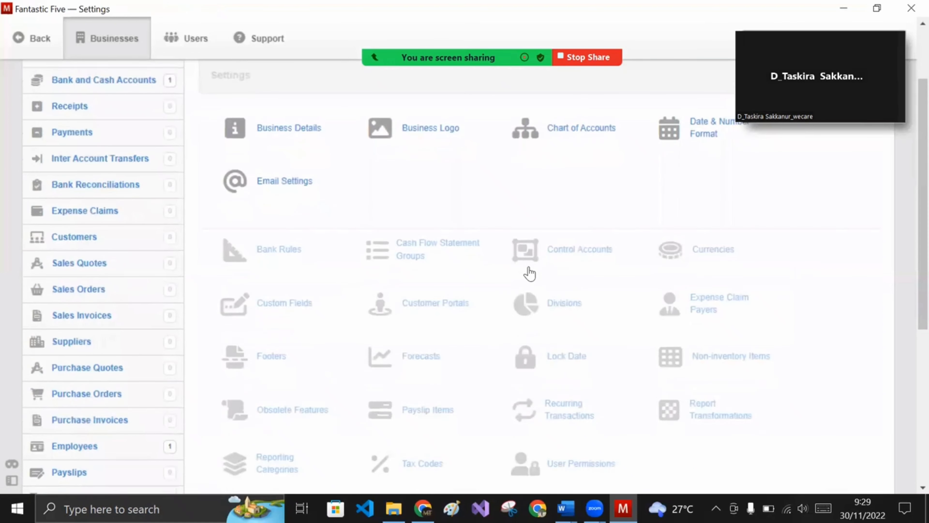
scroll(545, 256, up, 3)
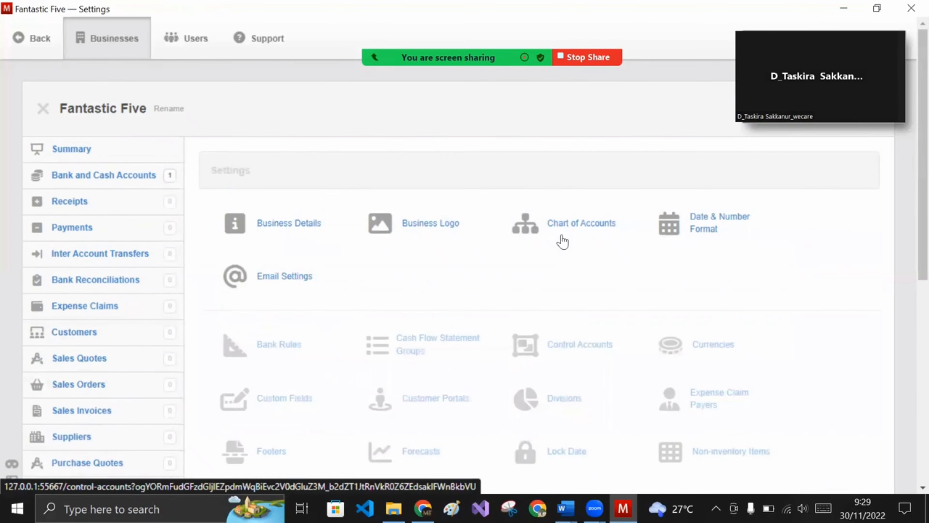
click(571, 231)
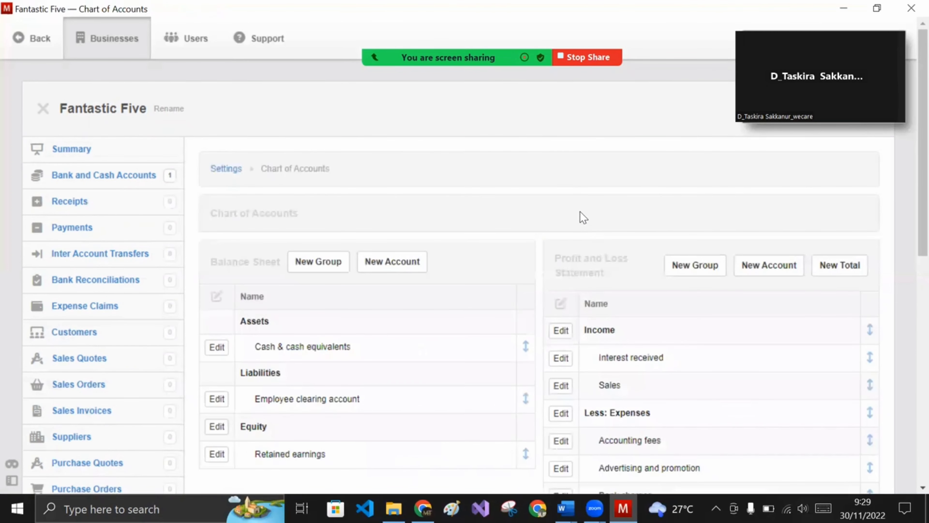
scroll(622, 205, down, 3)
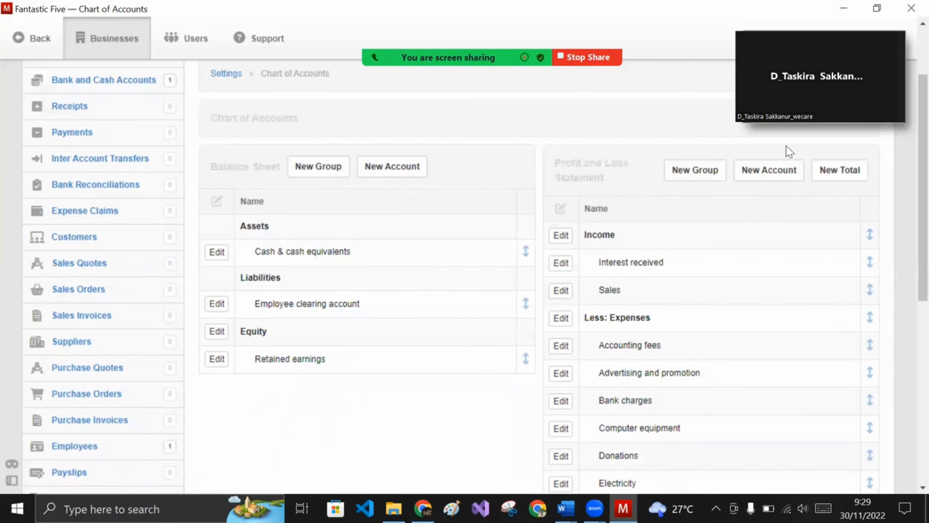
- Fill in profit and loss account 'Aset depresiation' with Investing activities cash flow, grouped under Expenses
click(762, 178)
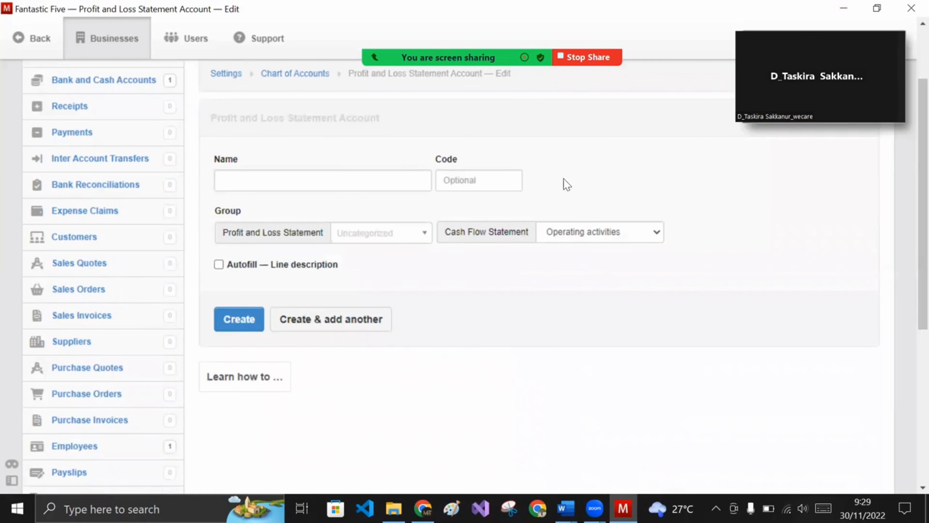
click(395, 180)
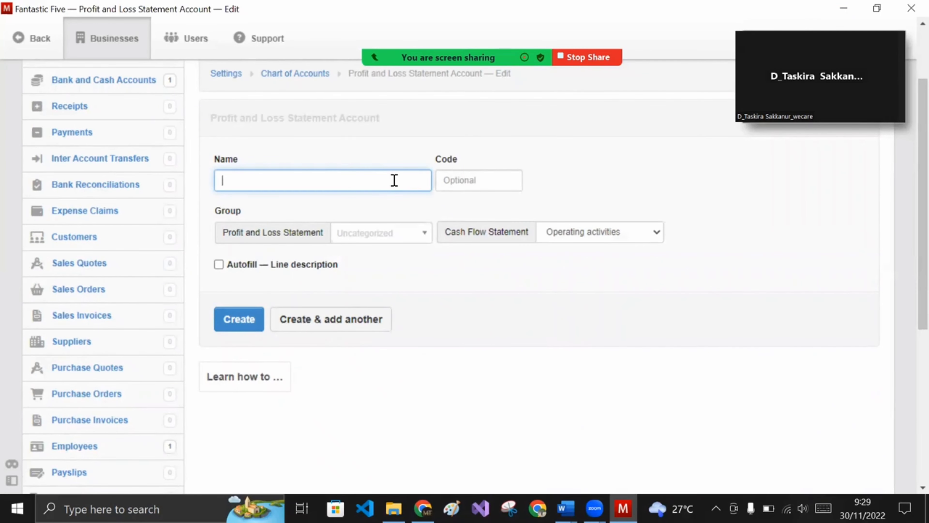
text(Aset depresiation)
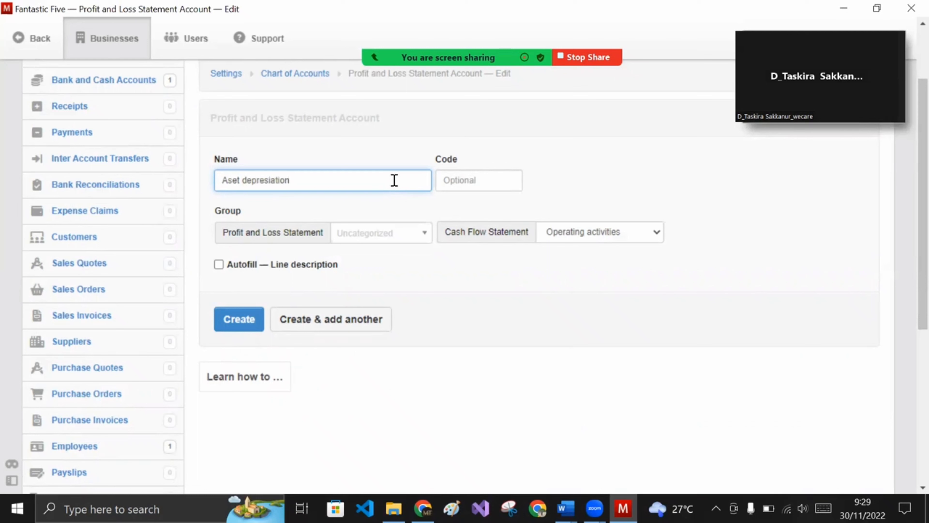
click(401, 161)
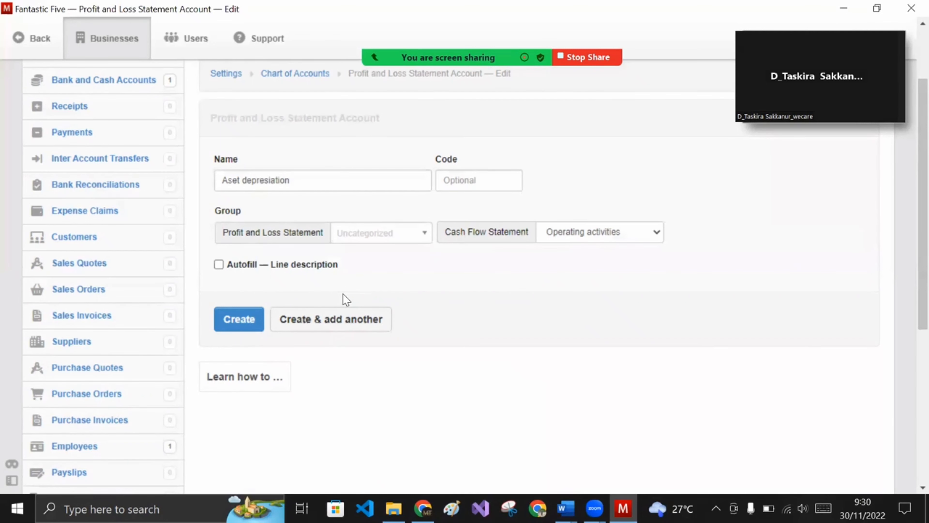
click(620, 234)
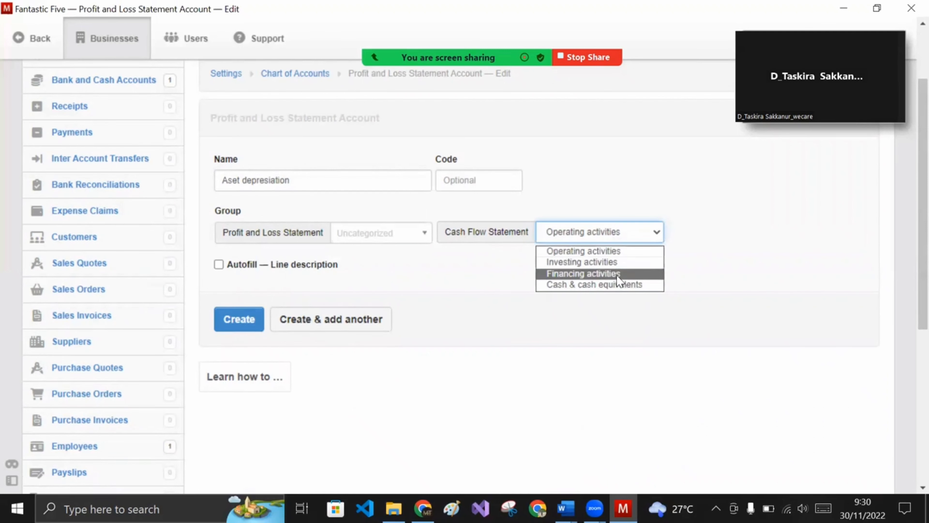
click(614, 262)
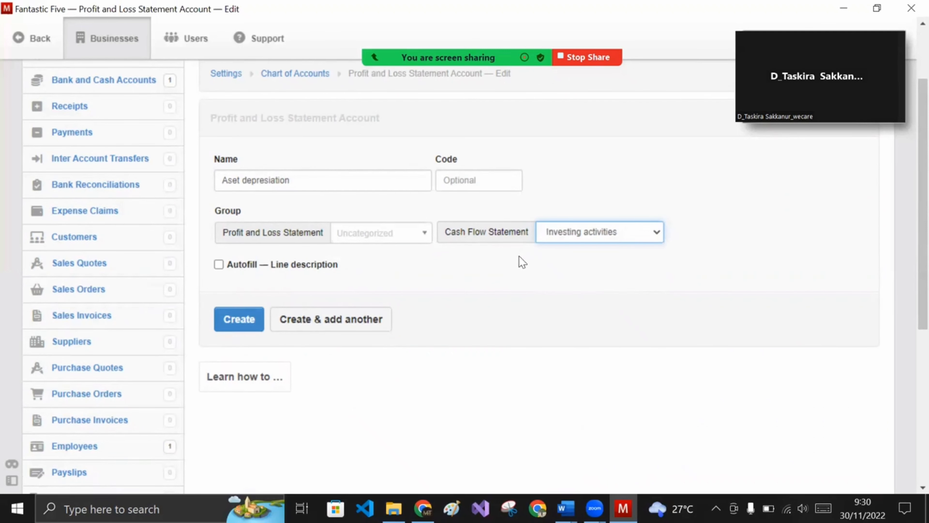
click(424, 235)
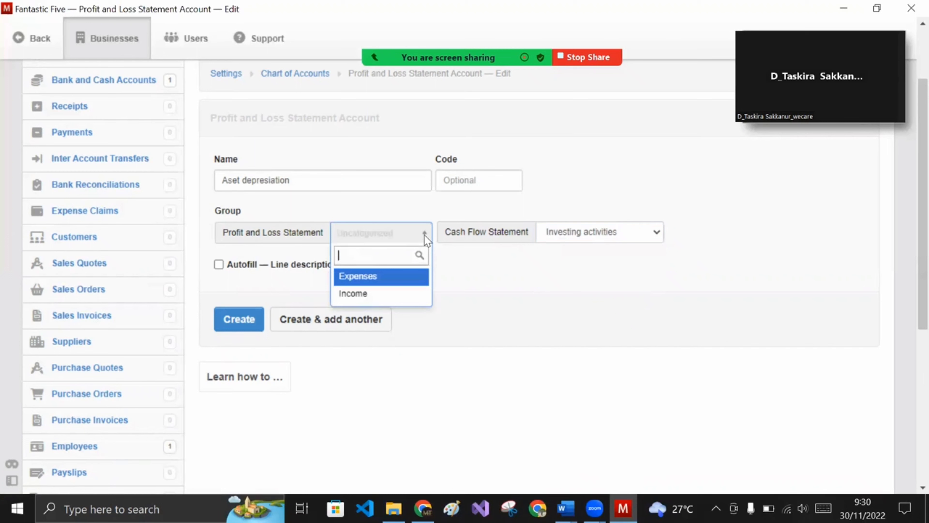
click(409, 276)
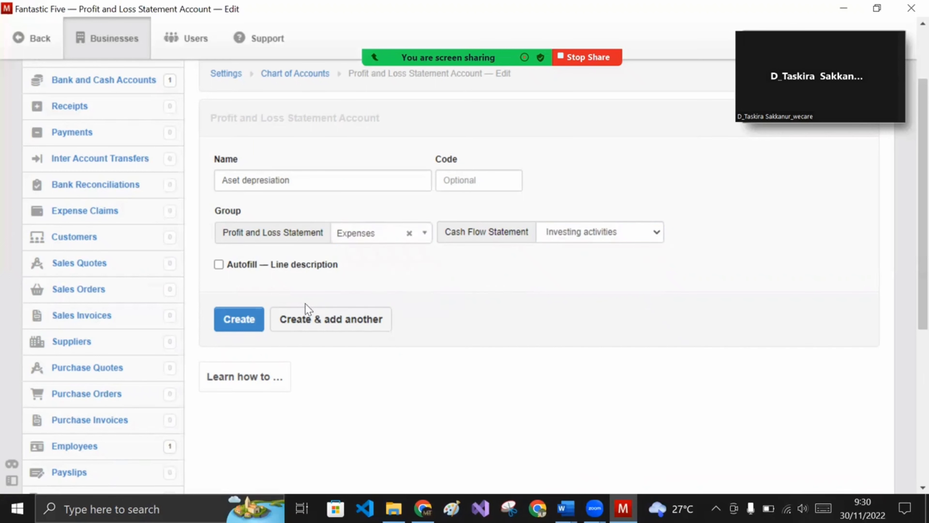
- Create the Aset depresiation account and check it among the expense accounts
click(234, 322)
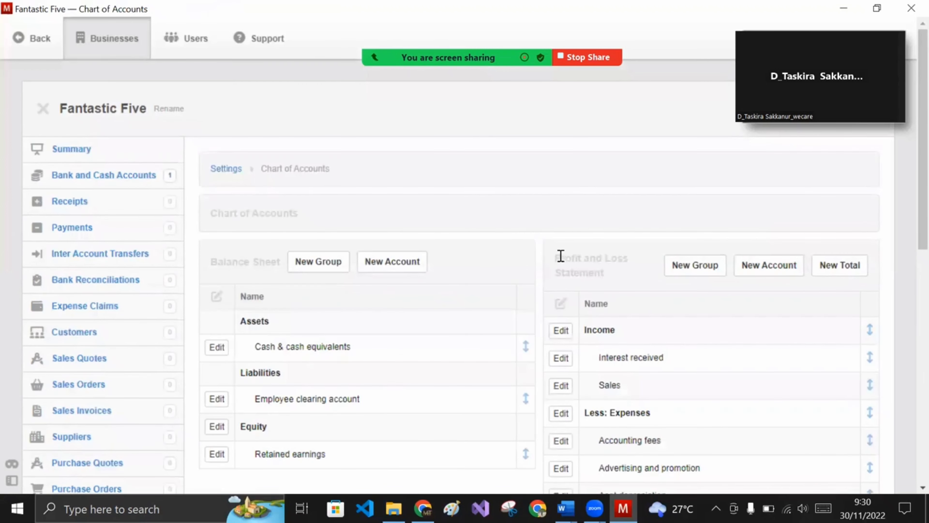
scroll(584, 292, down, 10)
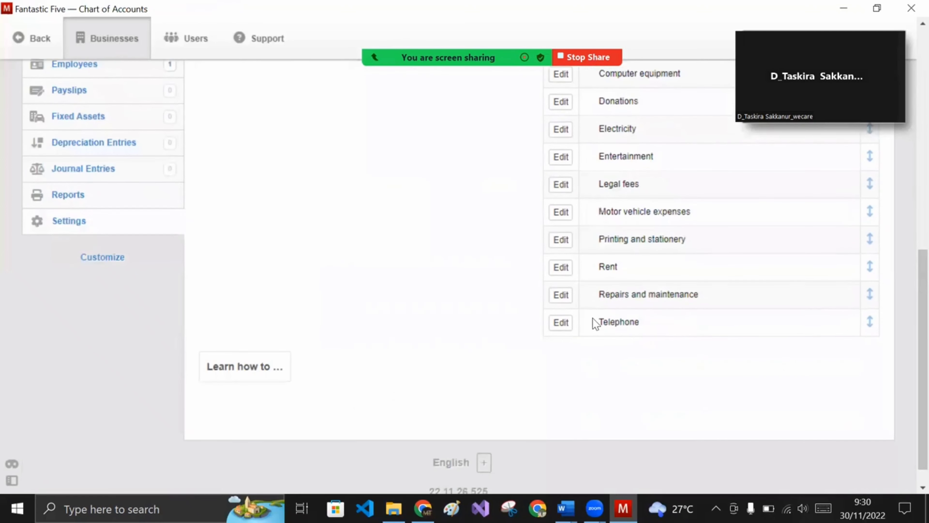
scroll(595, 323, up, 8)
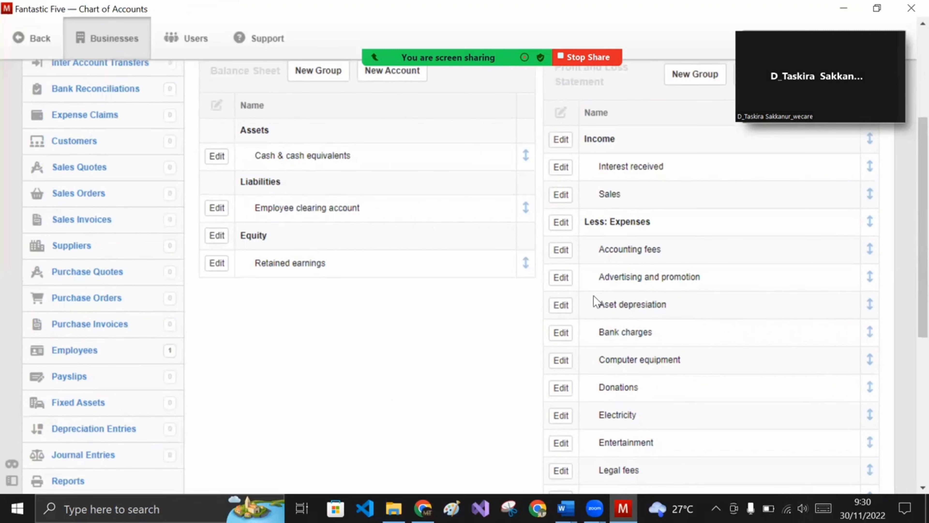
scroll(625, 310, up, 3)
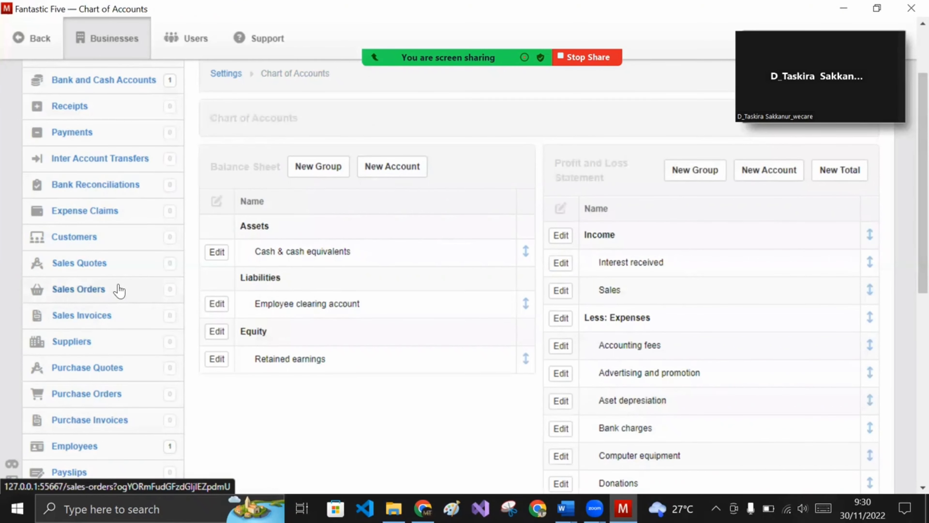
scroll(119, 291, down, 3)
- Add fixed asset Komputer with a 25% depreciation rate
click(91, 401)
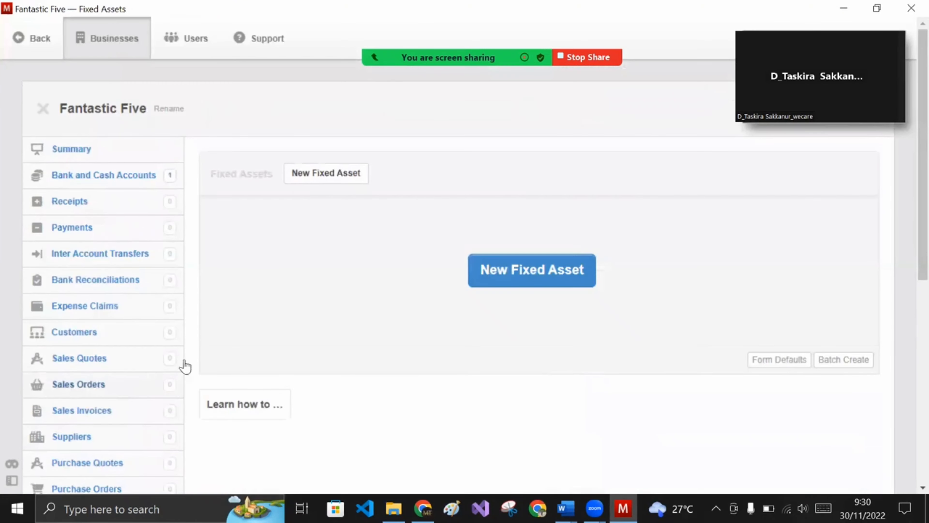
click(307, 181)
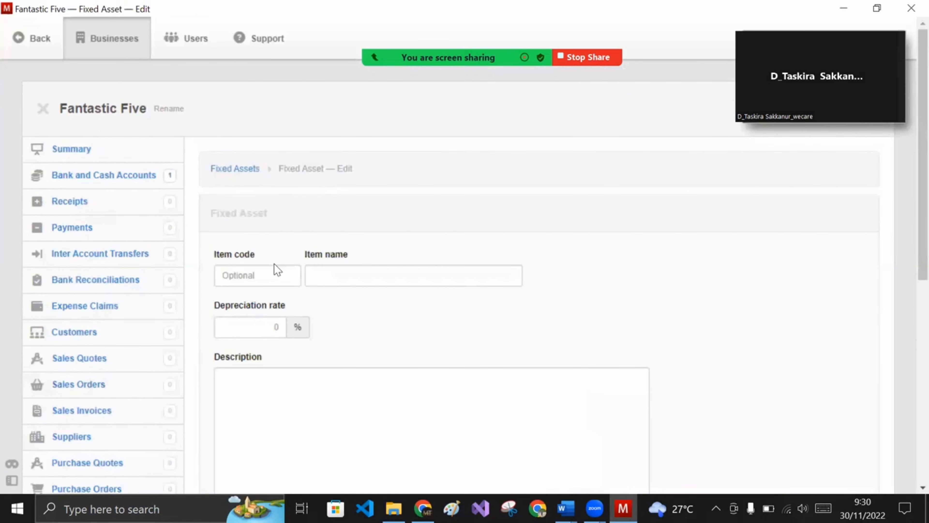
scroll(275, 267, down, 2)
click(278, 179)
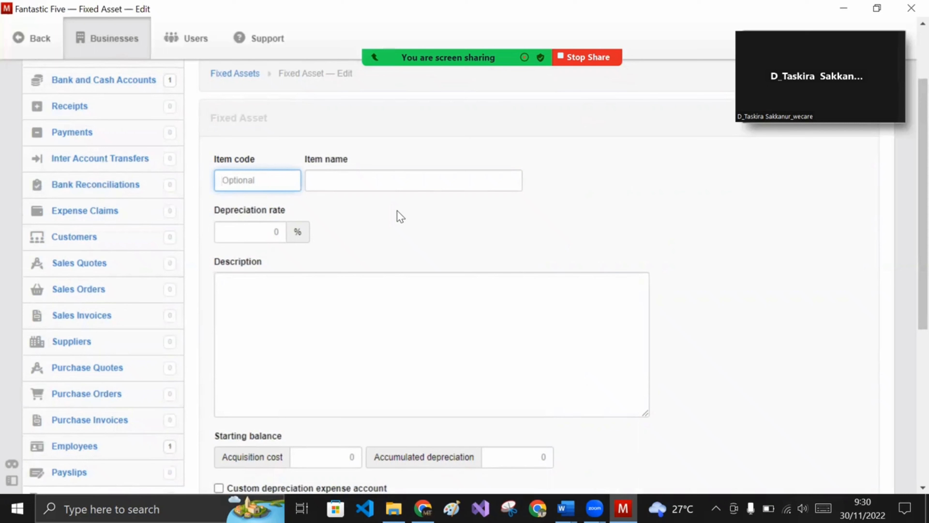
click(382, 180)
text(Komputer)
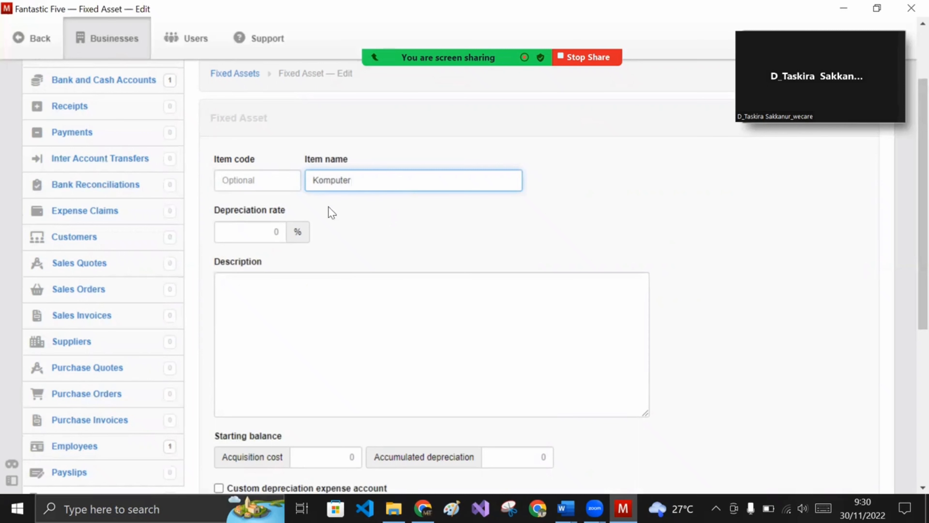
click(261, 226)
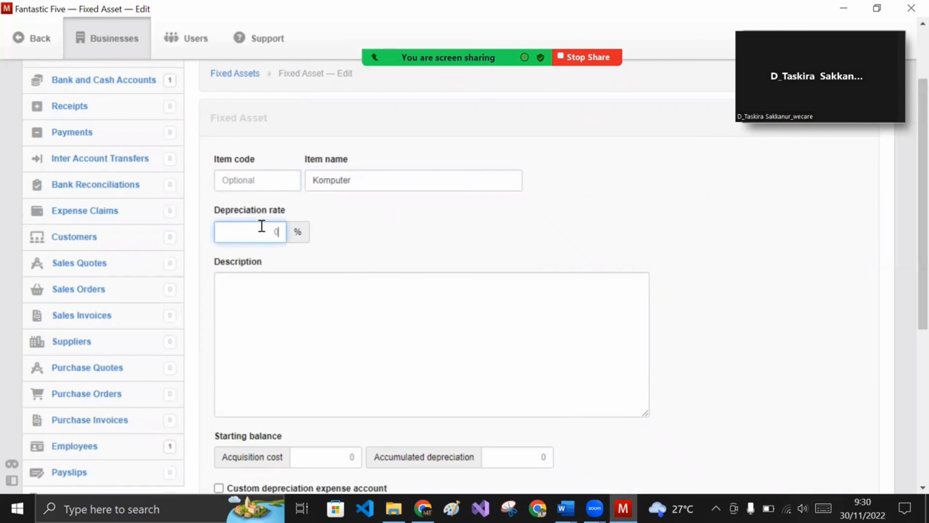
text(25)
click(401, 247)
click(346, 295)
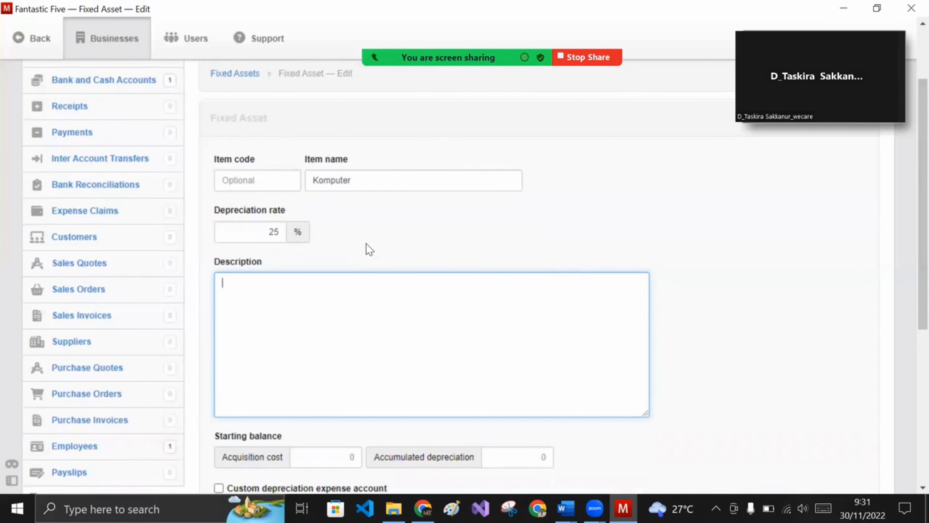
scroll(368, 248, down, 5)
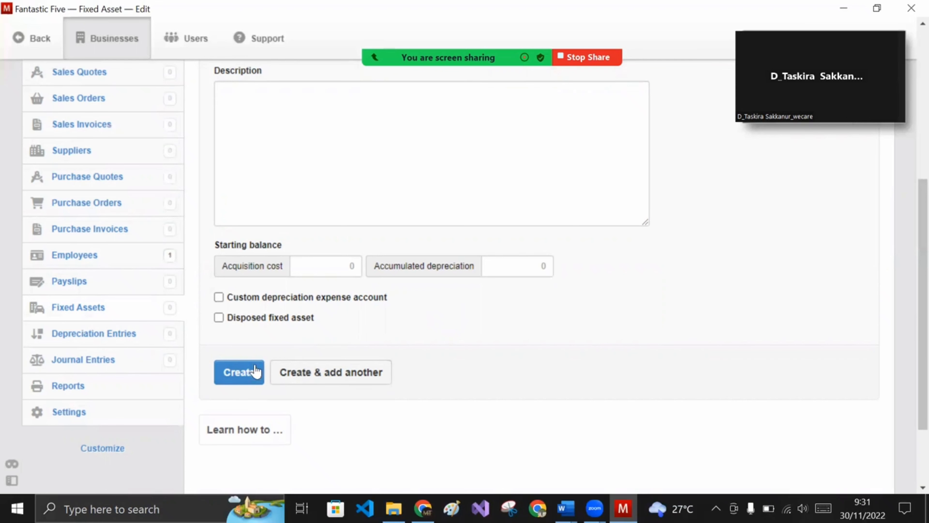
click(249, 373)
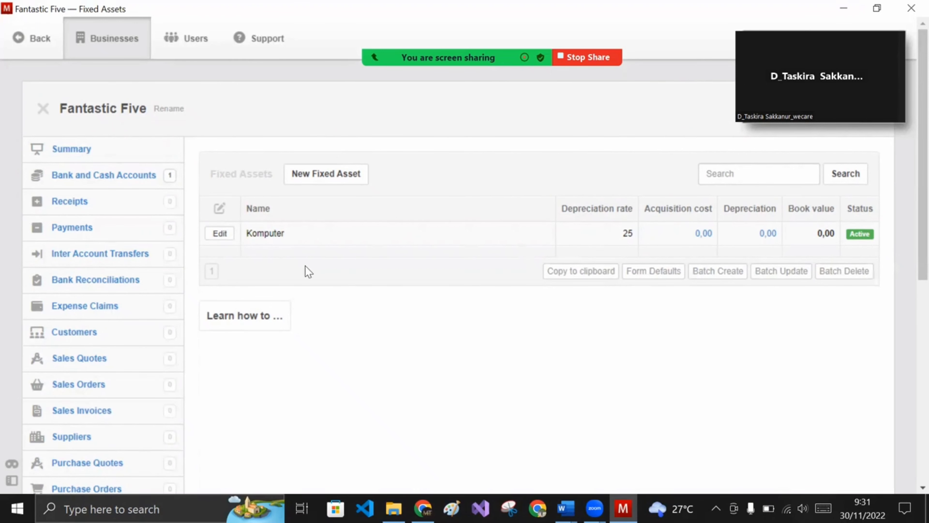
- Open a new blank purchase invoice from the Purchase Invoices list
scroll(118, 380, down, 2)
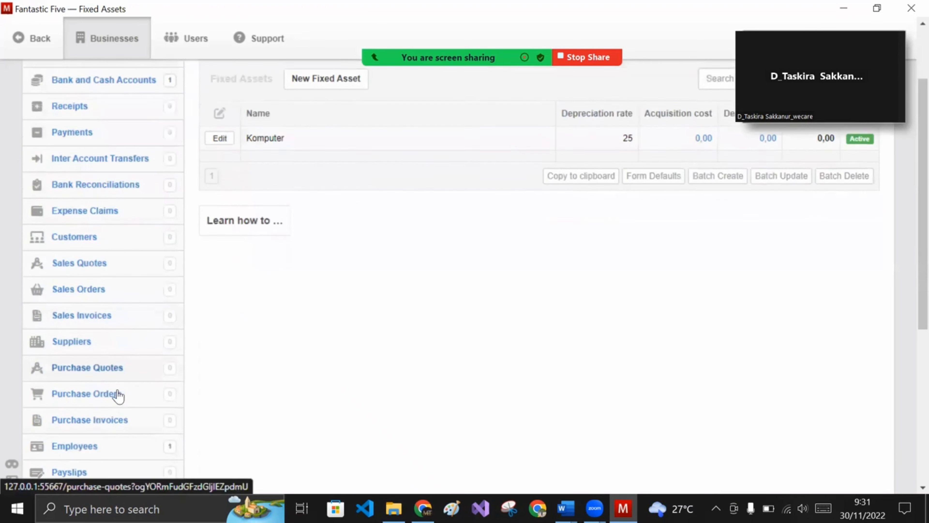
click(108, 424)
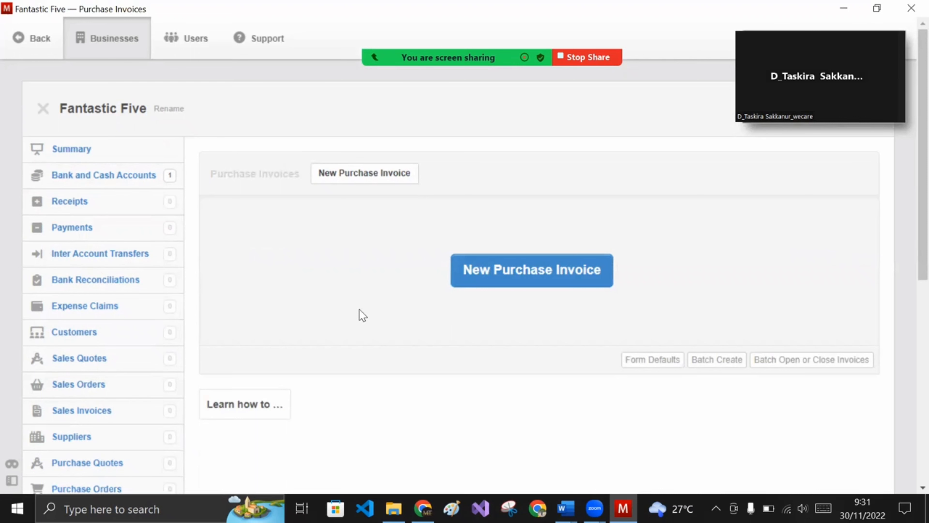
click(407, 188)
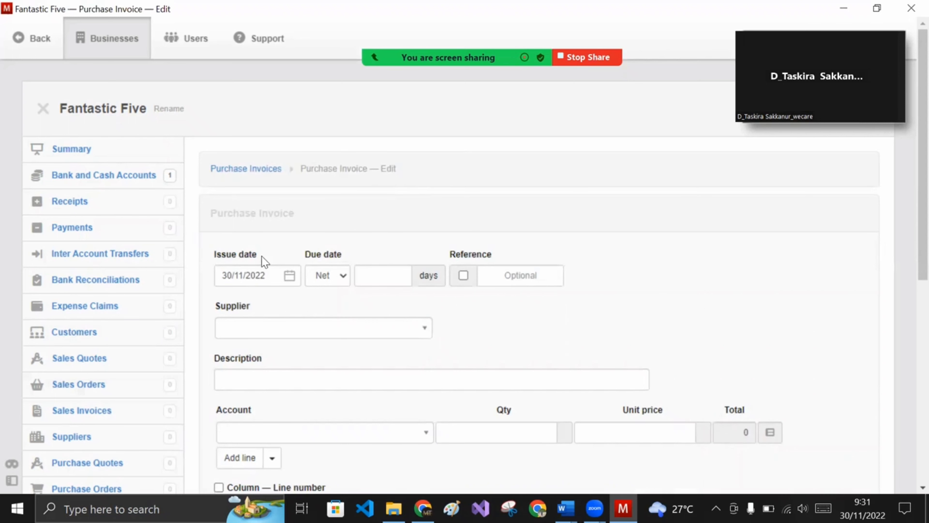
- Set the purchase invoice issue date to 5 October 2022
click(290, 275)
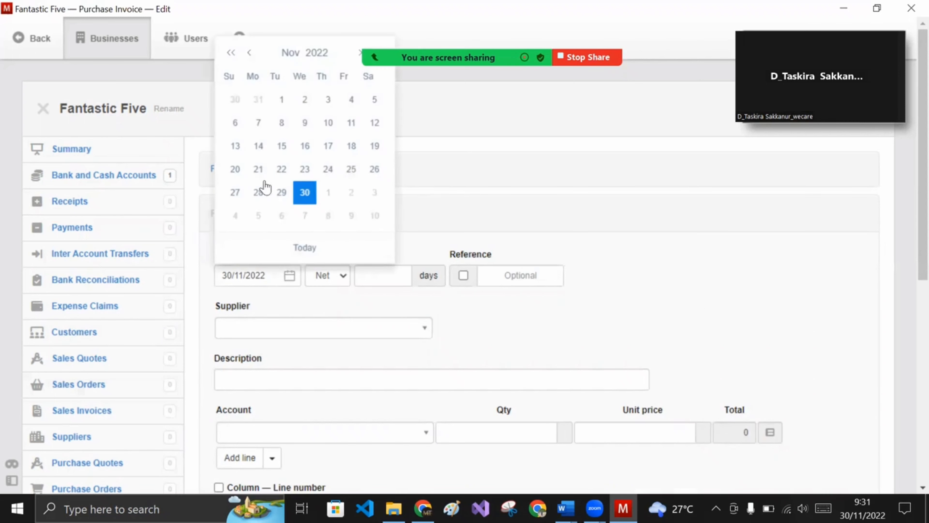
click(249, 54)
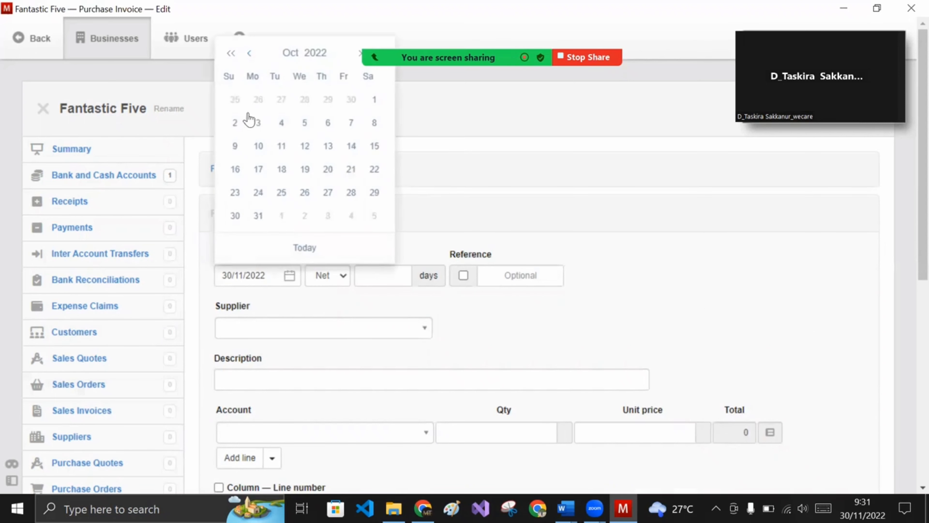
click(305, 124)
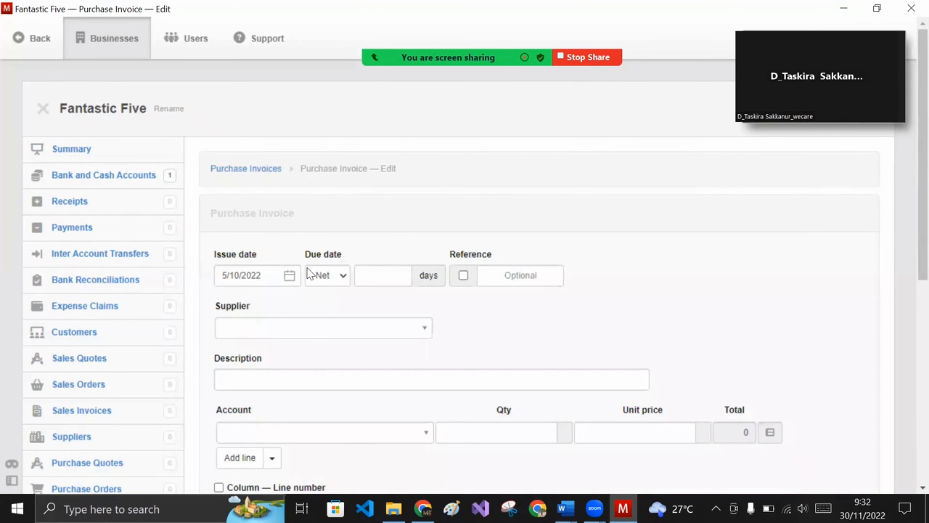
scroll(400, 266, down, 3)
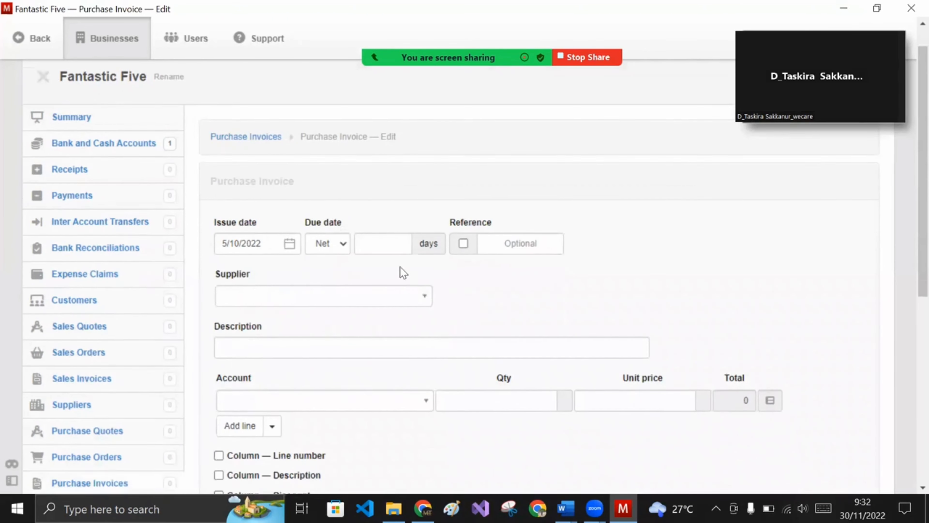
- Enter 'Pembelian Komputer' as the invoice description after finding no suppliers listed
click(398, 241)
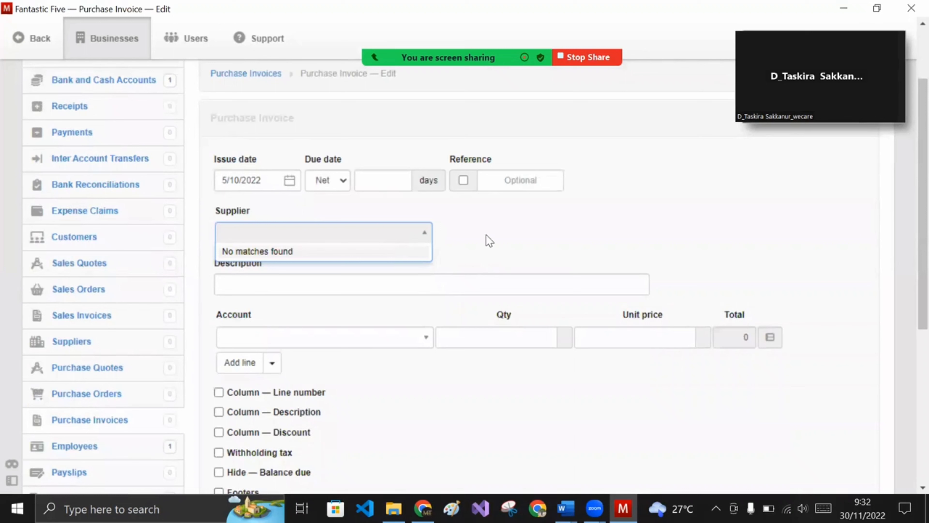
click(500, 259)
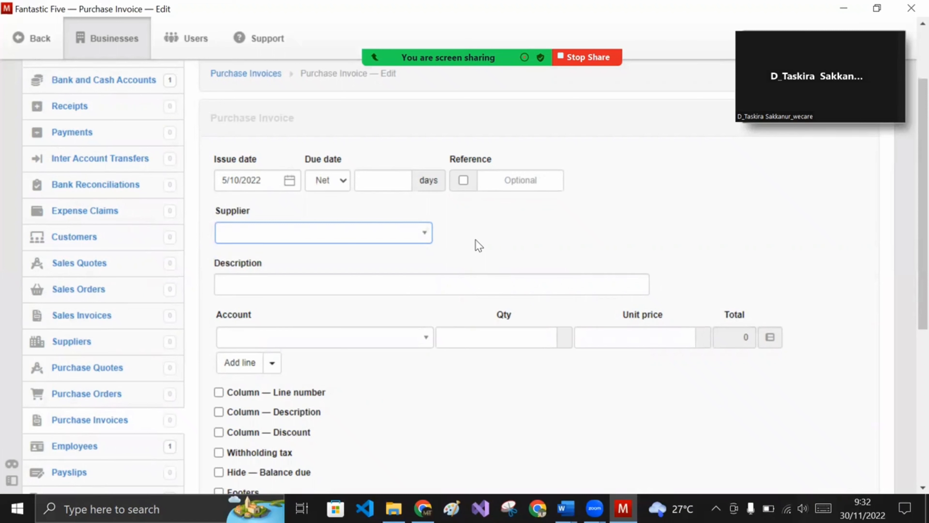
click(428, 290)
text(P)
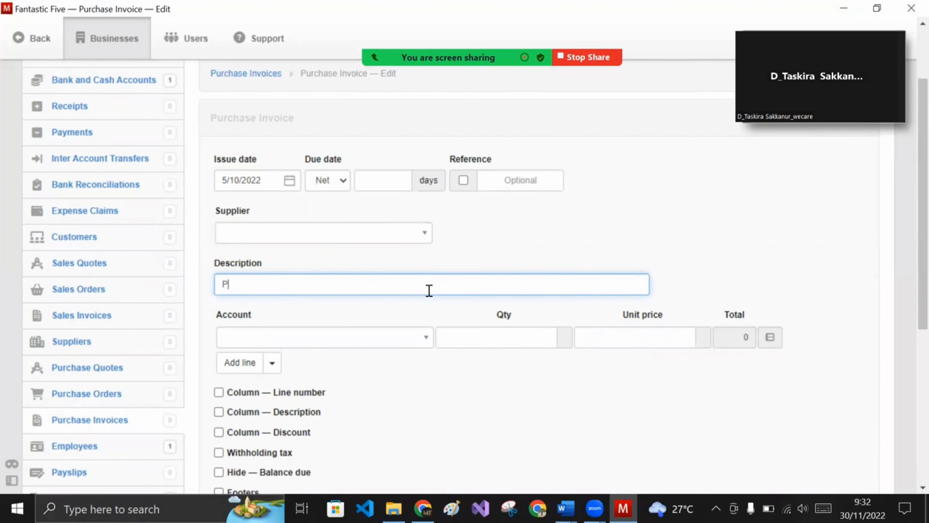
text(embelian Komputer)
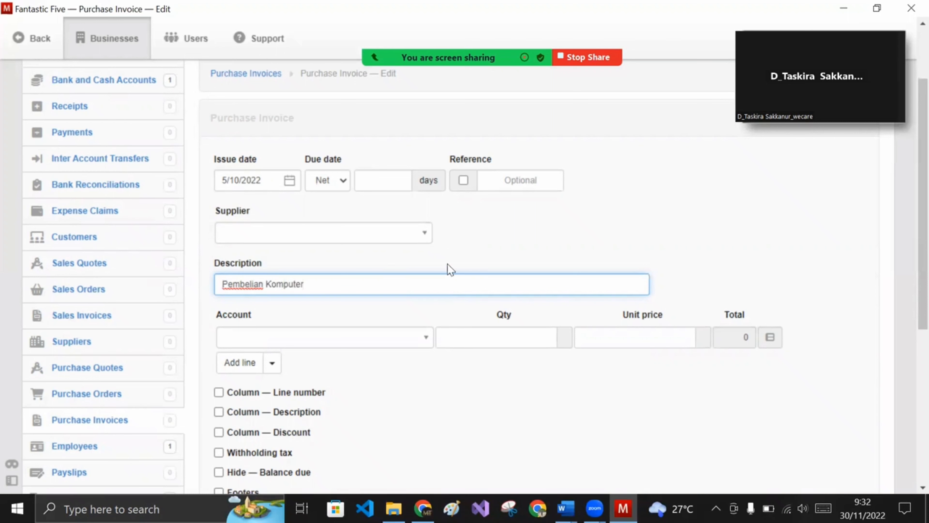
click(457, 263)
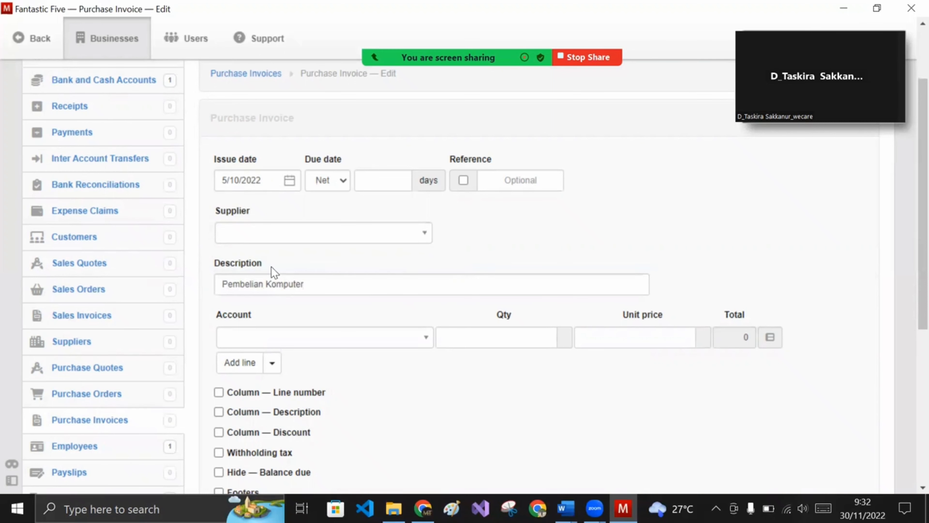
click(350, 344)
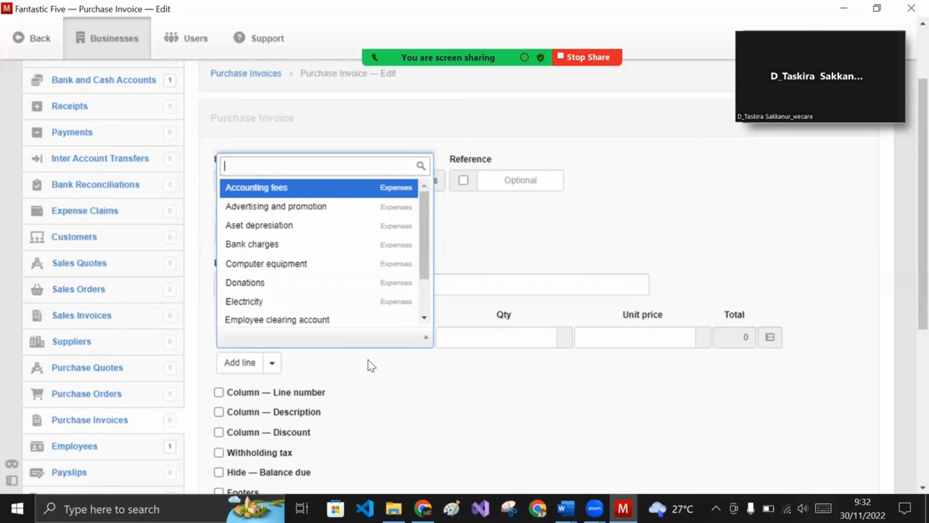
- Charge the invoice line to Fixed assets, at cost for the Komputer asset
text(fi)
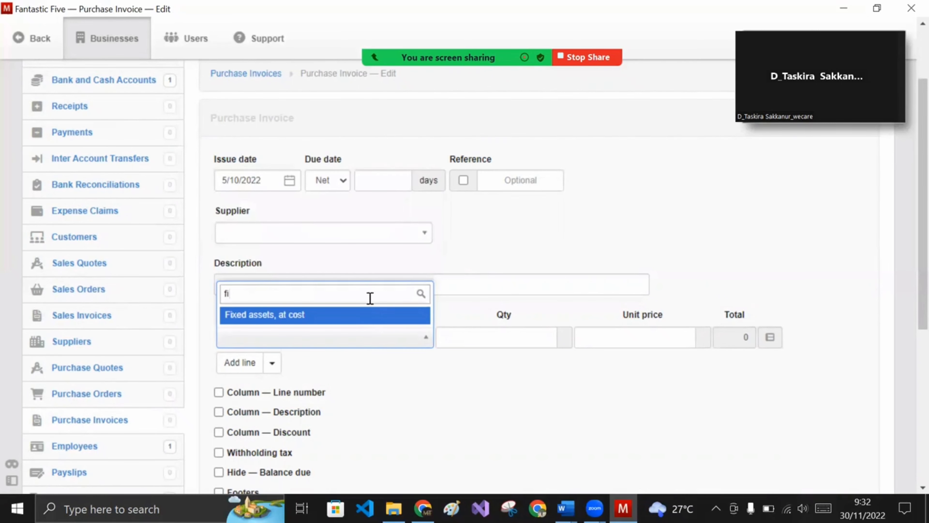
click(368, 319)
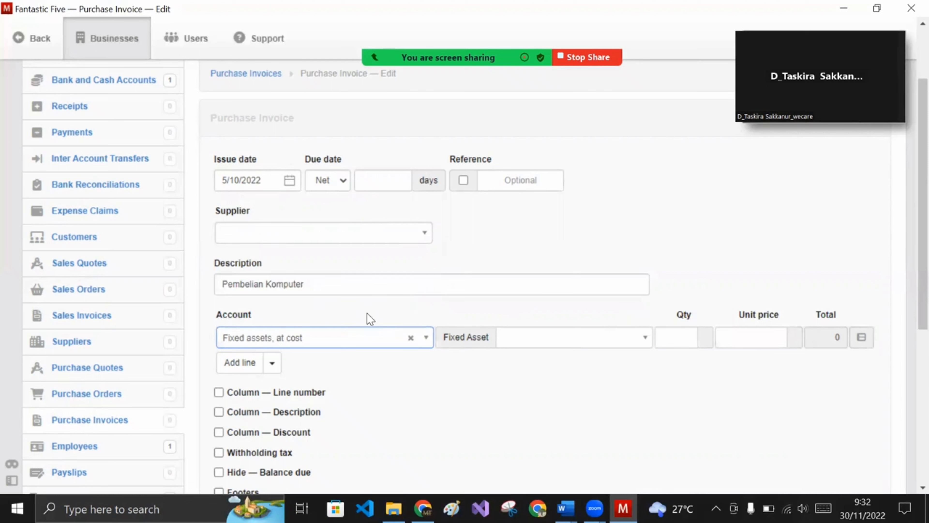
scroll(607, 372, down, 3)
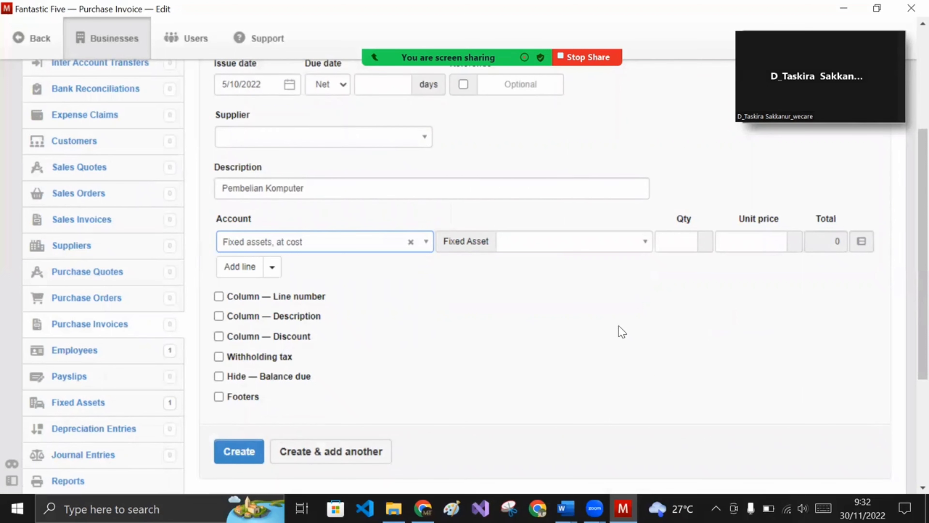
click(618, 249)
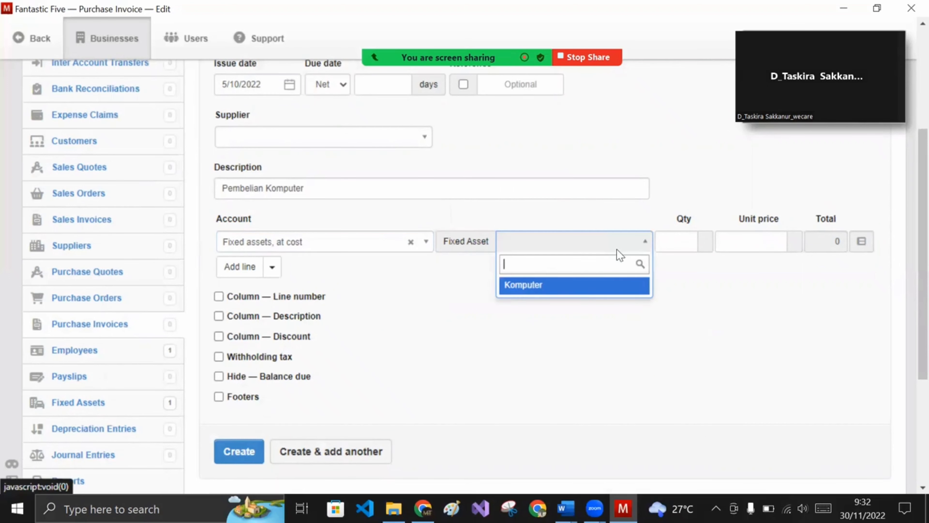
click(584, 288)
- Enter quantity 5 at unit price 5000000 on the line, totalling 25000000
click(684, 239)
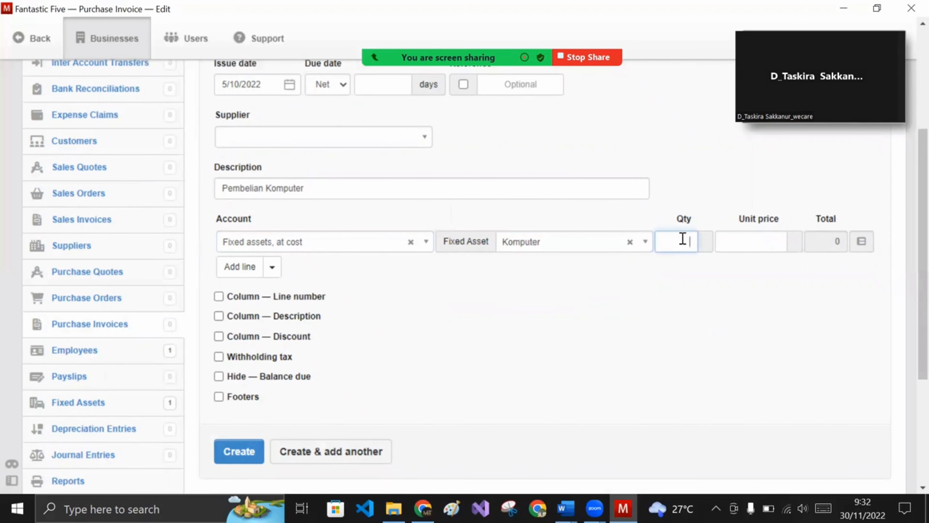
text(1)
text(5)
click(764, 249)
text(5000000)
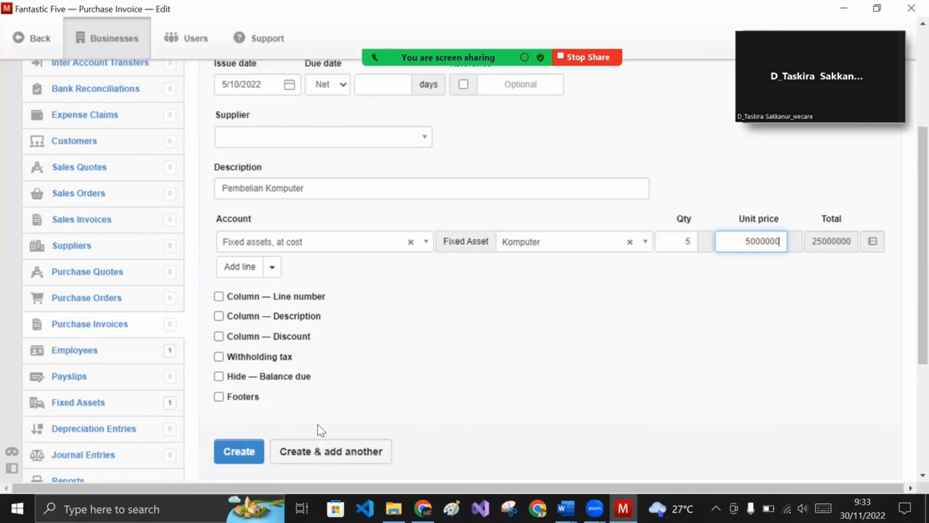
- Save the 25.000.000,00 Pembelian Komputer purchase invoice, then go to the Payments list
click(246, 450)
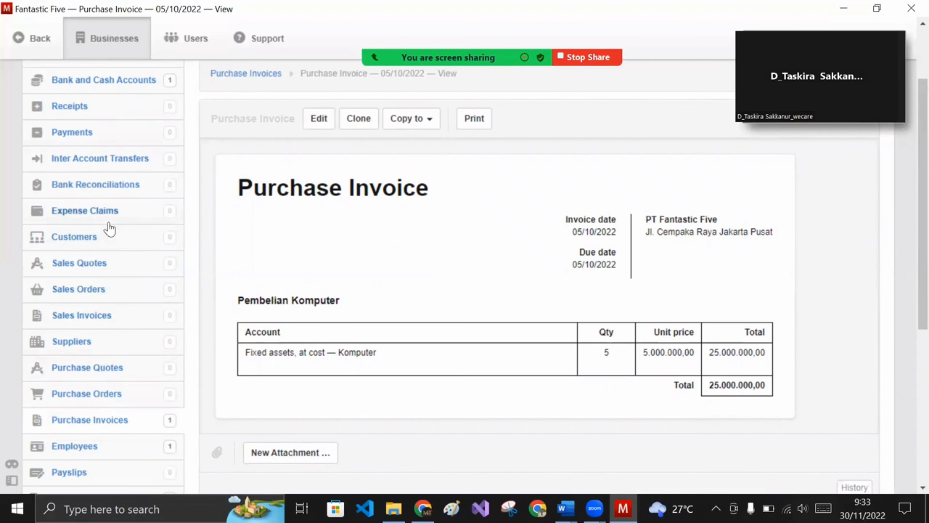
scroll(248, 218, up, 3)
scroll(135, 264, down, 3)
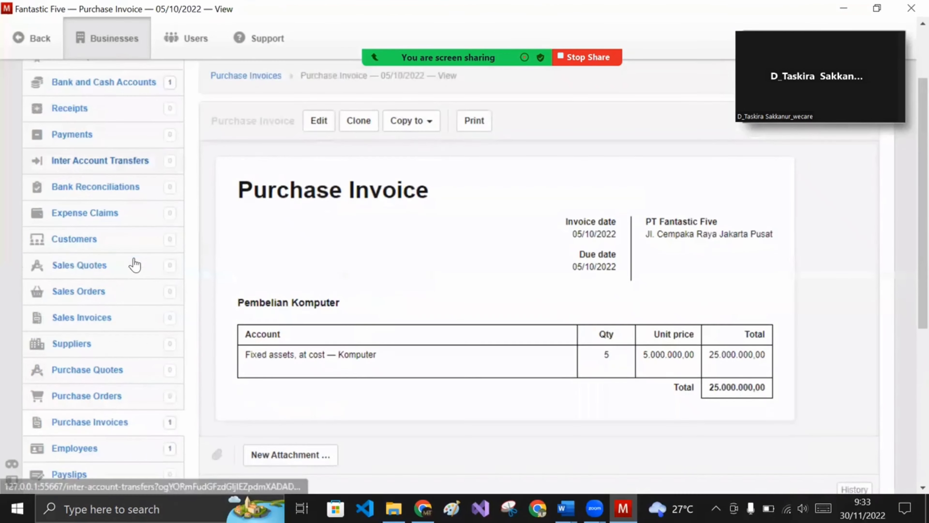
scroll(126, 285, down, 3)
scroll(144, 304, up, 5)
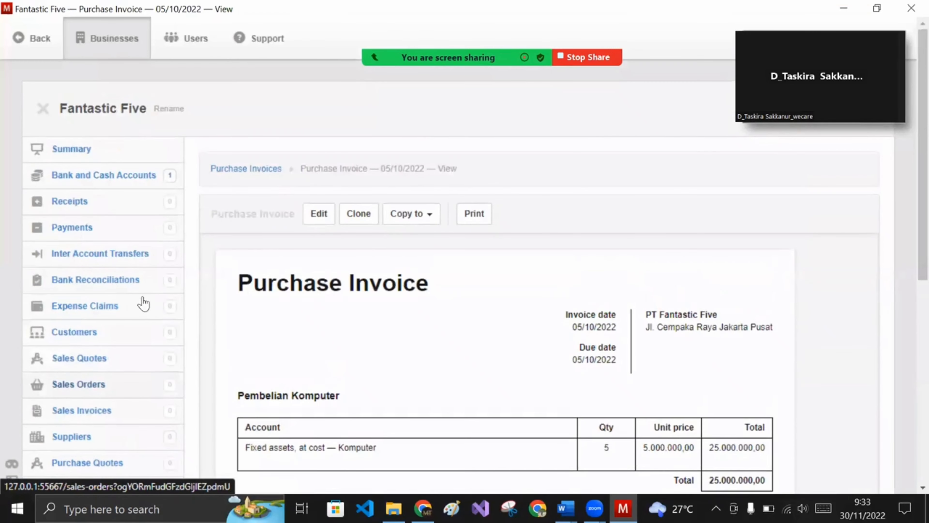
click(84, 234)
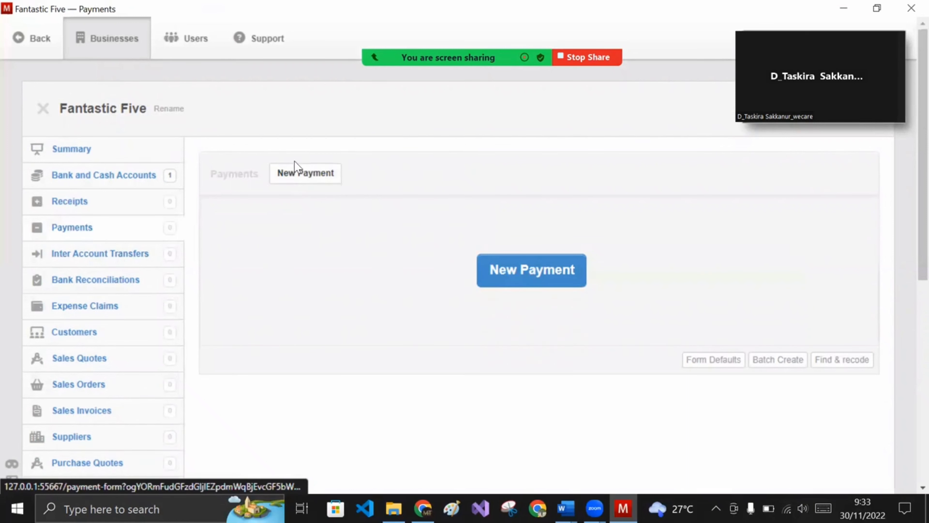
- Start a new payment dated 5 October 2022
click(295, 178)
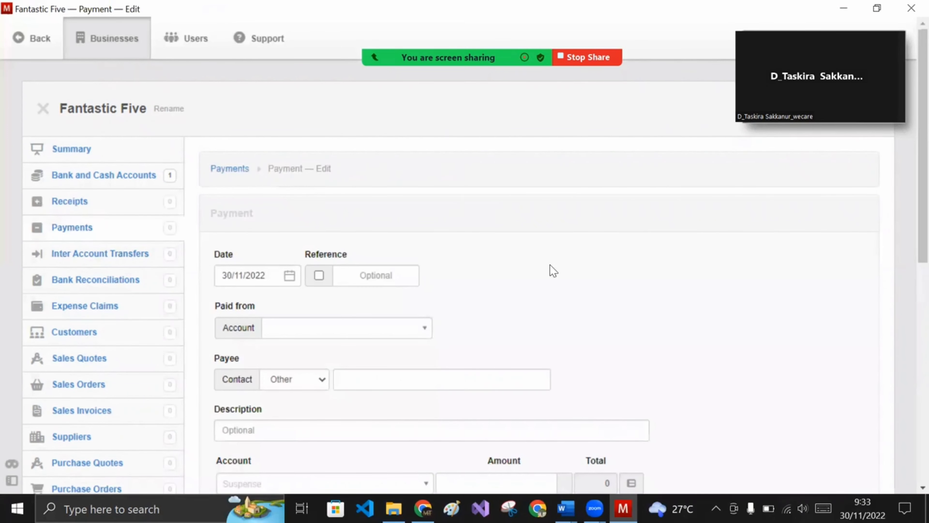
scroll(547, 269, down, 2)
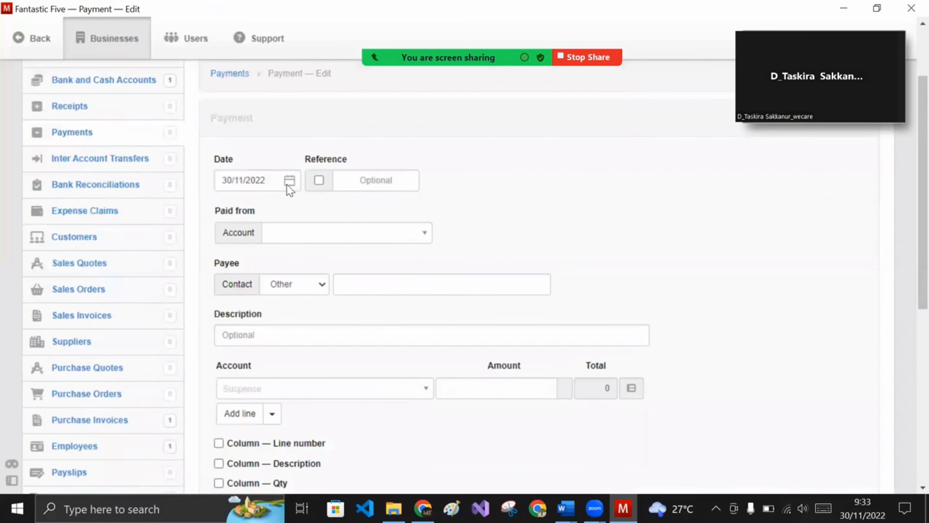
click(289, 172)
click(250, 209)
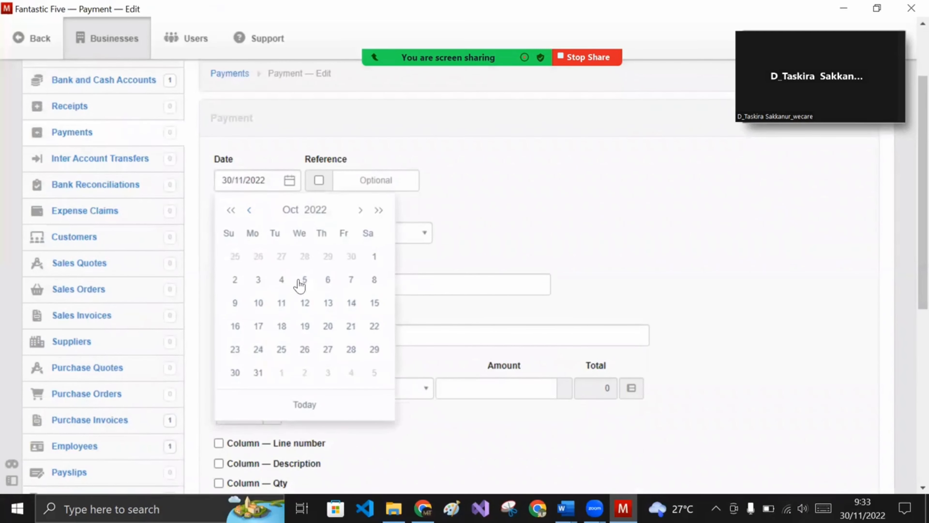
click(306, 282)
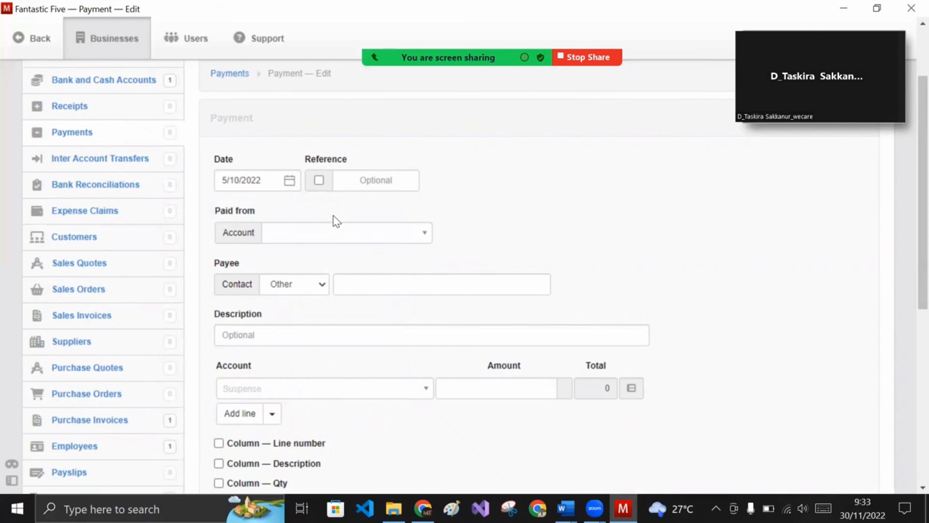
- Pay the payment from the BANK BCA account
click(339, 231)
click(347, 277)
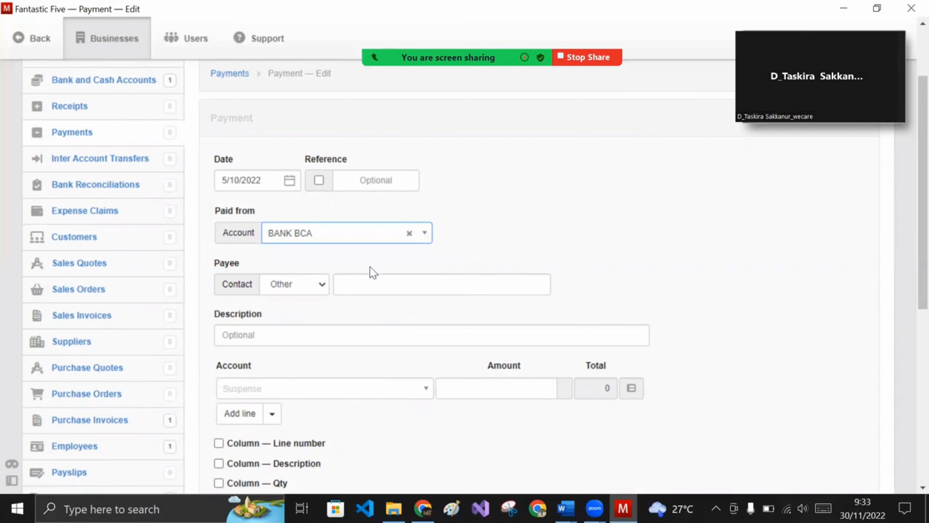
scroll(374, 219, down, 3)
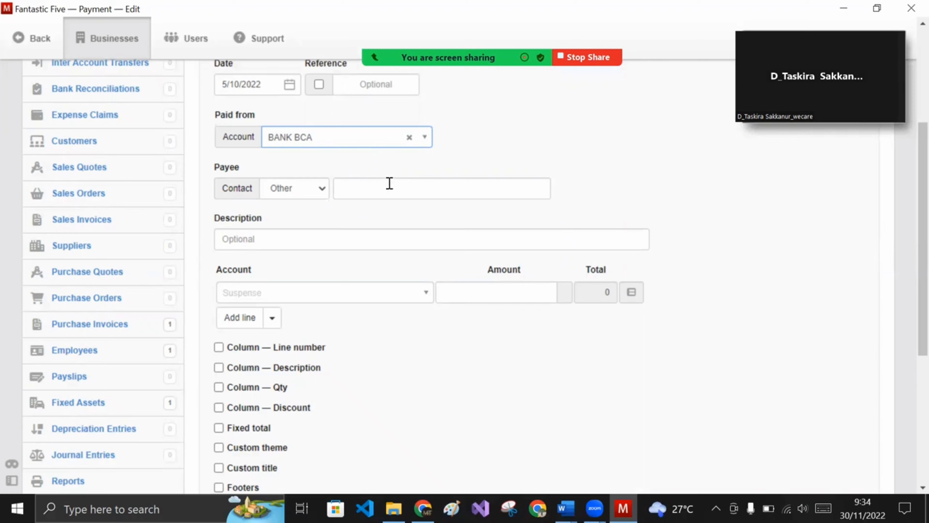
- Describe the payment as 'Pembayaran Komputer' and charge its line to Fixed assets, at cost
click(380, 233)
text(Pembayaran)
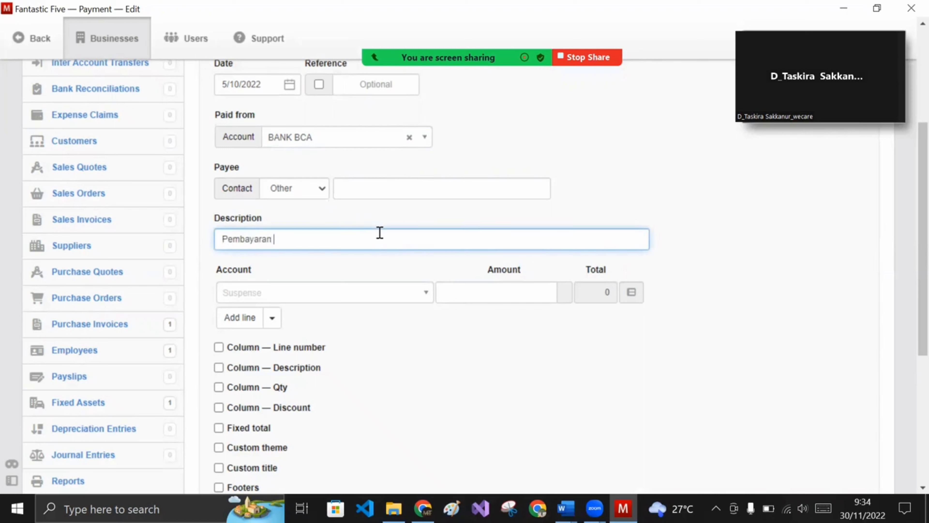
text( Komputer)
click(335, 295)
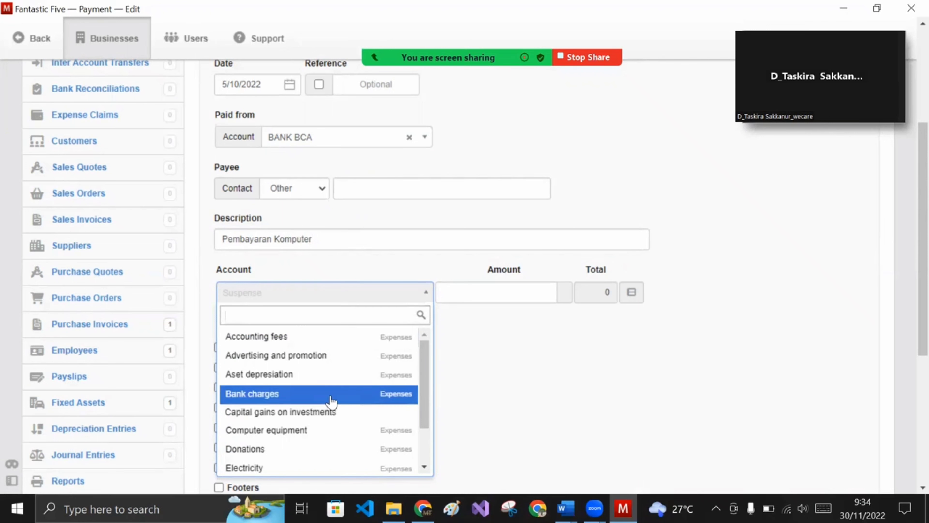
text(acd)
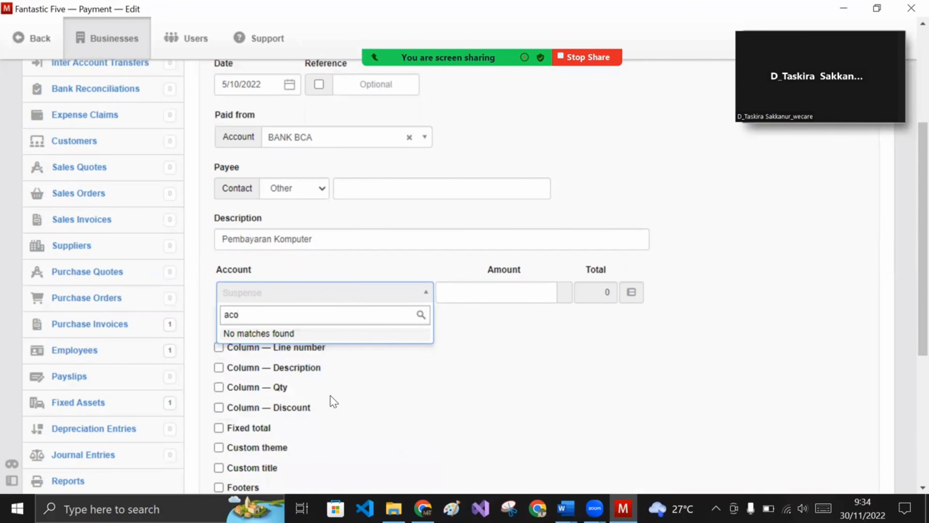
key(BackSpace)
key(BackSpace)
key(BackSpace)
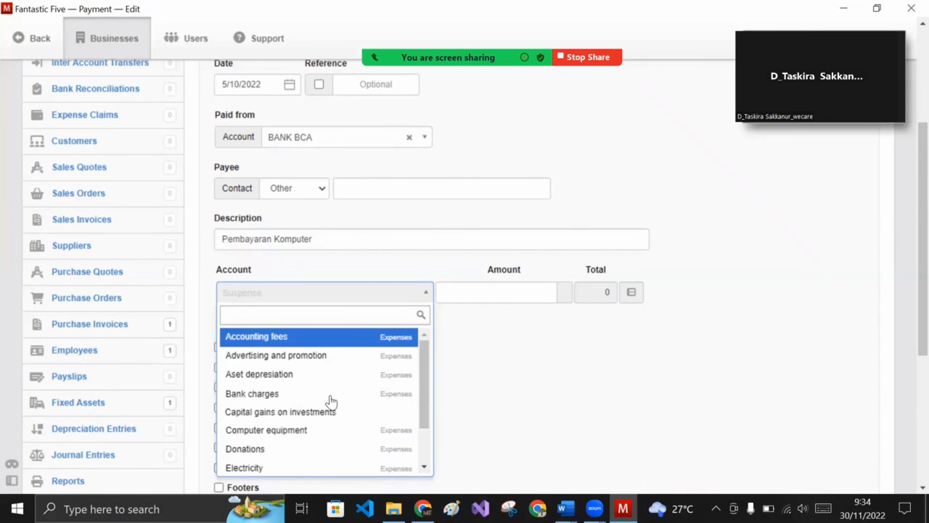
text(p)
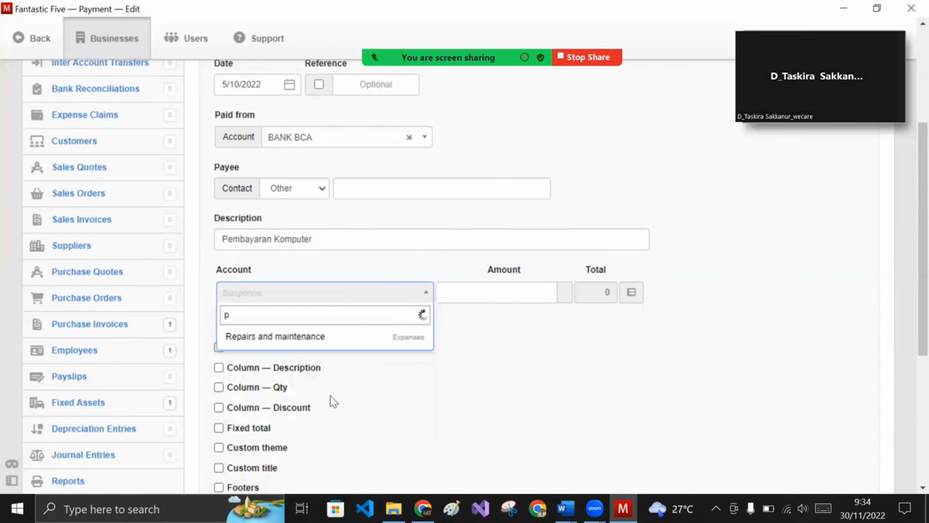
key(BackSpace)
scroll(331, 402, down, 3)
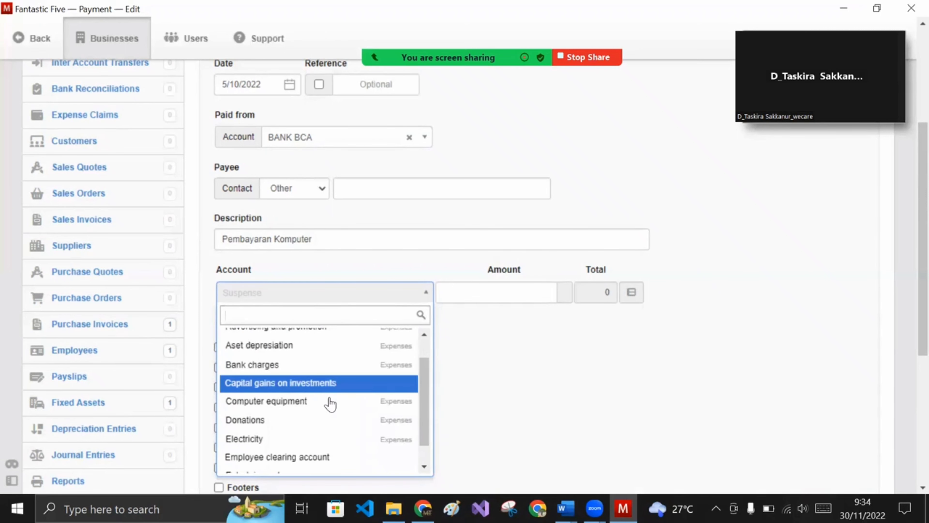
scroll(330, 403, down, 6)
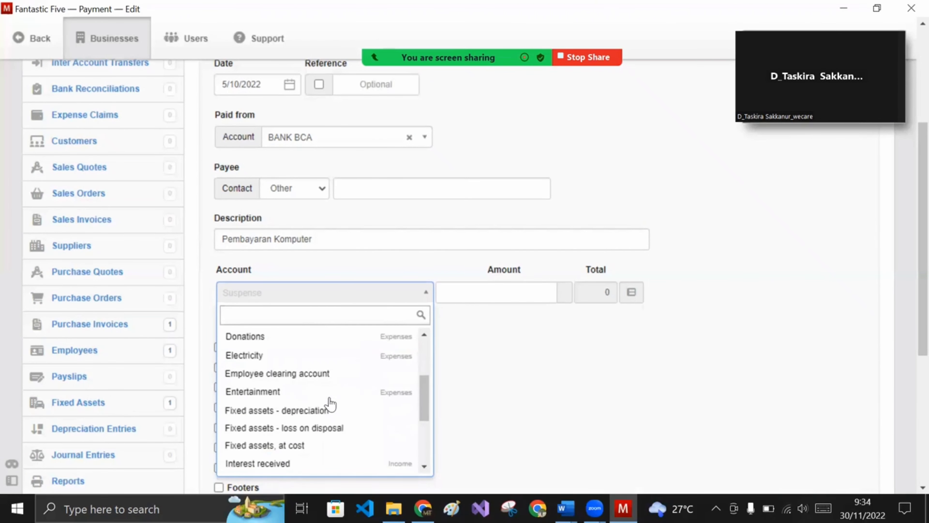
scroll(328, 403, down, 5)
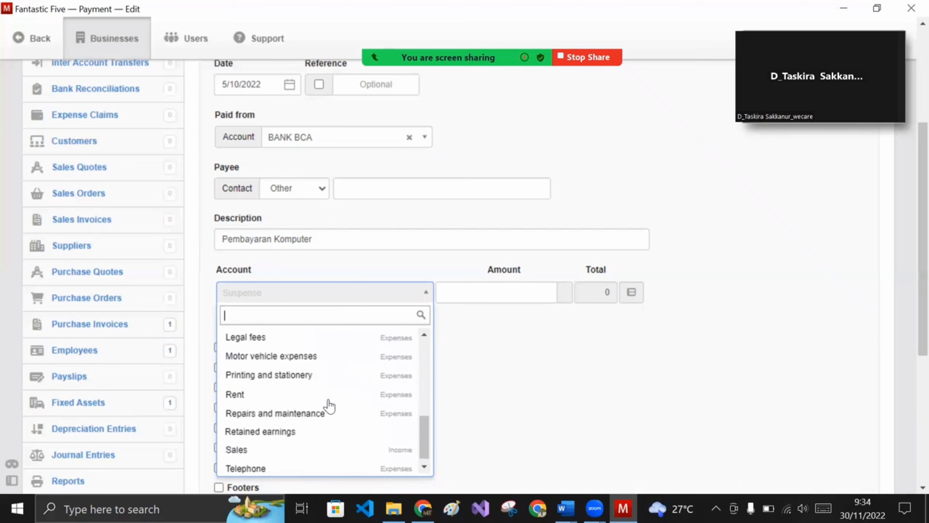
scroll(322, 318, up, 5)
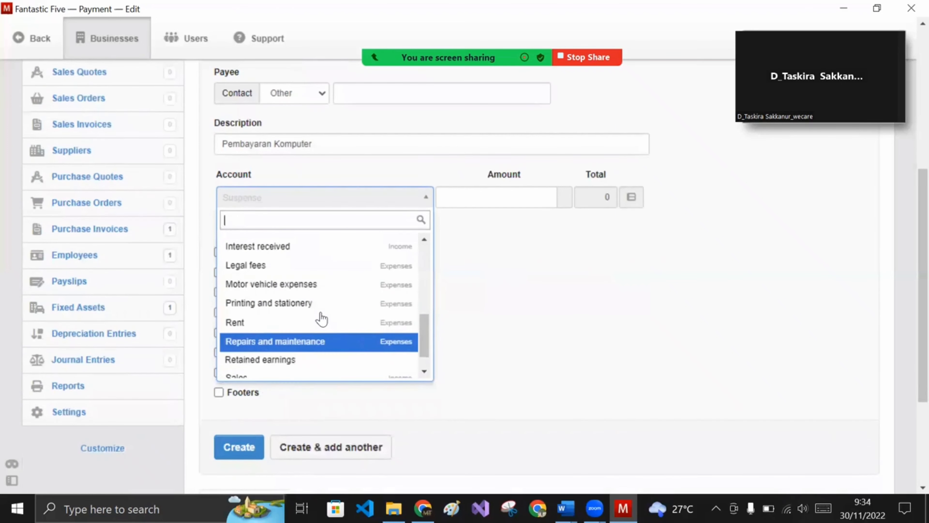
scroll(322, 316, up, 4)
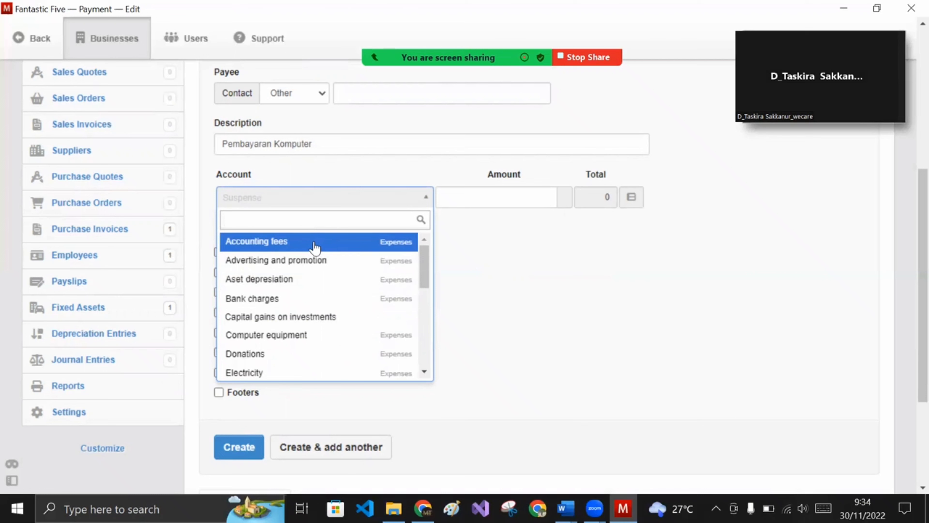
text(fi)
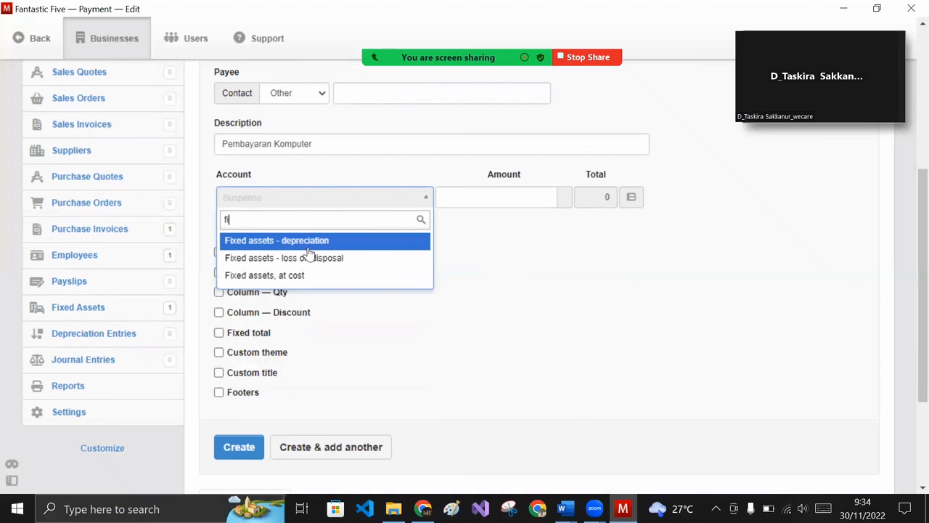
click(326, 280)
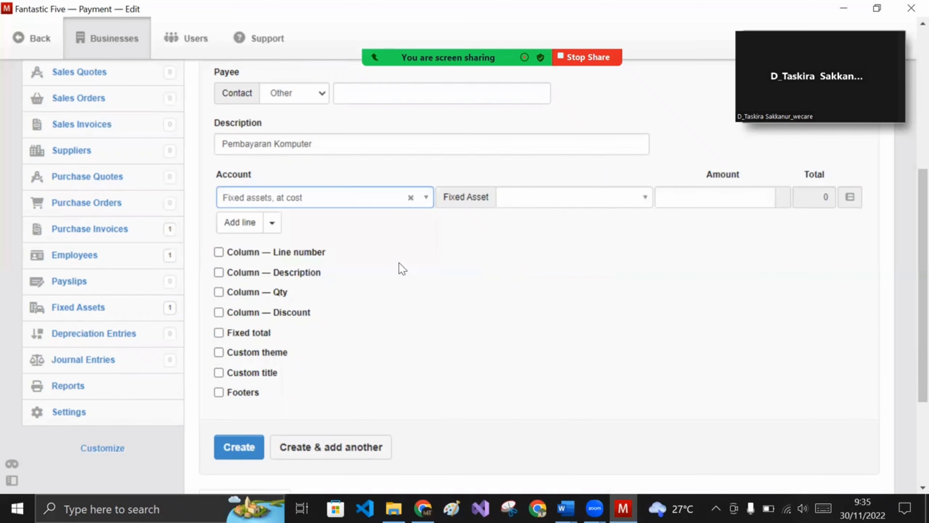
- Assign the Komputer fixed asset and an amount of 25000000 to the line
scroll(523, 282, up, 3)
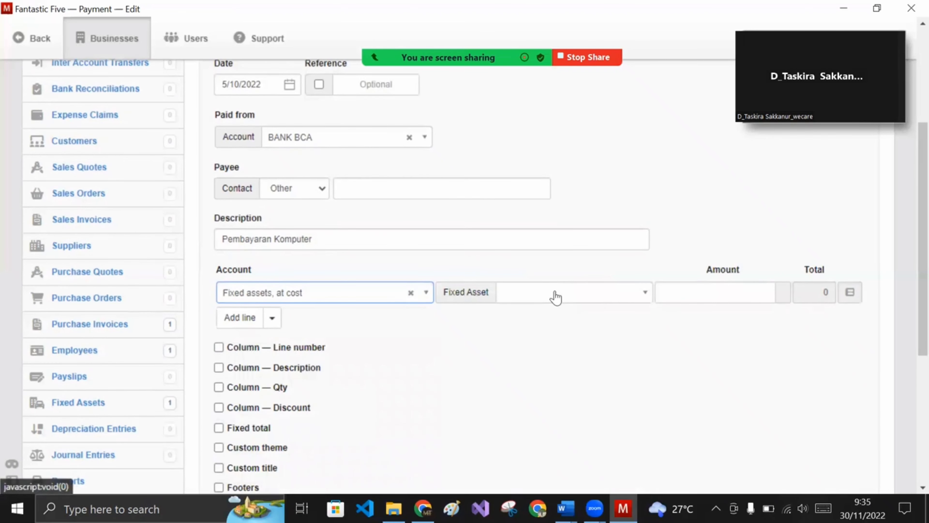
click(554, 292)
click(553, 336)
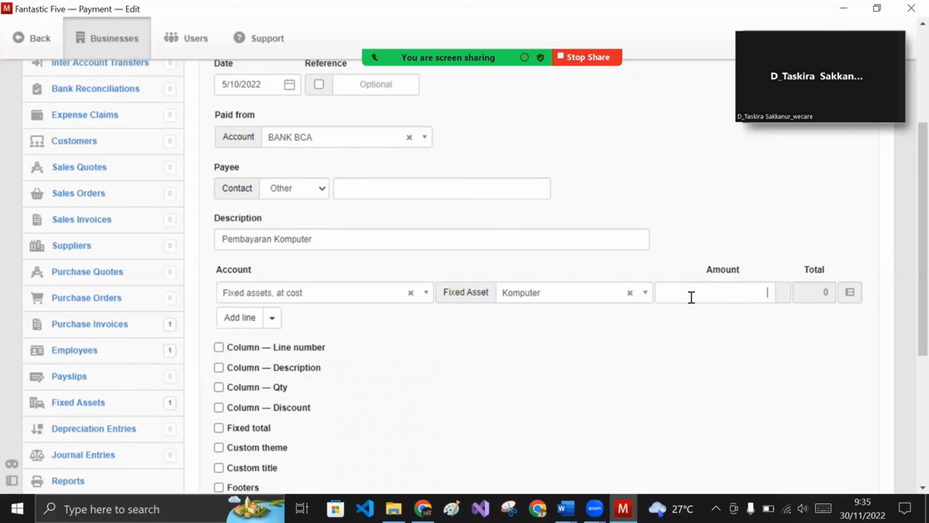
click(682, 301)
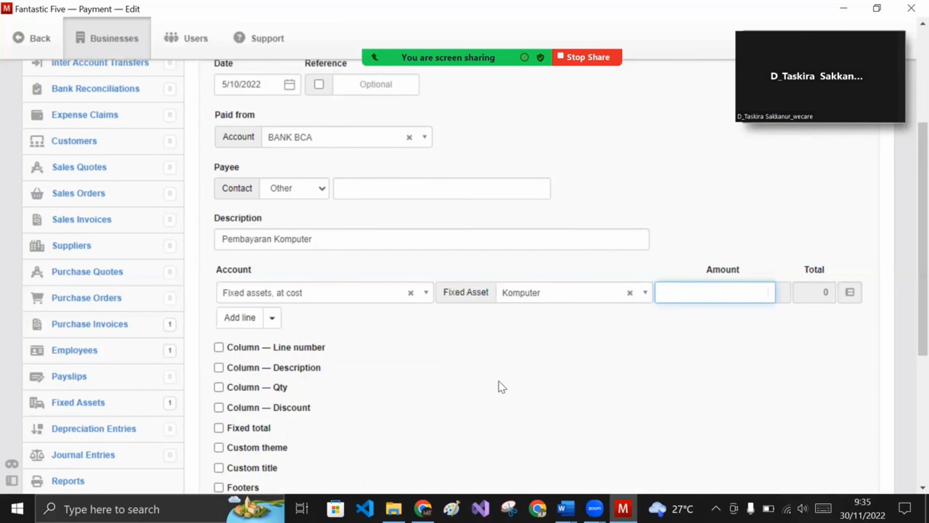
text(50000)
key(BackSpace)
key(BackSpace)
key(BackSpace)
key(BackSpace)
text(25000000)
- Save the 25.000.000,00 Pembayaran Komputer payment
click(428, 390)
scroll(399, 389, down, 4)
scroll(399, 390, down, 1)
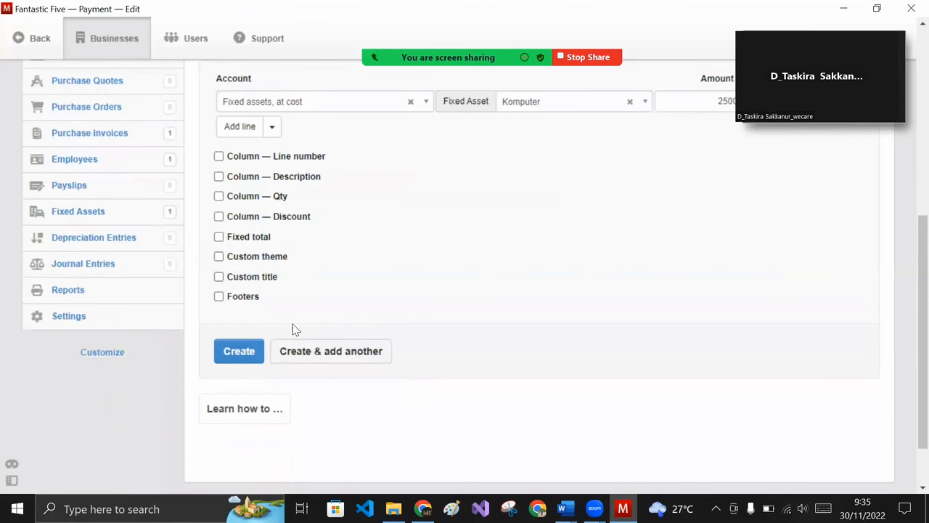
click(232, 355)
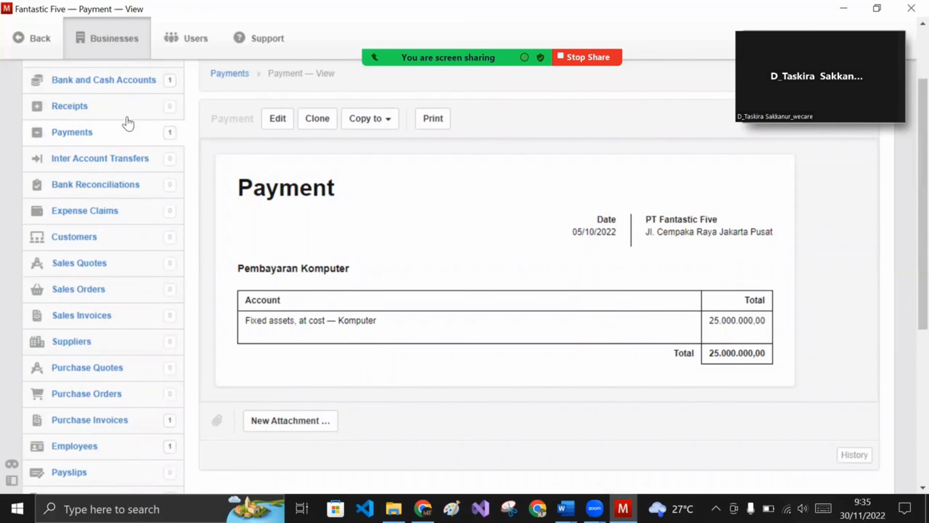
scroll(106, 114, up, 3)
- Review the Summary balances, then open the still-empty Sales Quotes list
click(66, 150)
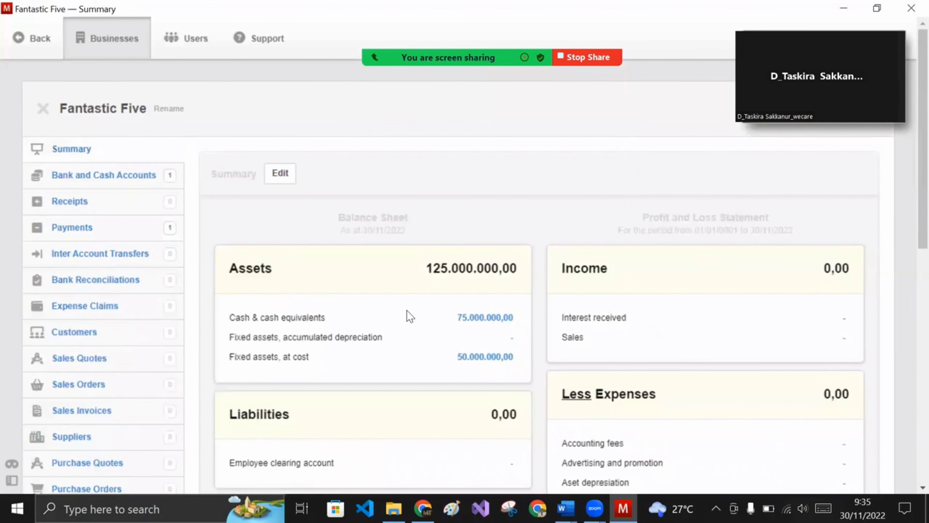
scroll(511, 289, down, 3)
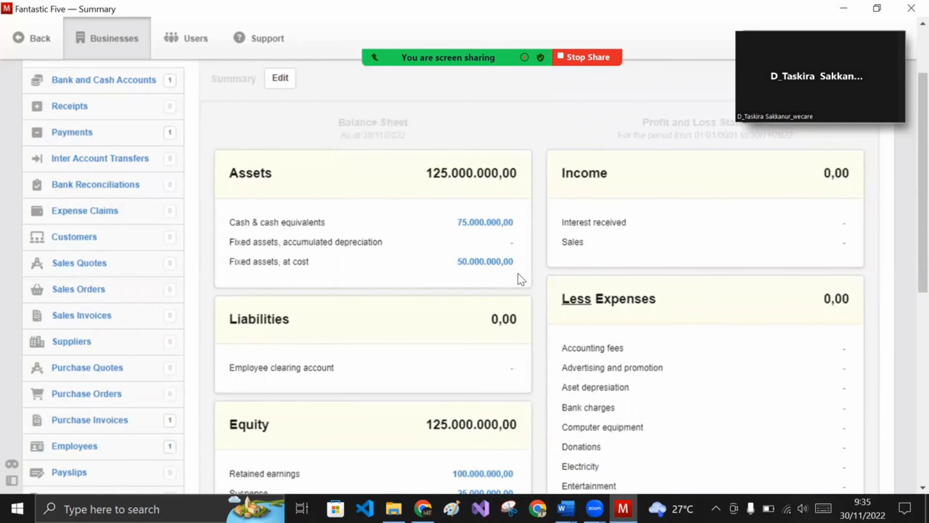
scroll(515, 289, down, 3)
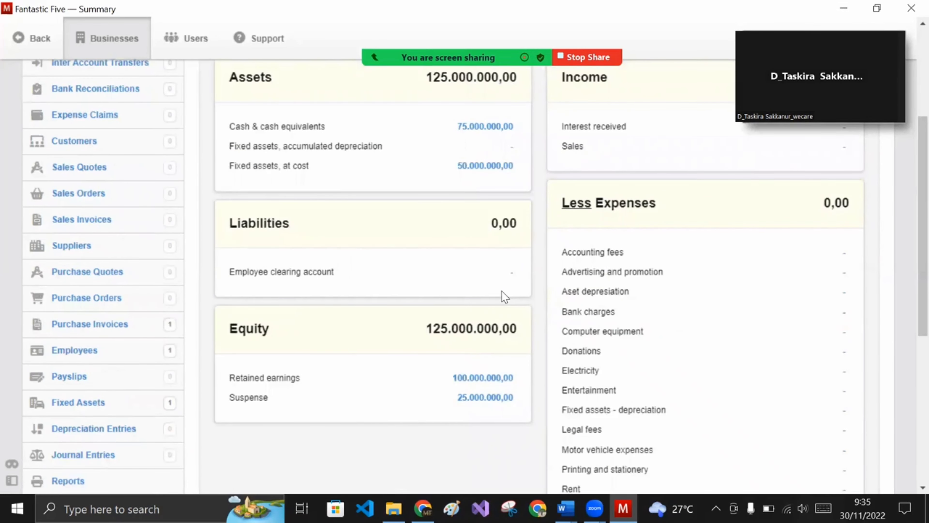
scroll(500, 292, up, 3)
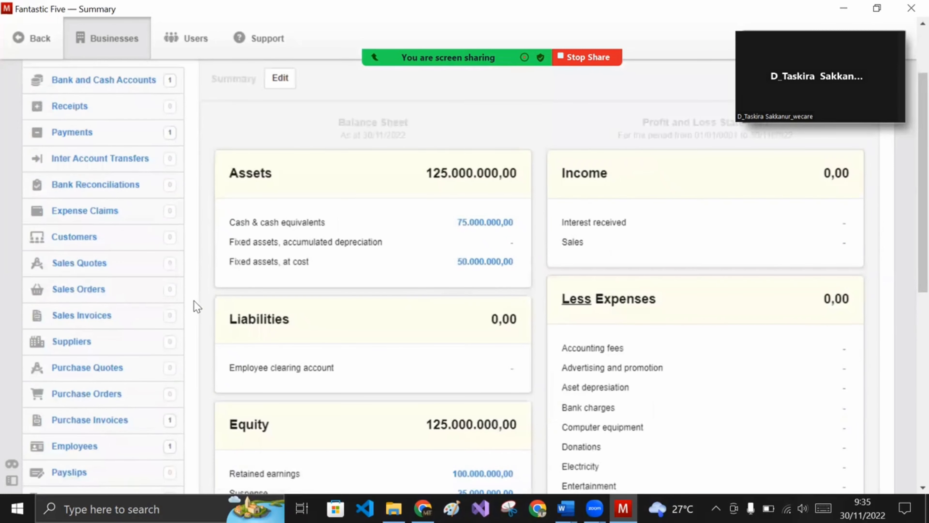
click(98, 265)
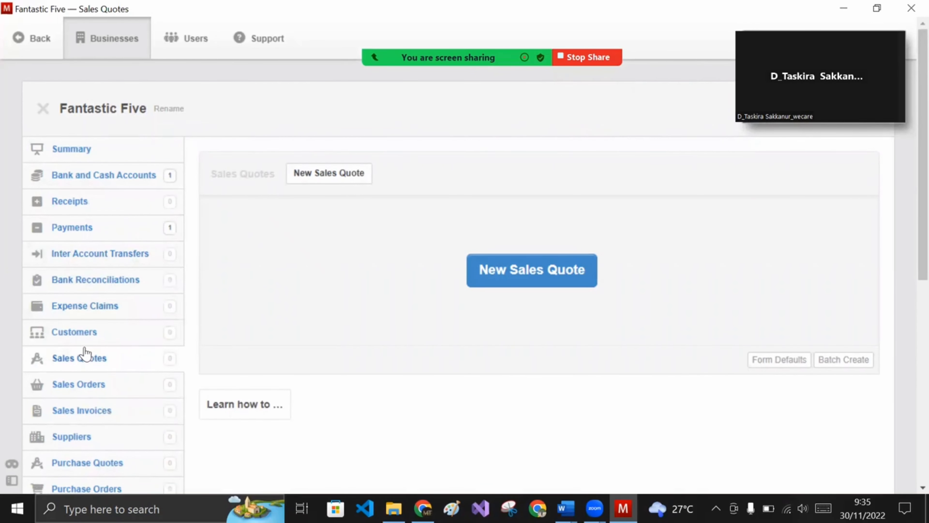
scroll(73, 357, down, 3)
scroll(97, 384, up, 3)
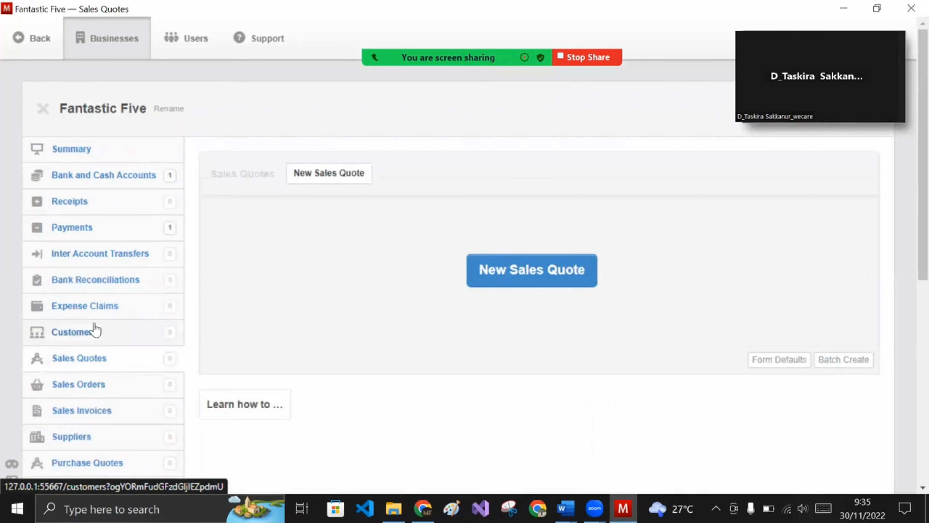
- Start a new customer named 'PT Jaya abadi'
click(96, 331)
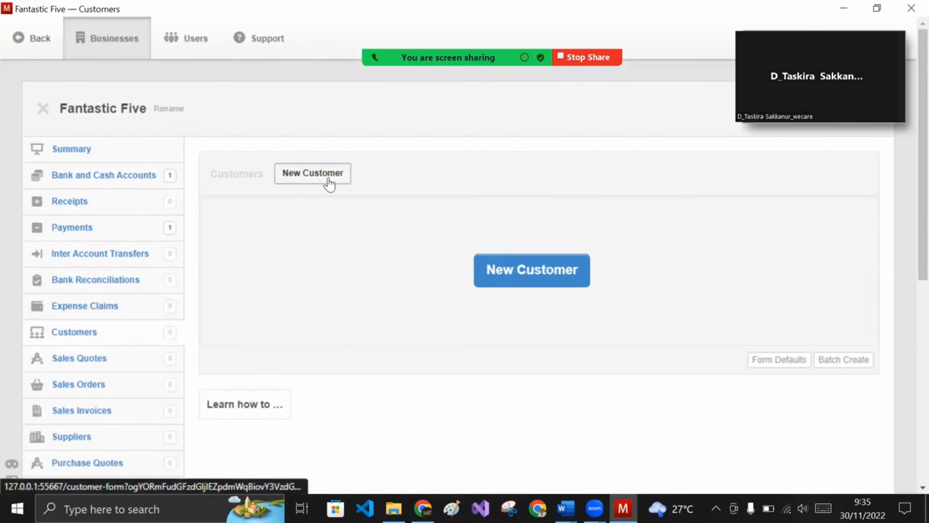
click(312, 172)
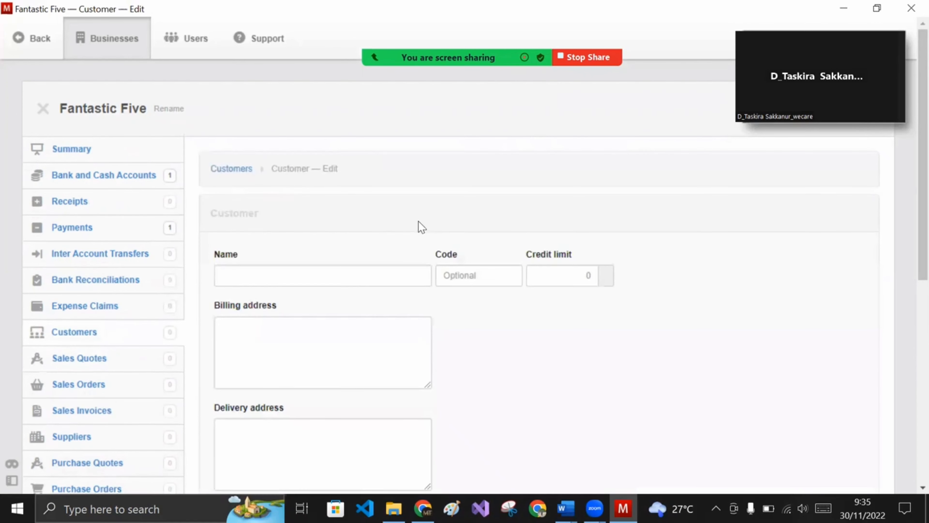
scroll(421, 225, down, 2)
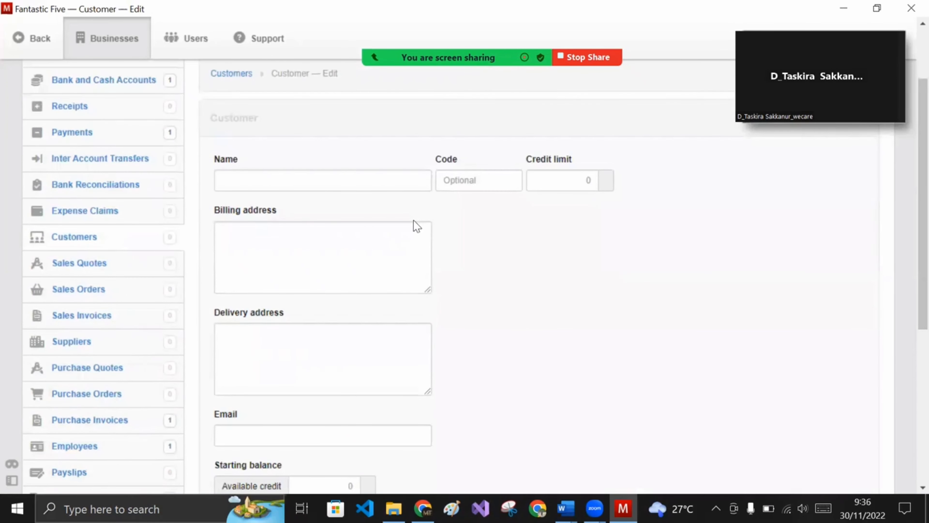
click(377, 180)
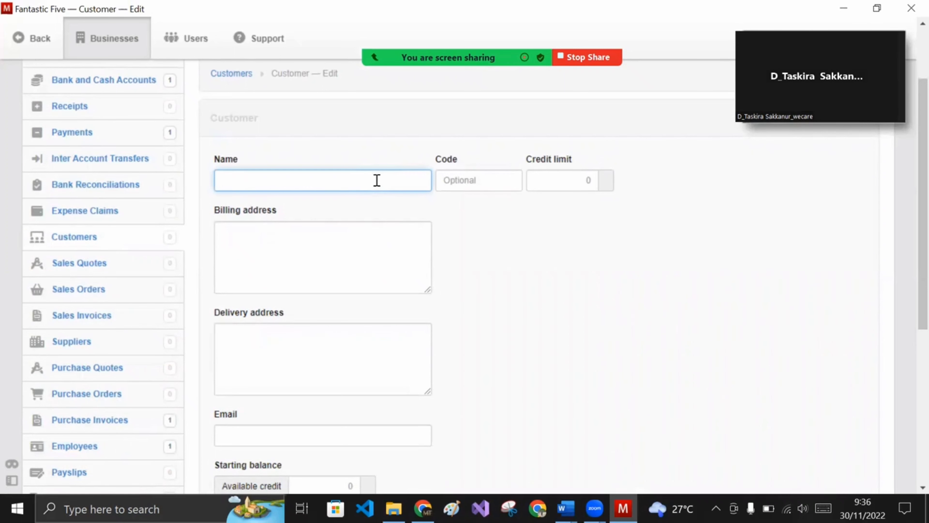
text(PT Jaya abadi)
- Enter the customer's billing address, copy it as the delivery address, and save
click(368, 240)
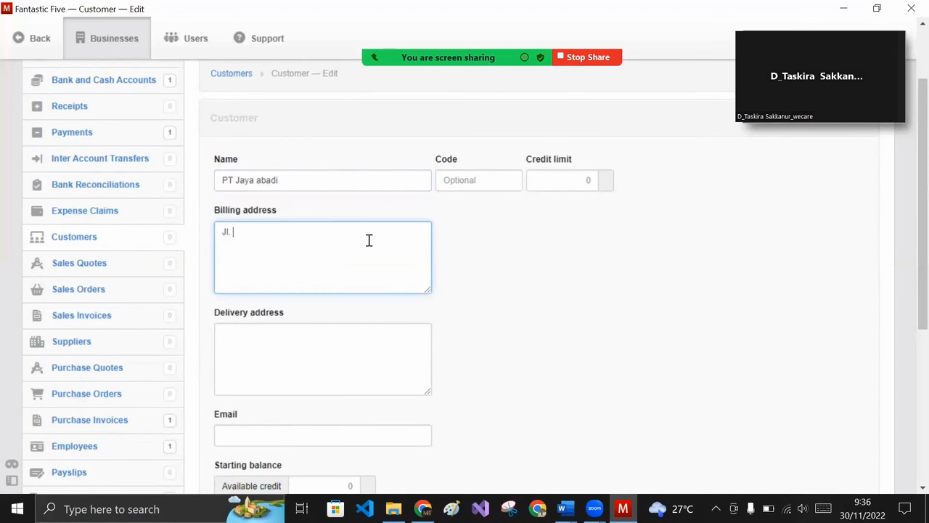
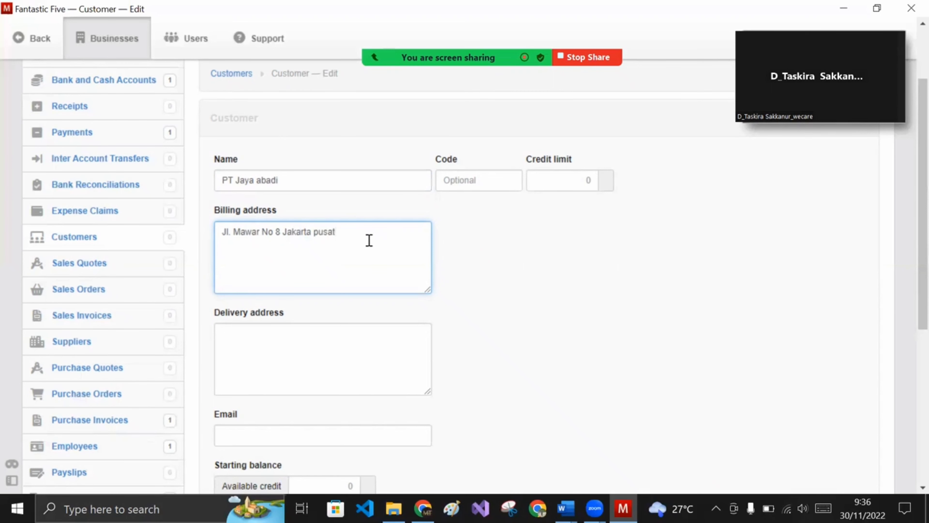
drag(369, 240, 217, 231)
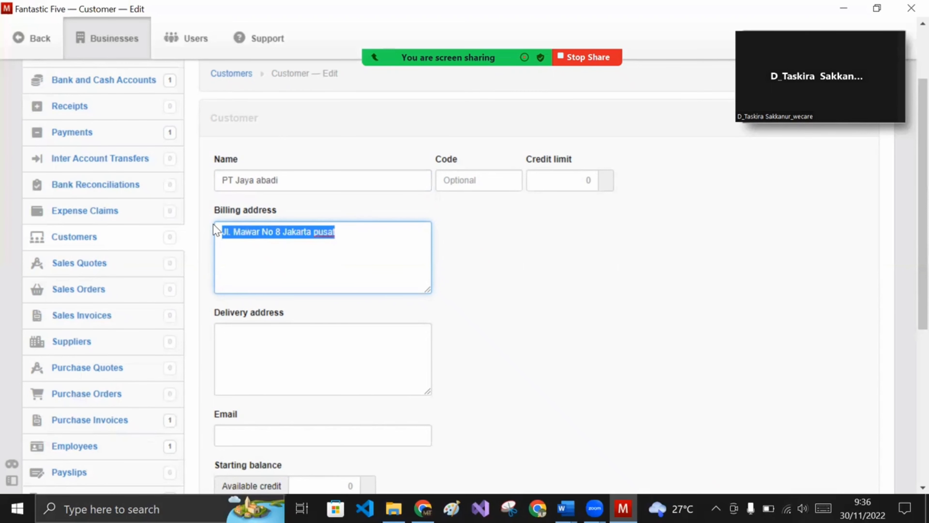
key(ctrl+c)
click(267, 355)
key(ctrl+v)
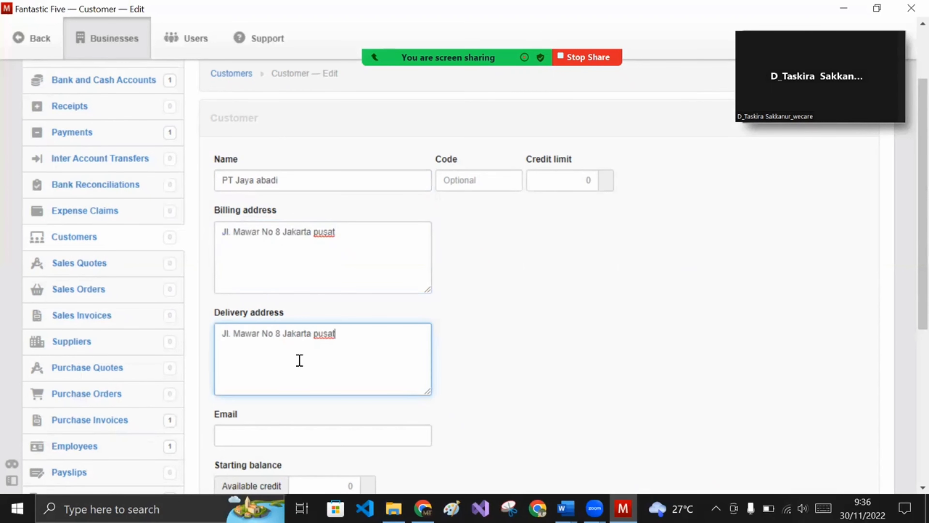
scroll(314, 362, down, 3)
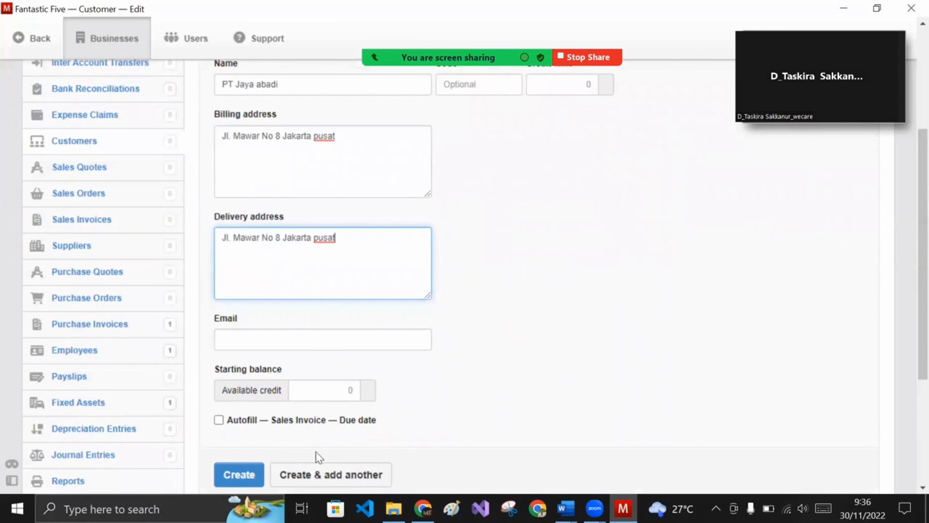
click(253, 473)
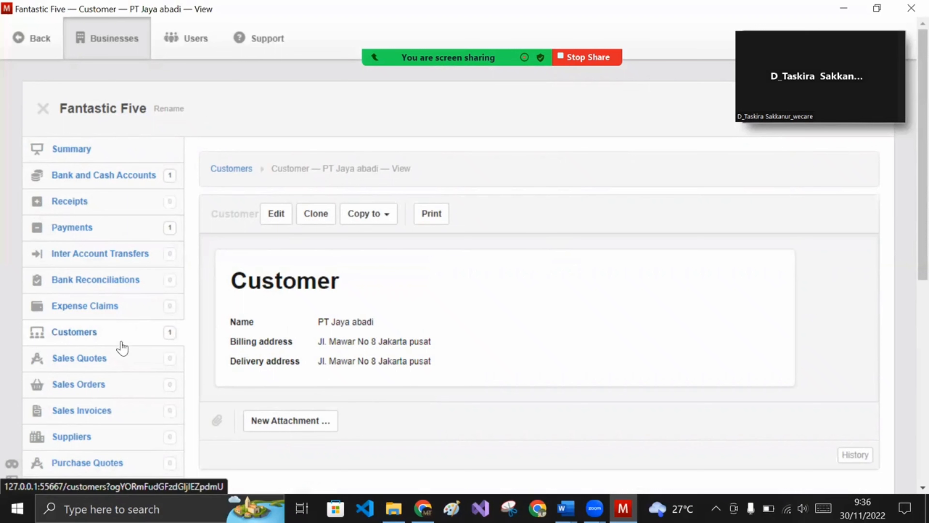
- Start a new sales quote with issue date 10 October 2022
click(101, 360)
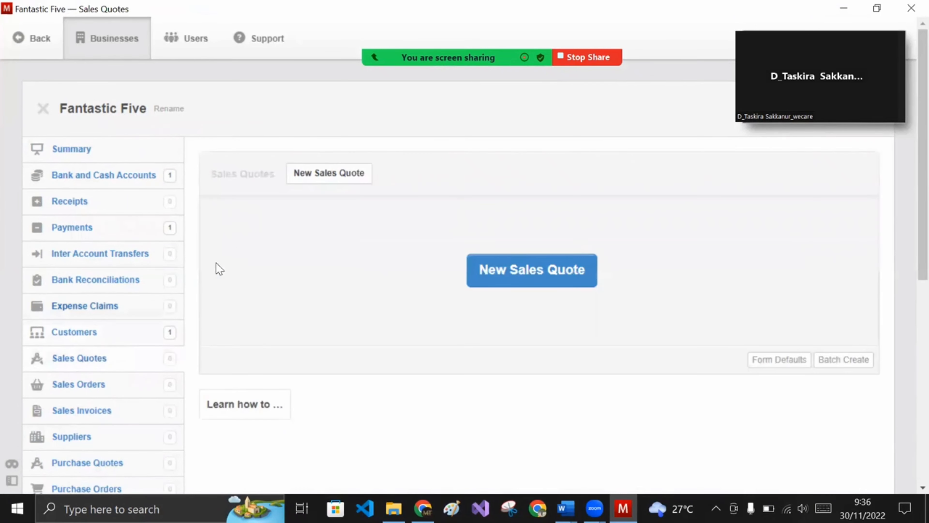
click(330, 179)
scroll(329, 230, down, 2)
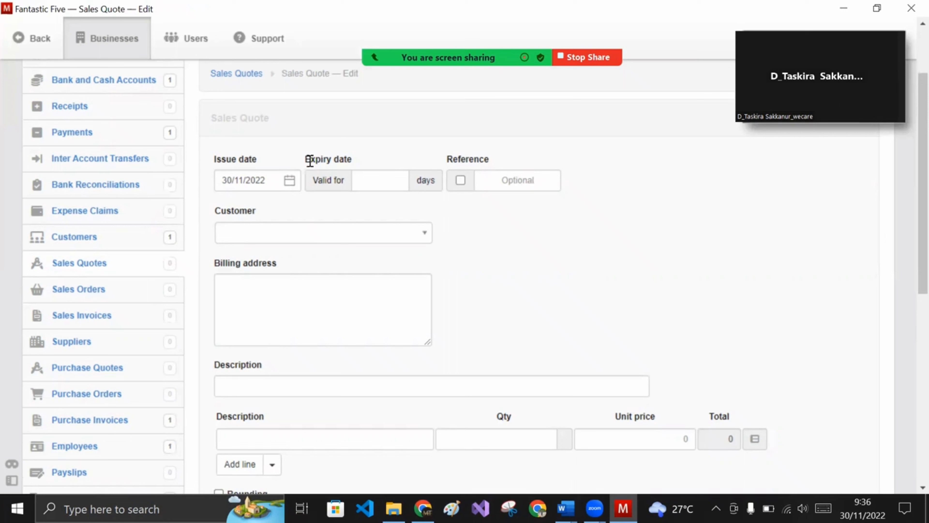
click(288, 180)
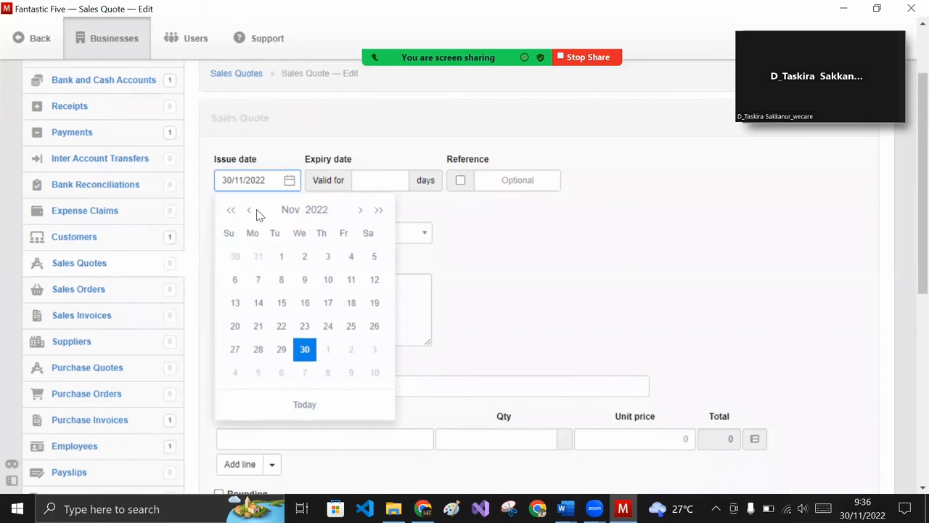
click(250, 211)
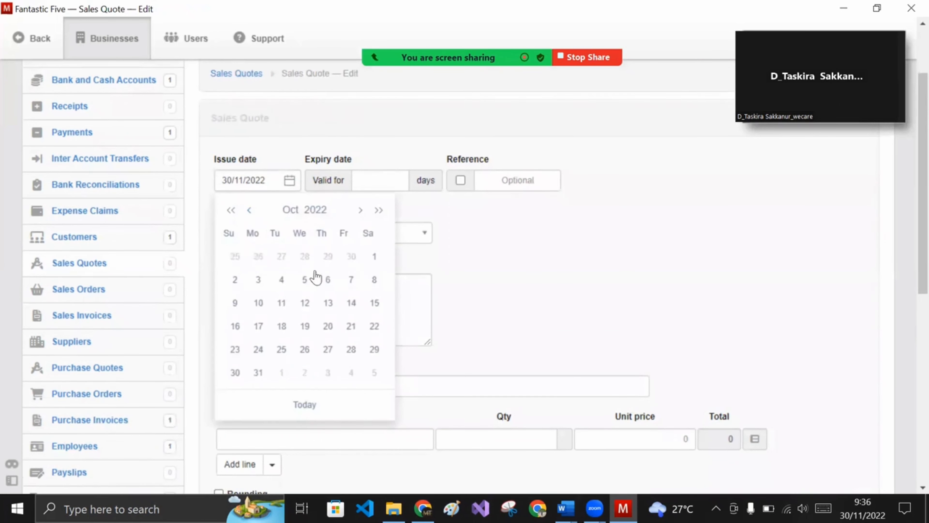
click(259, 304)
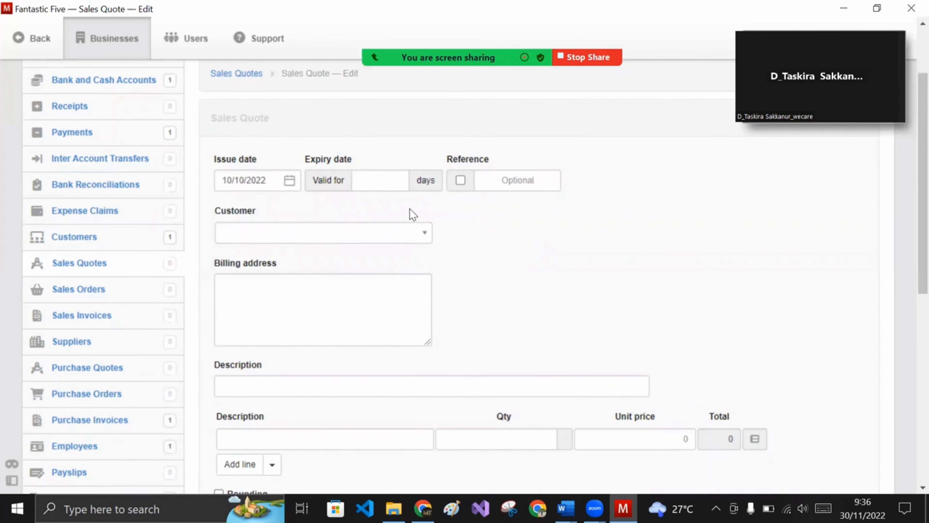
- Make the quote valid for 14 days for customer PT Jaya abadi
click(376, 184)
text(14)
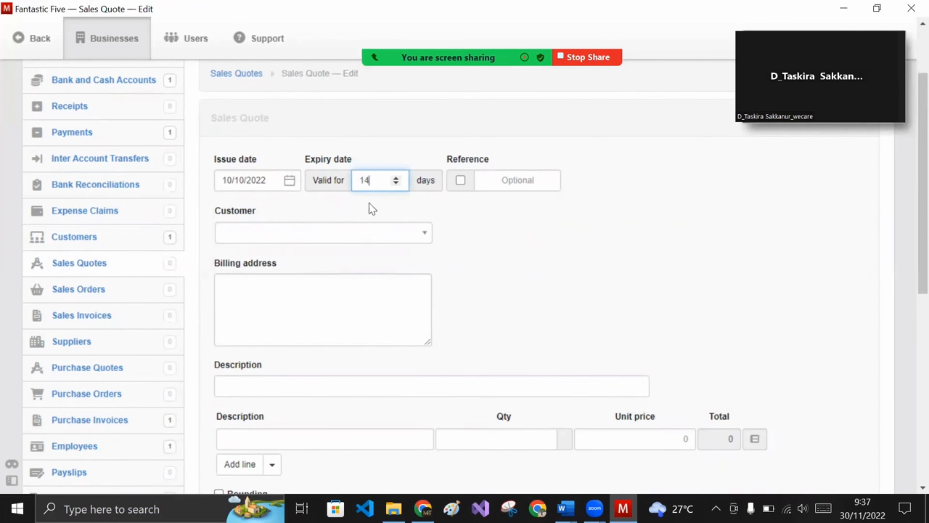
click(360, 235)
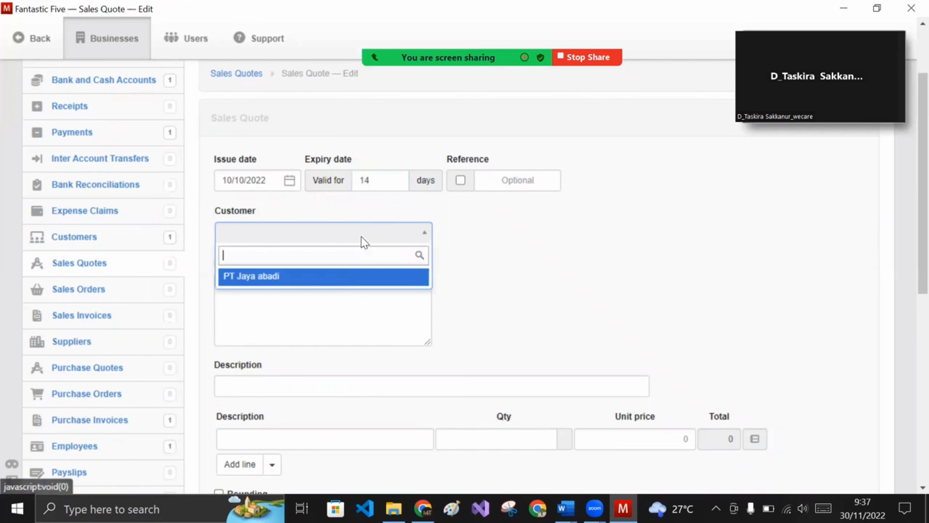
click(345, 278)
- Describe the quote and its first line as 'Penawaran jasa pembuatan logo'
scroll(377, 325, down, 3)
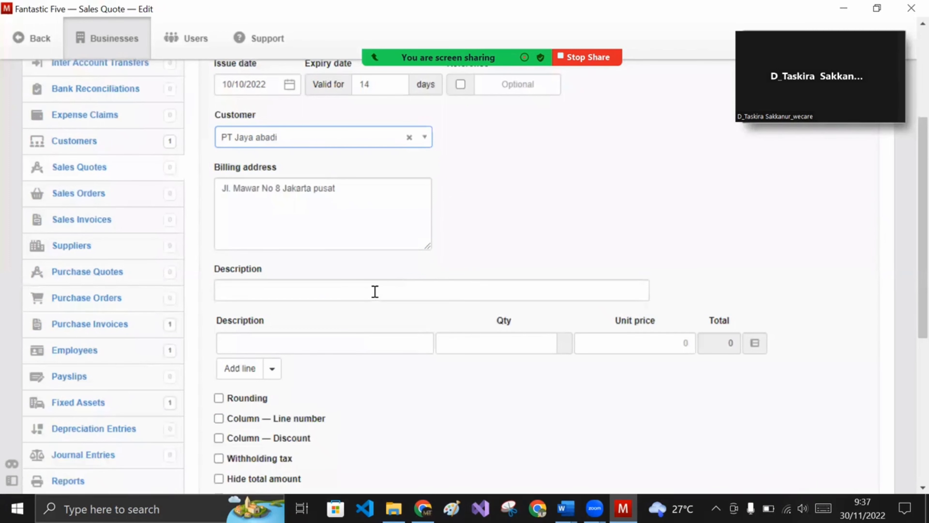
click(375, 291)
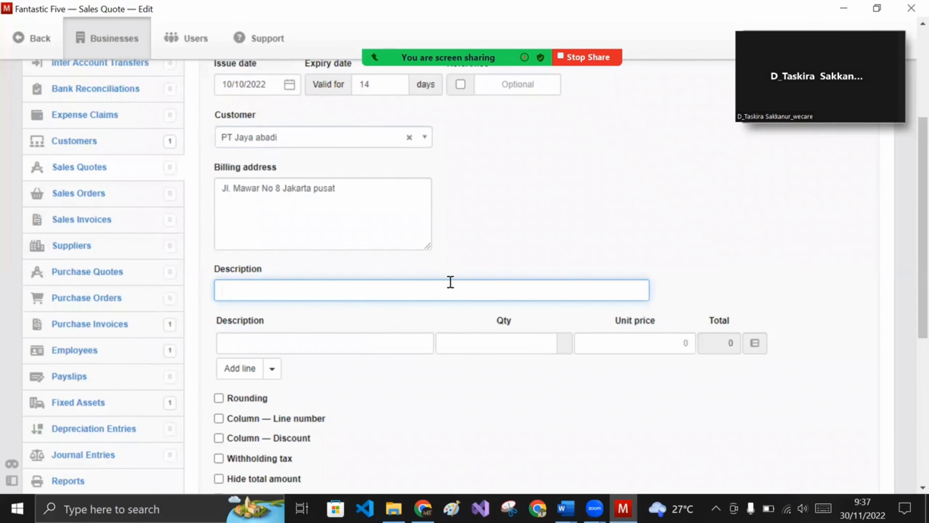
scroll(451, 282, up, 3)
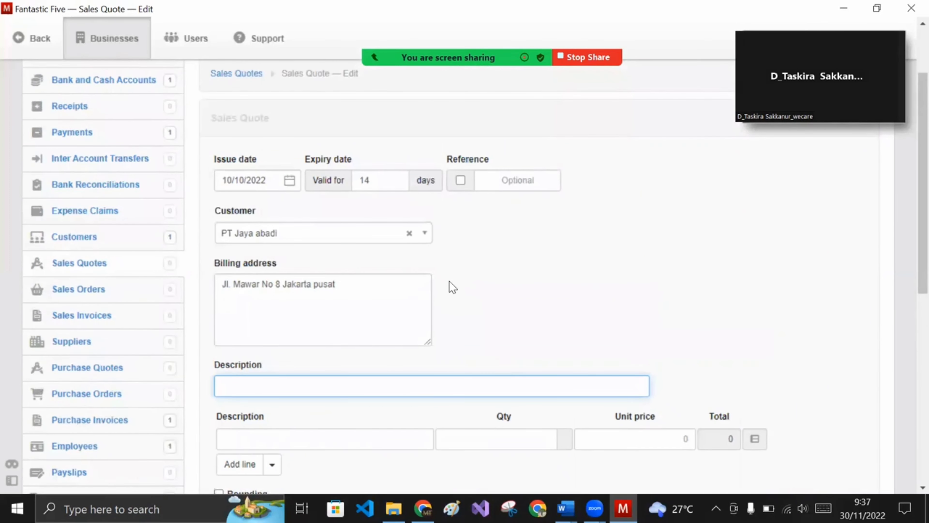
text(Penawaran jasa pembuatan lo)
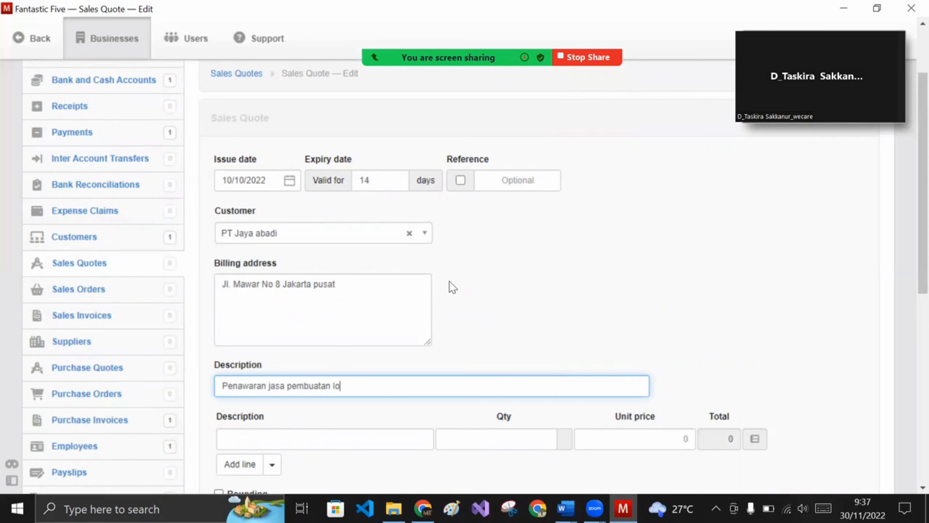
text(go)
scroll(435, 311, down, 3)
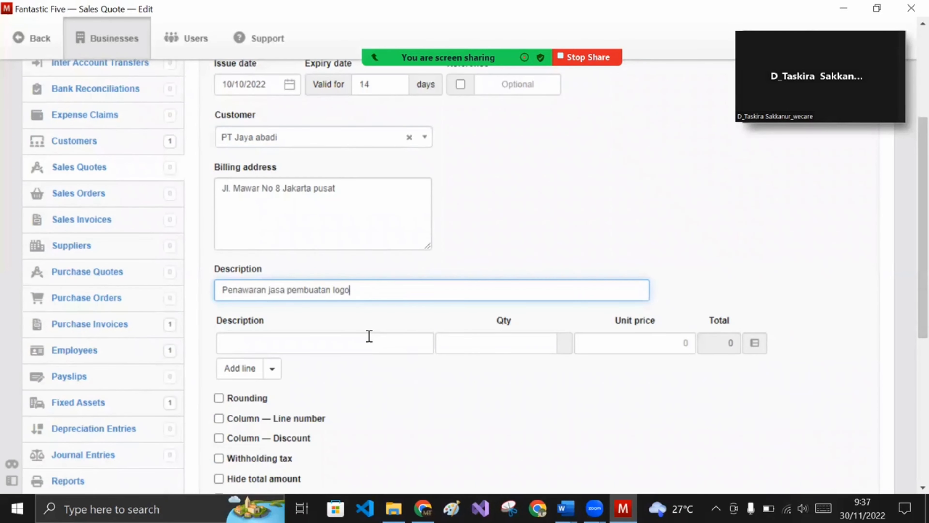
drag(368, 289, 211, 293)
key(ctrl+c)
click(260, 345)
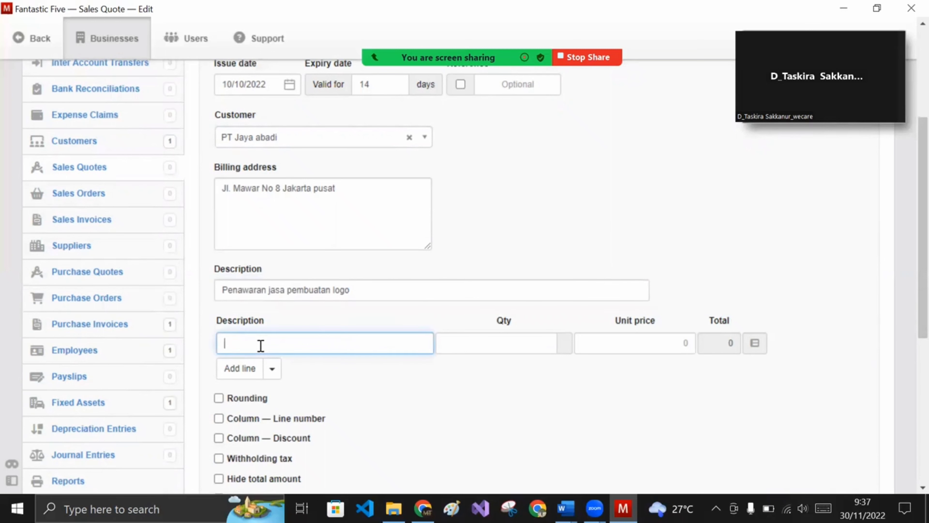
key(ctrl+v)
- Set the line to quantity 1 at 10000000 and save the quote
click(494, 352)
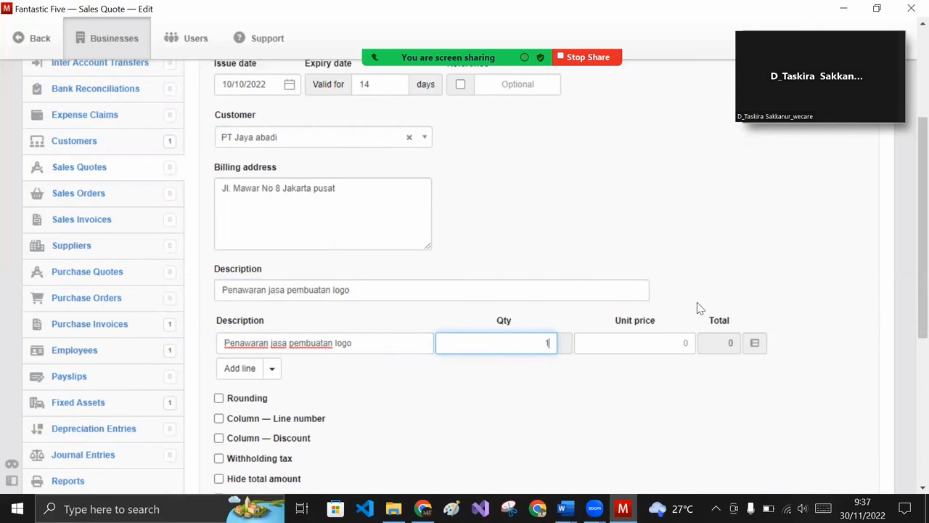
text(1)
click(655, 339)
text(100)
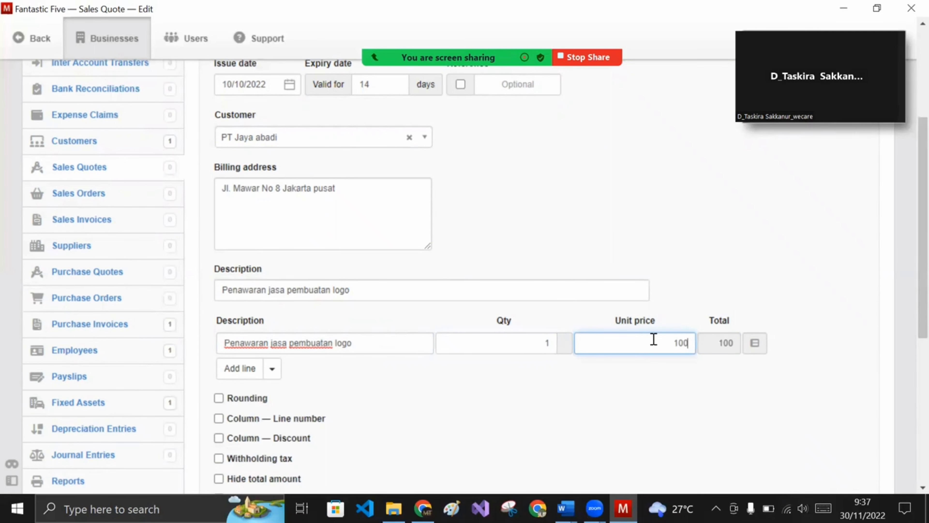
text(00000)
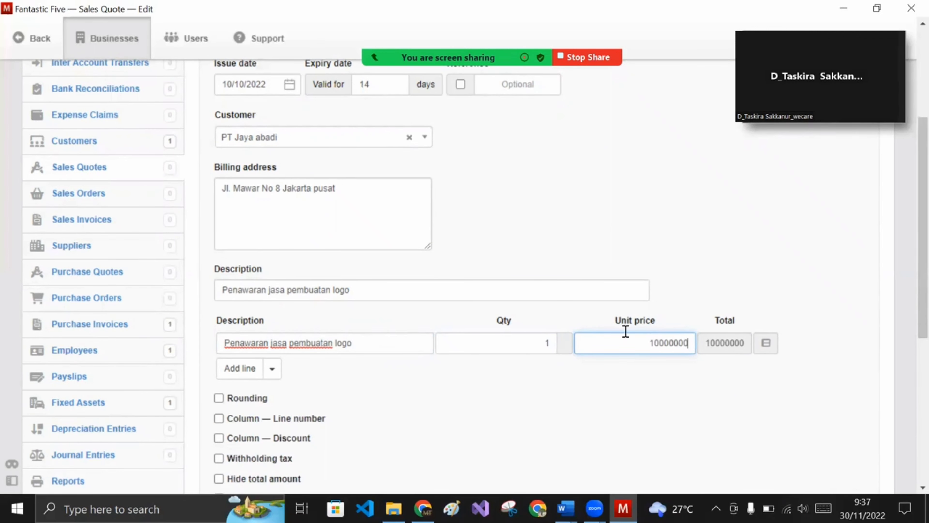
scroll(438, 375, down, 3)
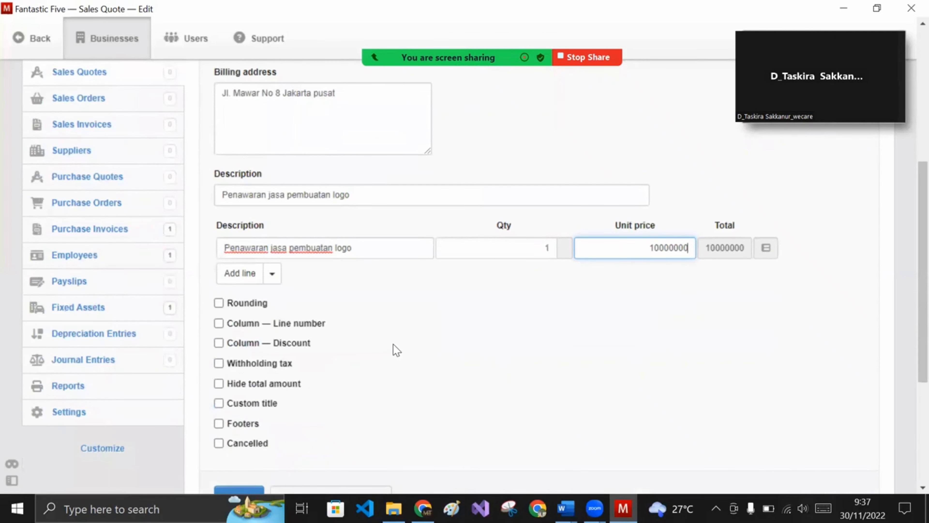
scroll(392, 344, down, 3)
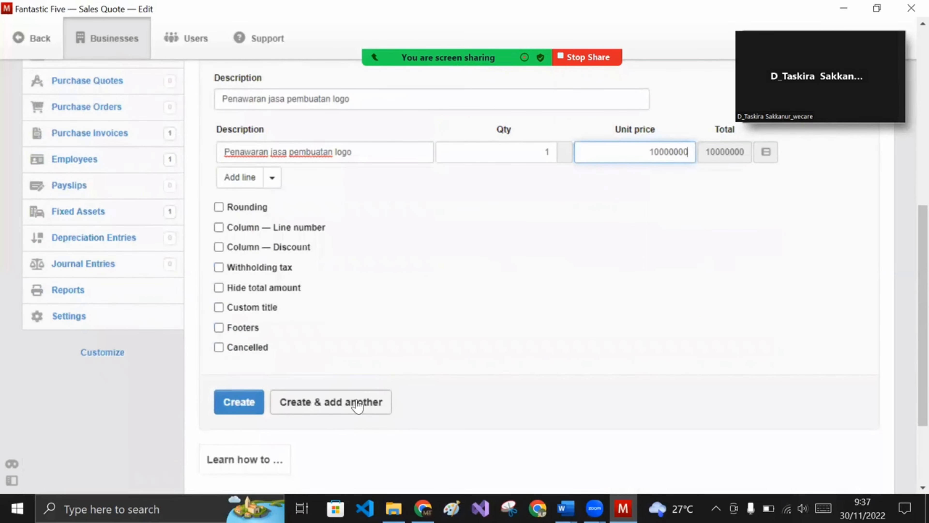
click(249, 402)
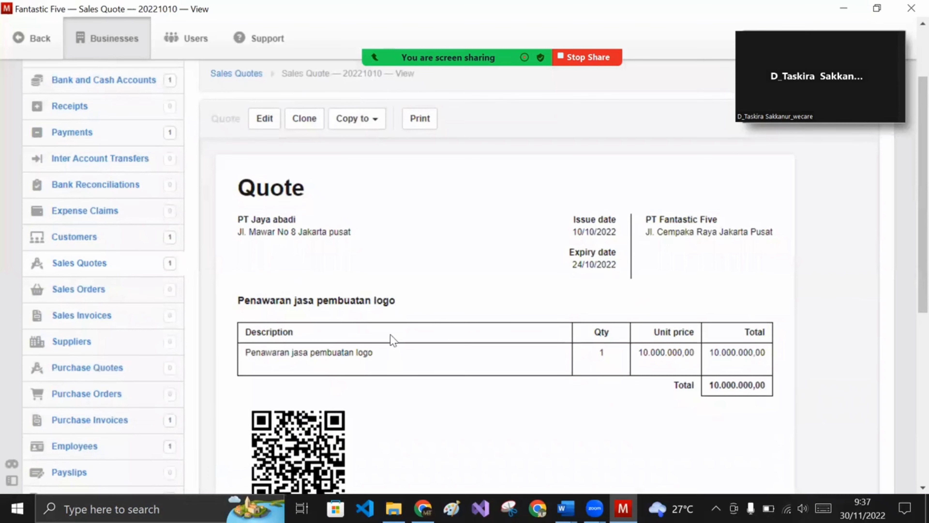
scroll(391, 337, down, 3)
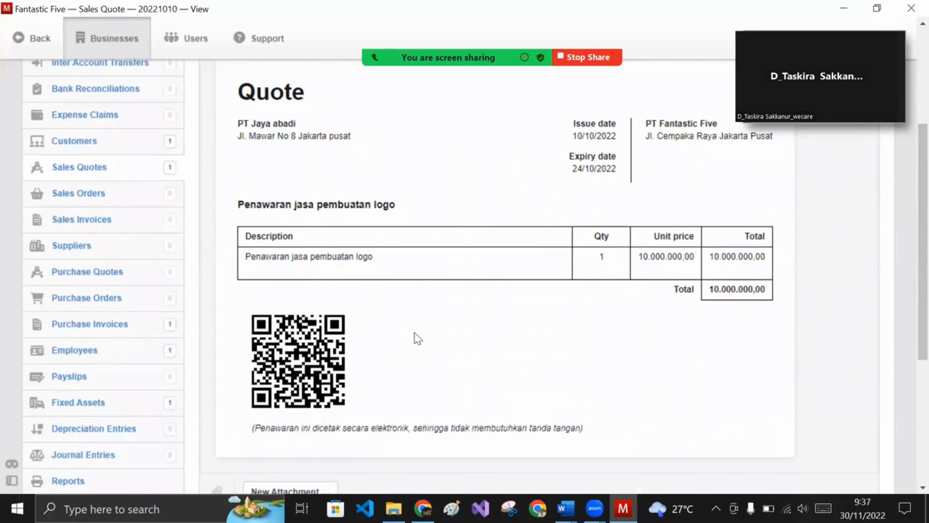
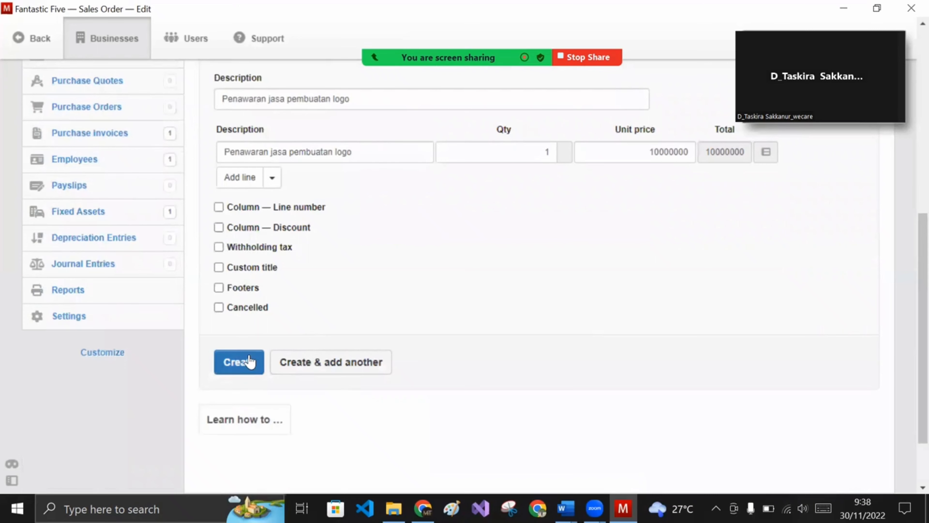
- Create sales order 20221011 for PT Jaya abadi and check its 10.000.000,00 total
click(254, 349)
scroll(593, 364, down, 2)
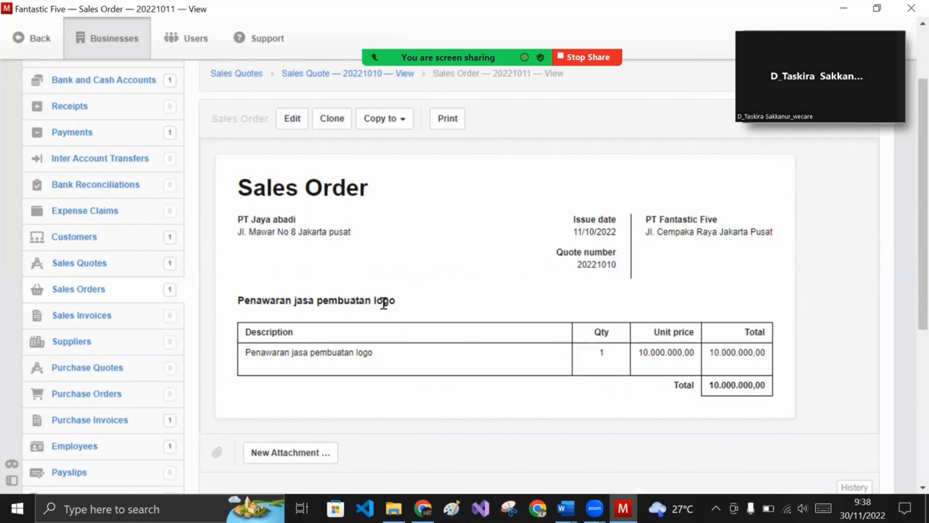
scroll(316, 321, up, 2)
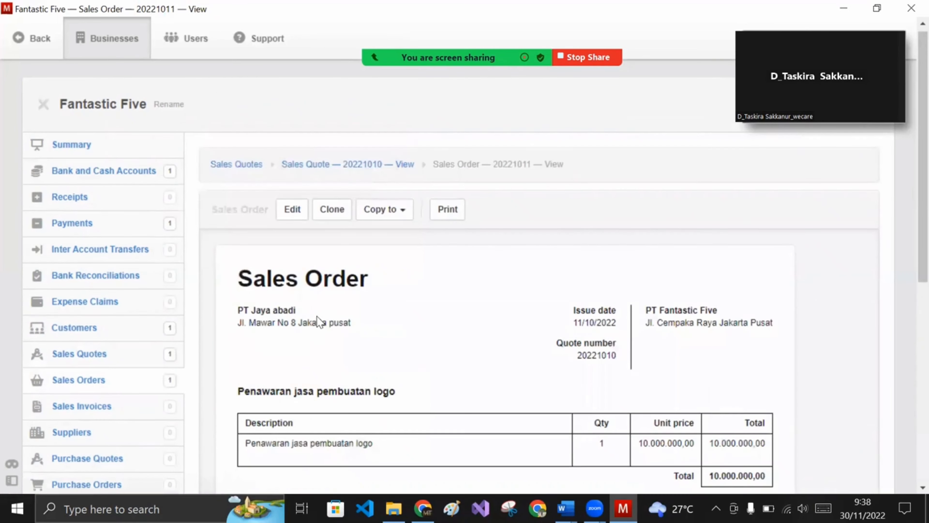
scroll(191, 366, down, 2)
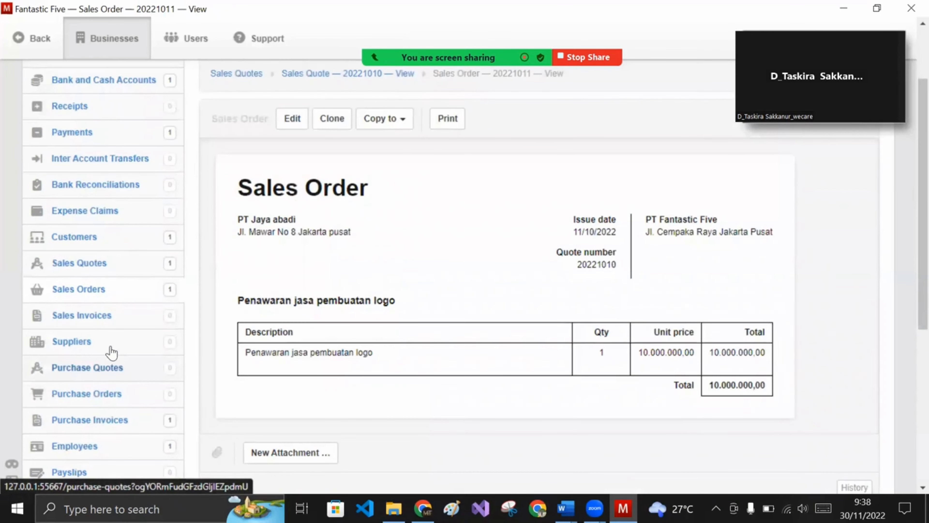
- Start a new supplier named PT IDM
click(71, 341)
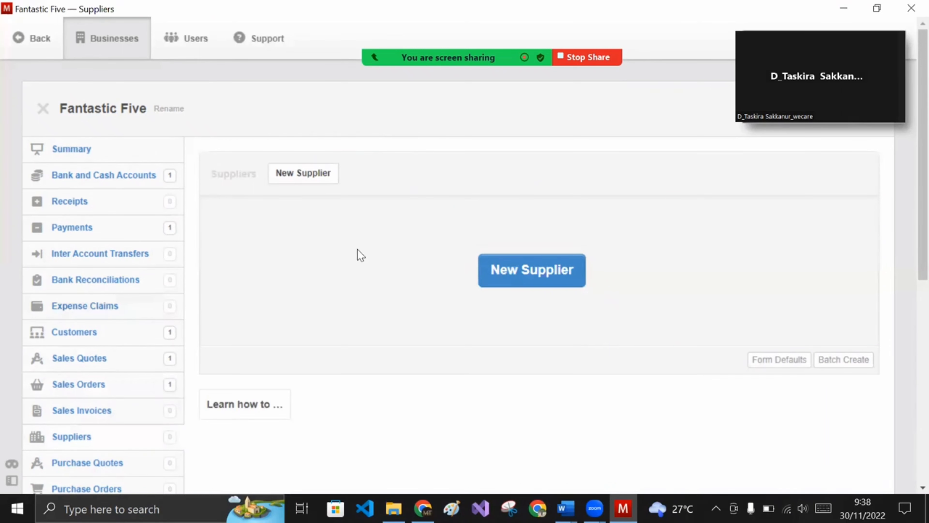
click(322, 183)
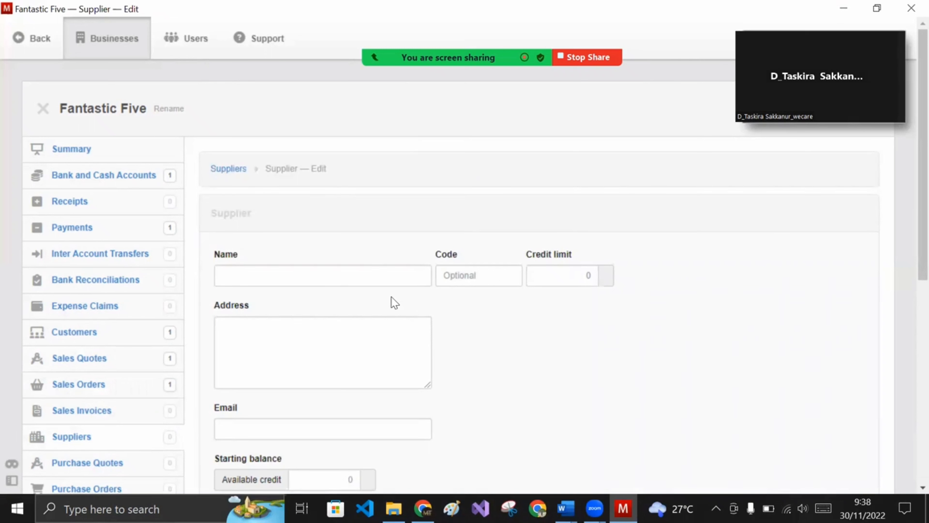
click(399, 286)
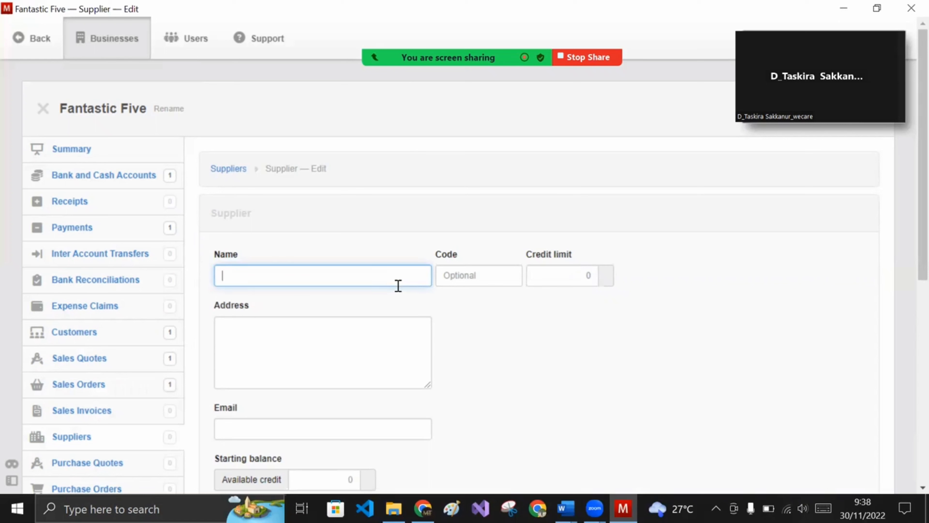
text(PT IDM)
click(382, 330)
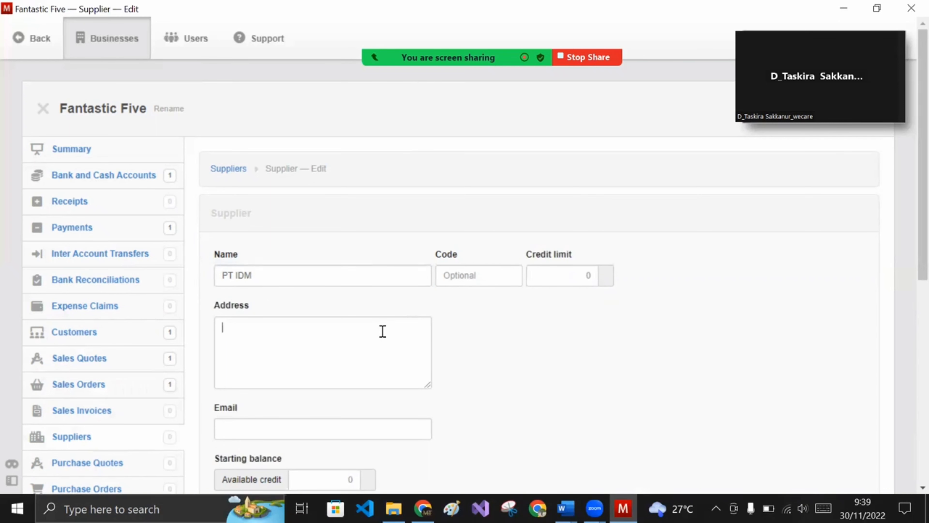
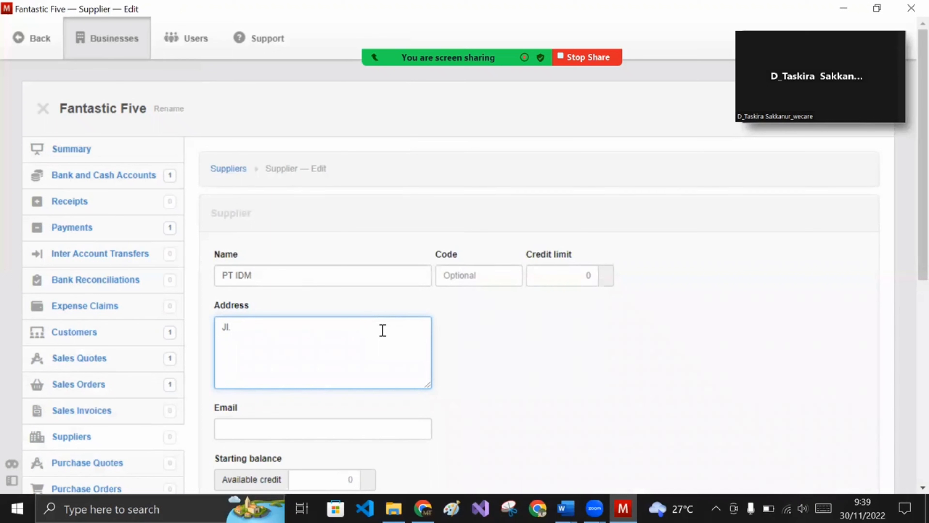
scroll(384, 336, down, 2)
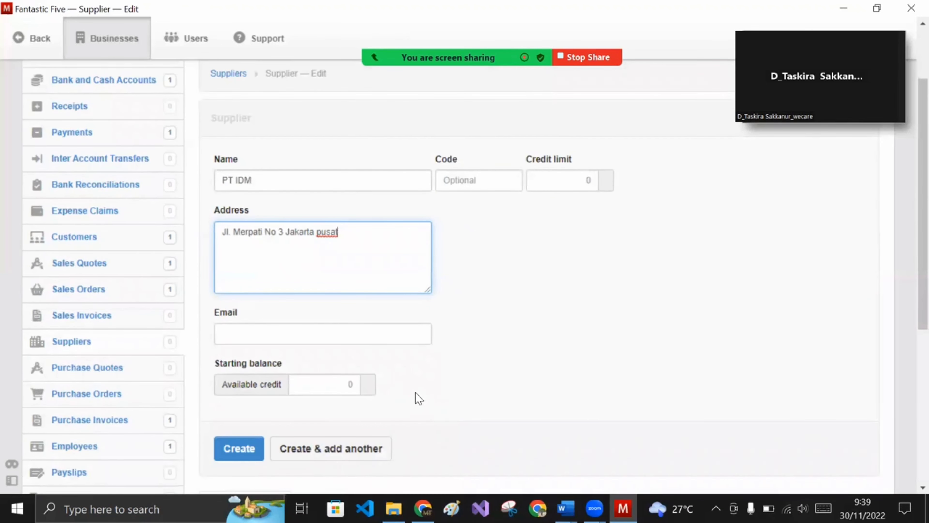
scroll(415, 392, up, 2)
scroll(431, 363, down, 2)
click(258, 450)
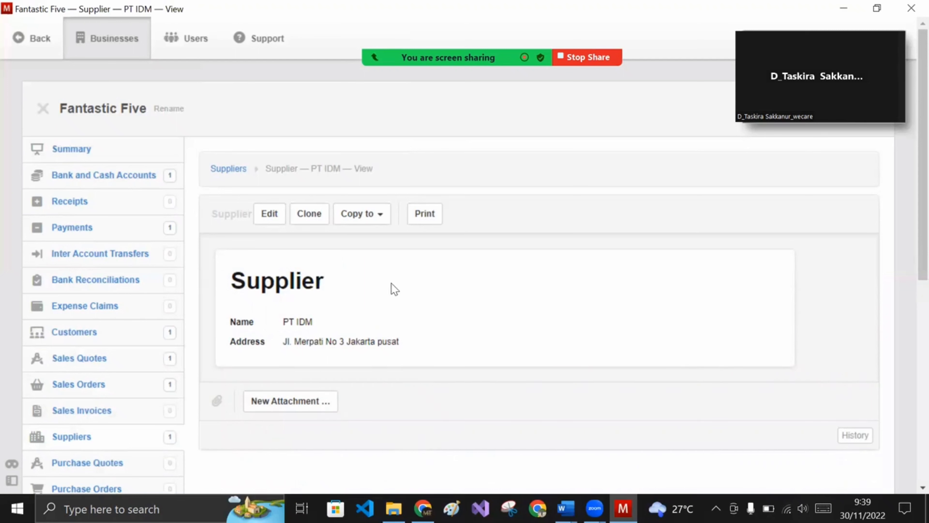
click(233, 172)
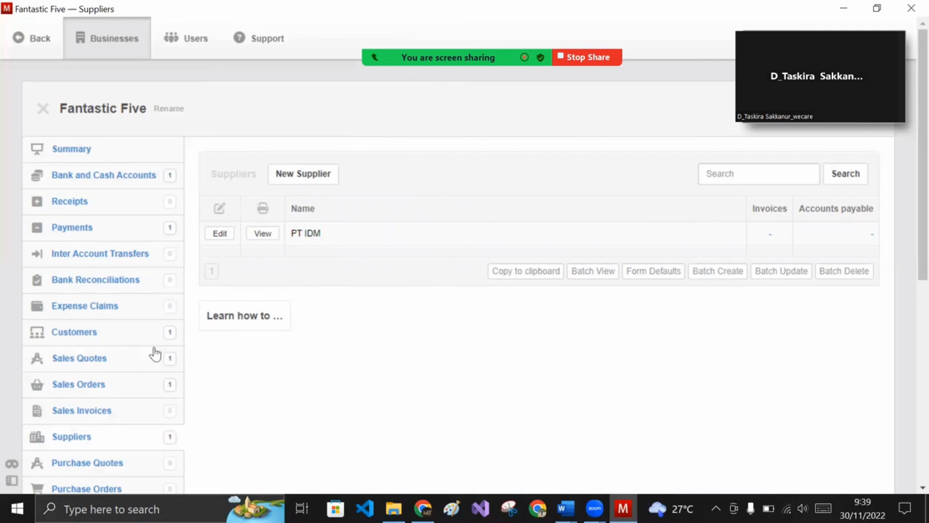
scroll(116, 400, down, 3)
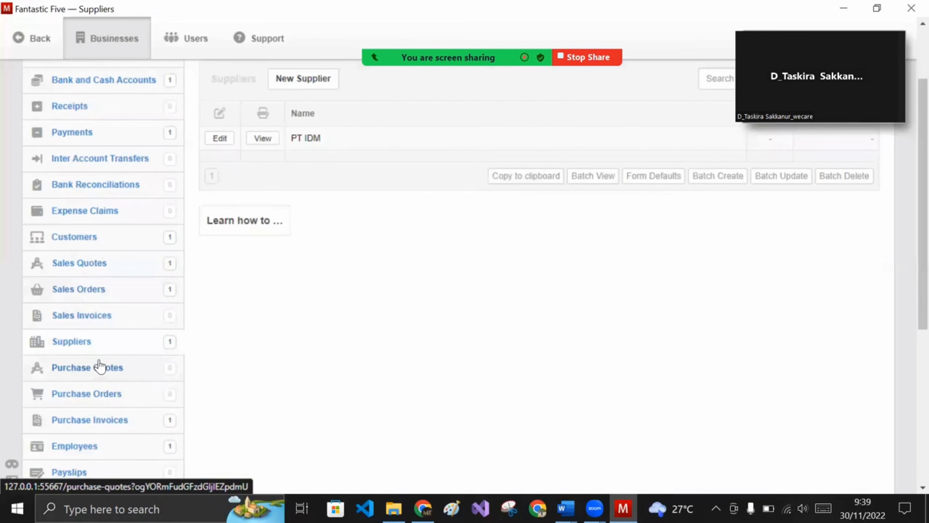
- Start a new purchase invoice with issue date 15 October 2022
click(98, 414)
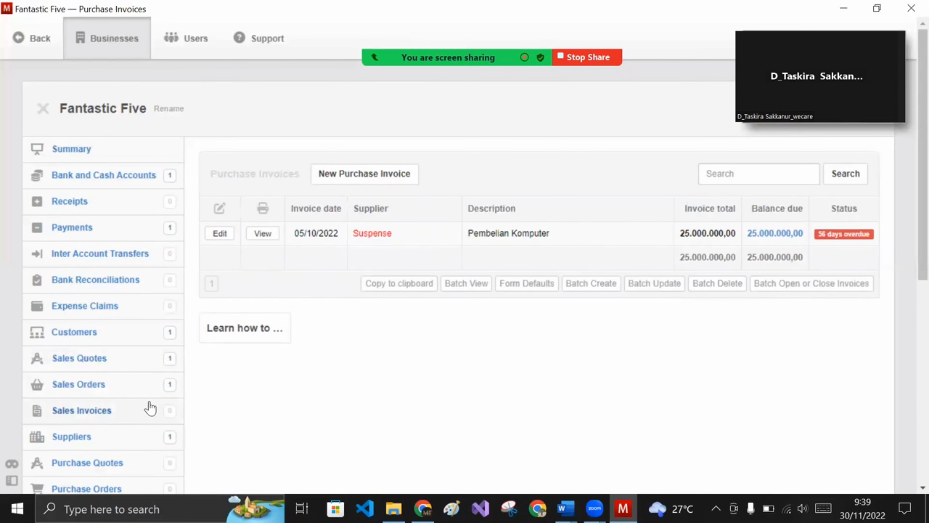
click(392, 178)
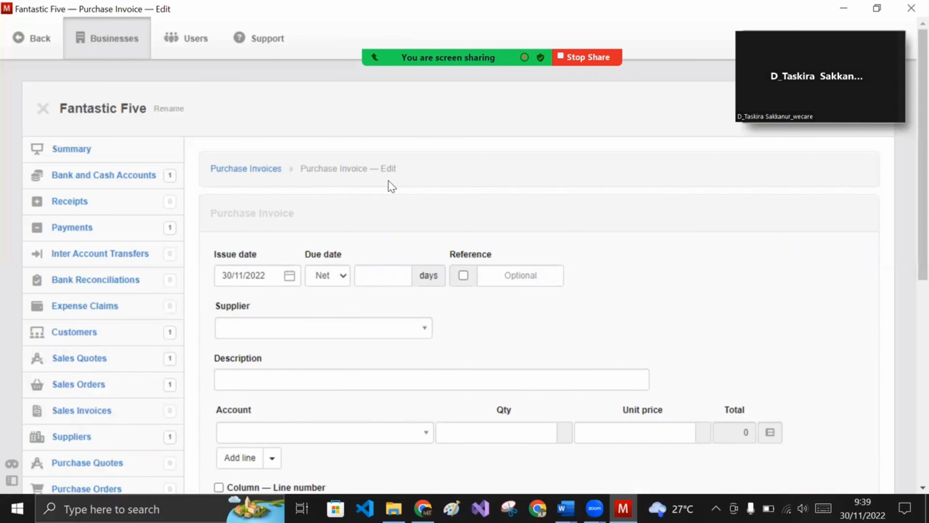
click(290, 276)
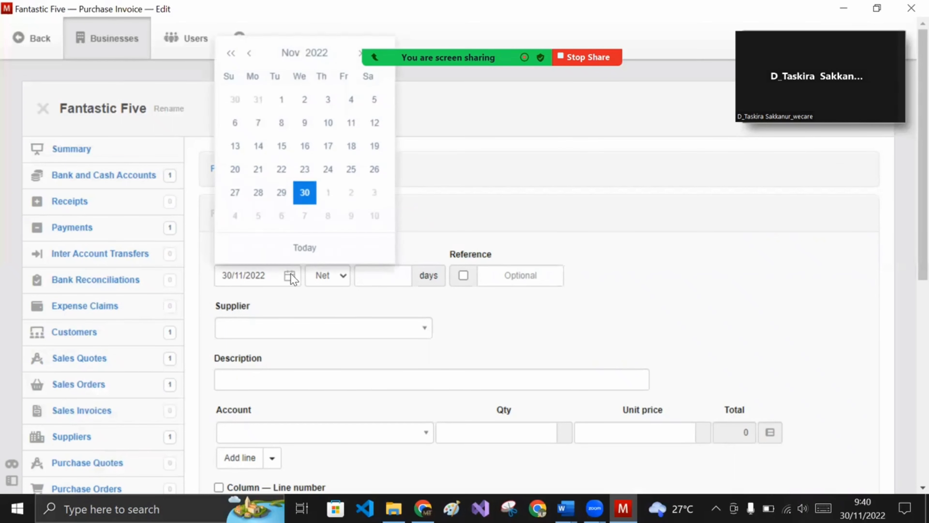
click(249, 54)
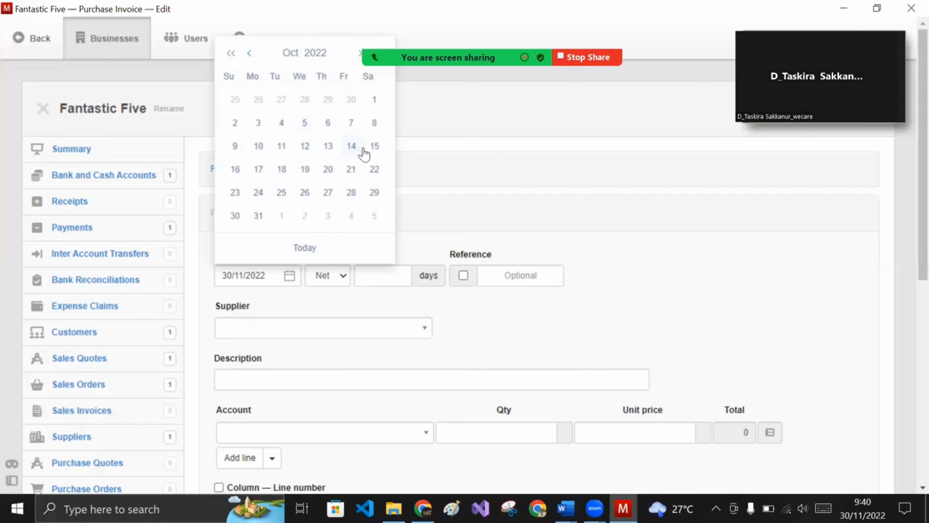
click(373, 146)
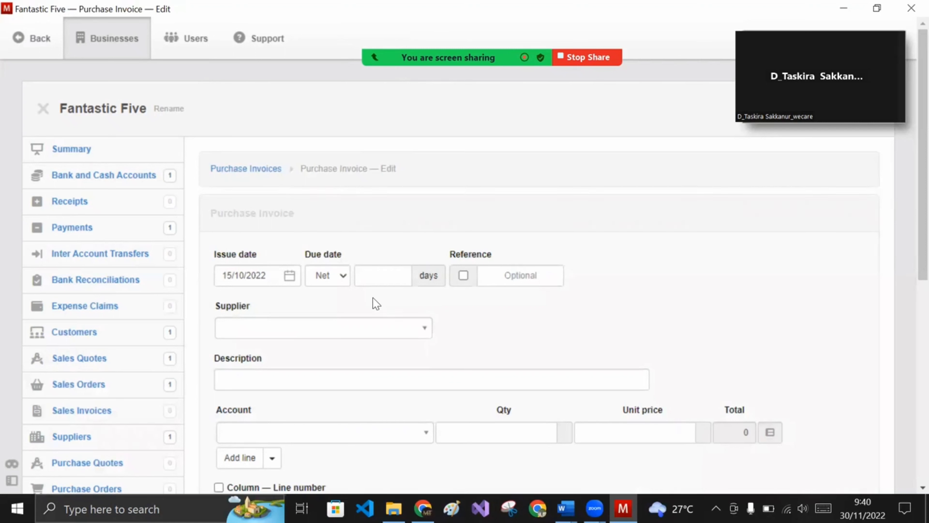
- Make the invoice due in 14 days and enter reference 2022/INV/001
click(373, 279)
text(14)
click(499, 326)
scroll(499, 326, down, 3)
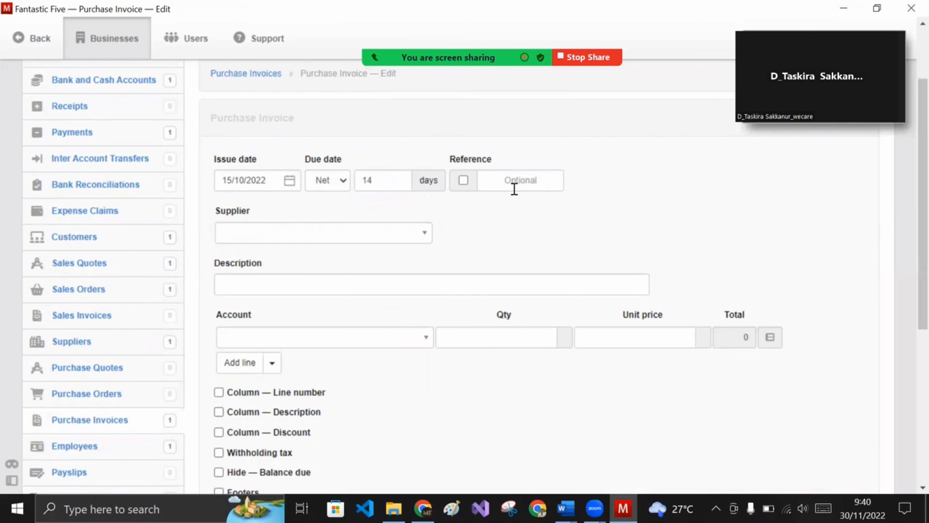
click(512, 182)
text(2022)
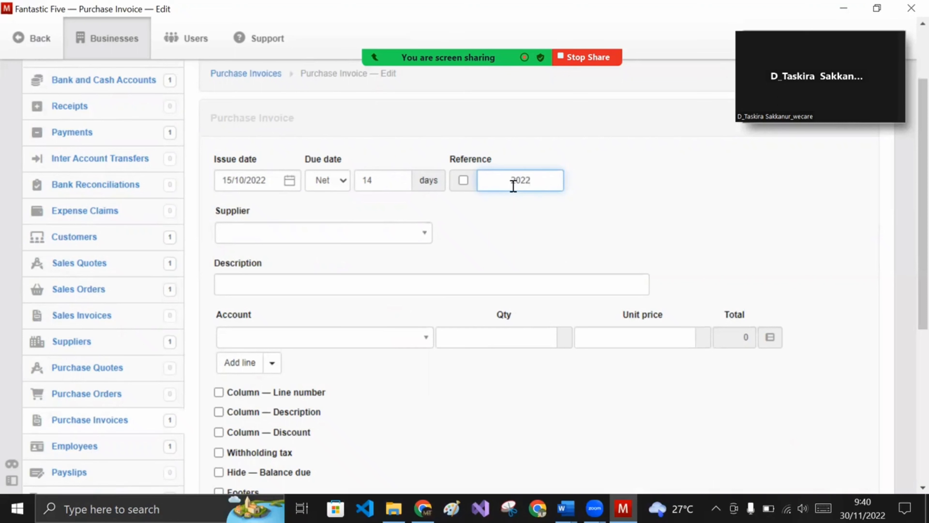
text(/INV)
text(/0)
text(001)
key(Left)
- Correct the reference to 2022/INV/0001 and choose PT IDM as supplier
text(0)
click(393, 233)
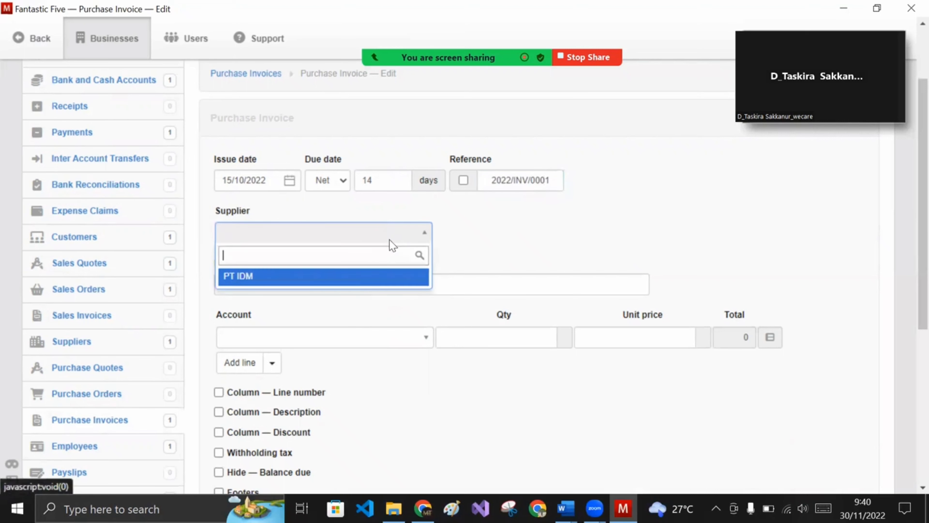
click(357, 275)
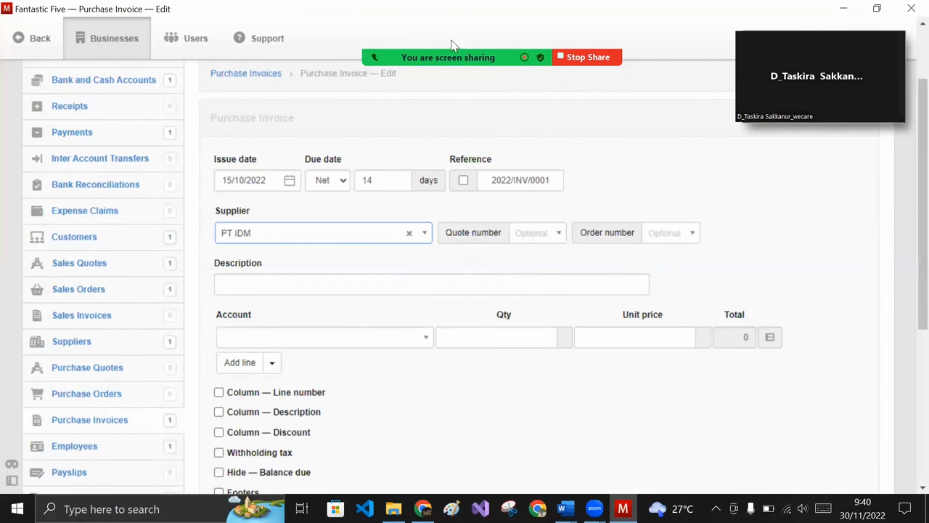
mouse_move(454, 47)
click(192, 34)
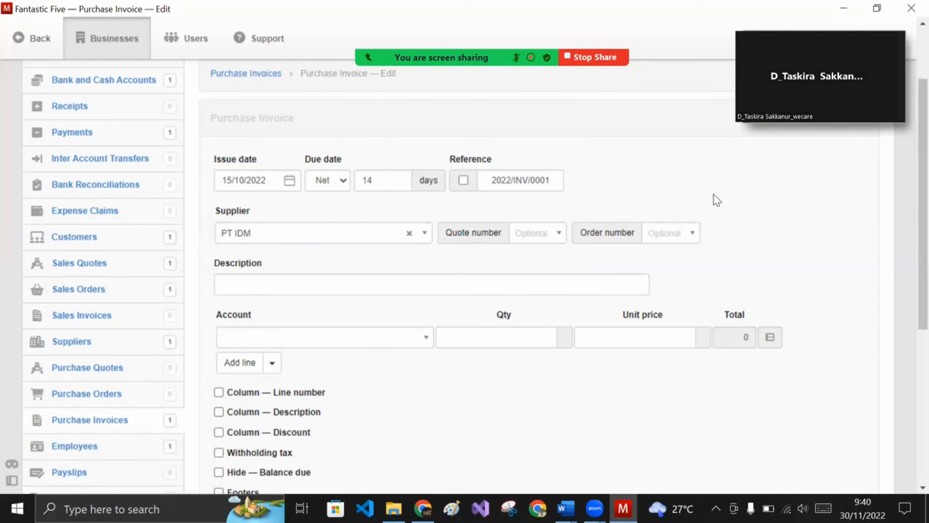
- Describe the invoice as 'Pembayaran atas jasa pemasangan lklan'
click(390, 282)
text(P)
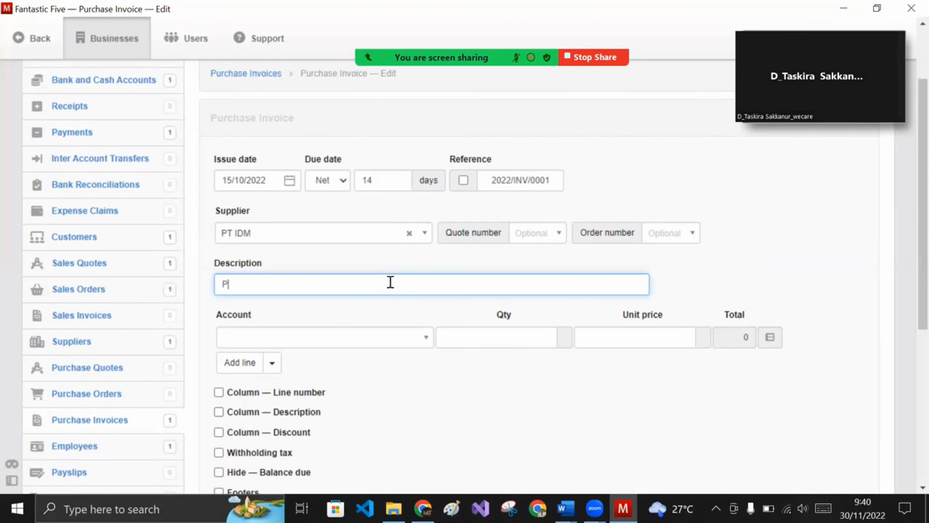
text(embayaran atas jasa pe)
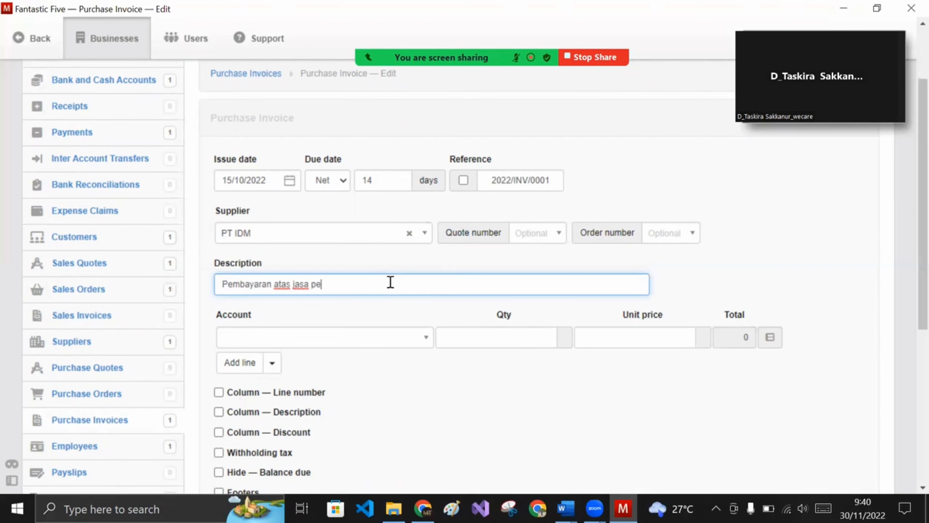
text(masangan lklan)
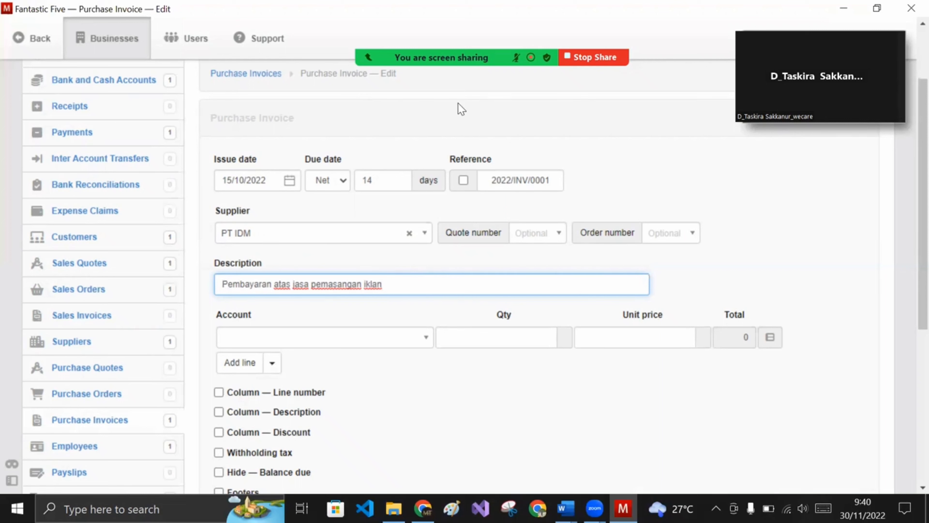
mouse_move(422, 58)
click(191, 33)
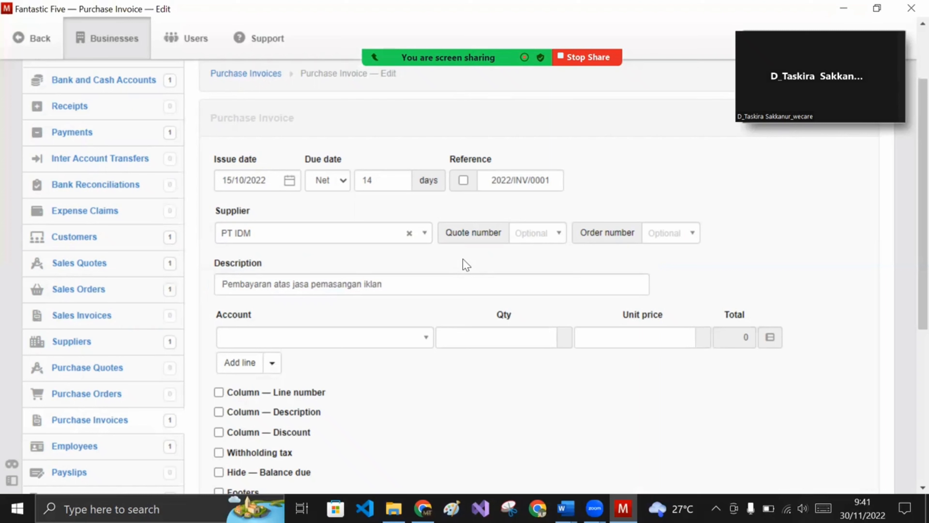
- Add an Advertising and promotion line with quantity 1 at unit price 200000
click(406, 337)
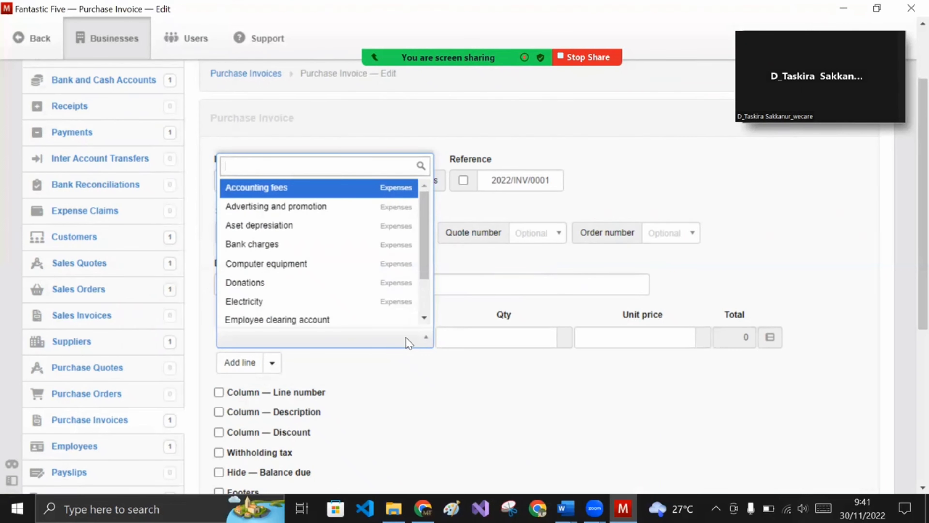
text(p)
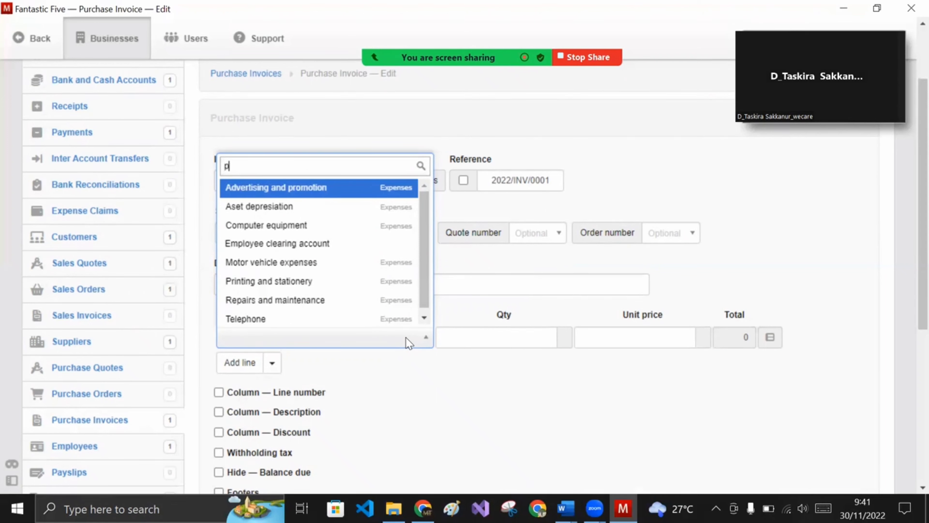
text(r)
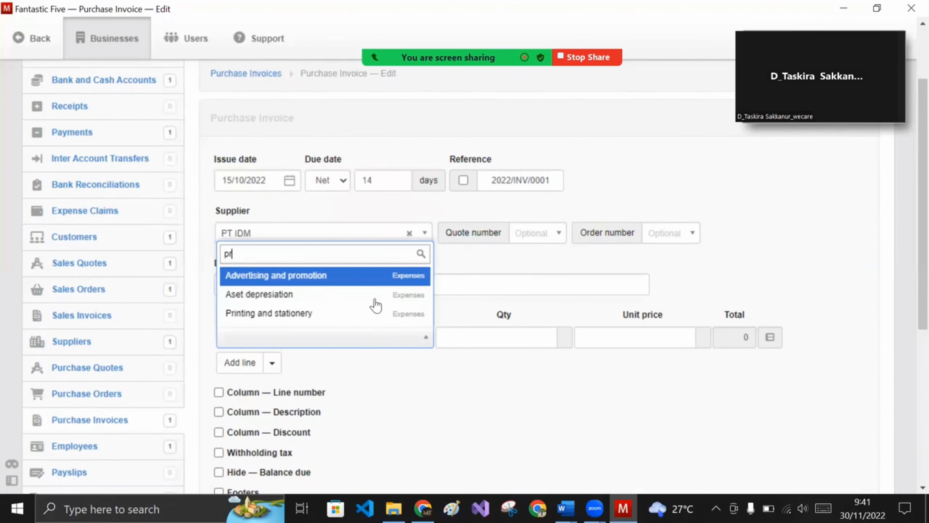
click(357, 278)
click(498, 341)
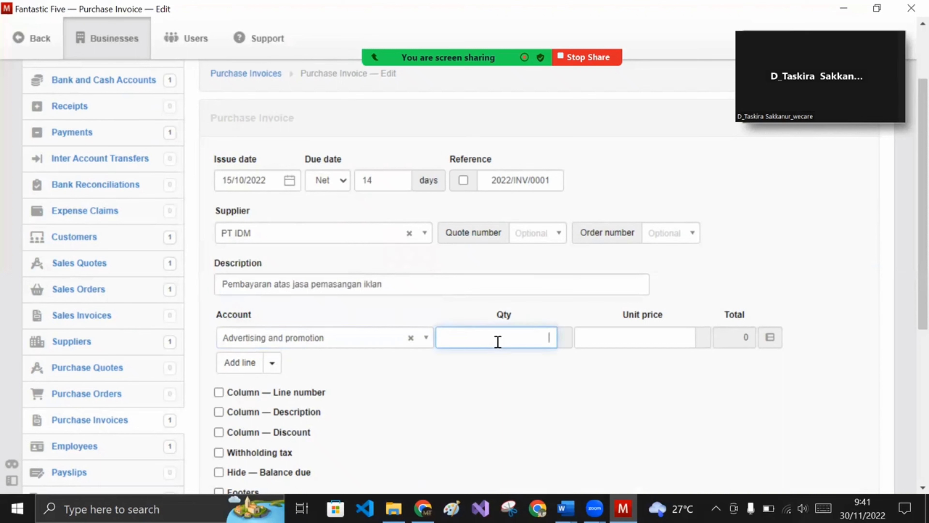
text(1)
click(586, 338)
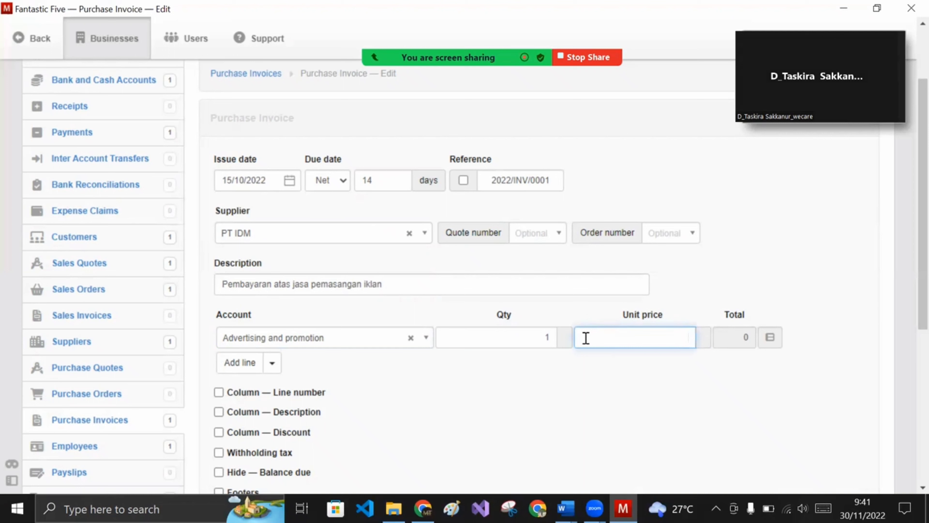
text(200000)
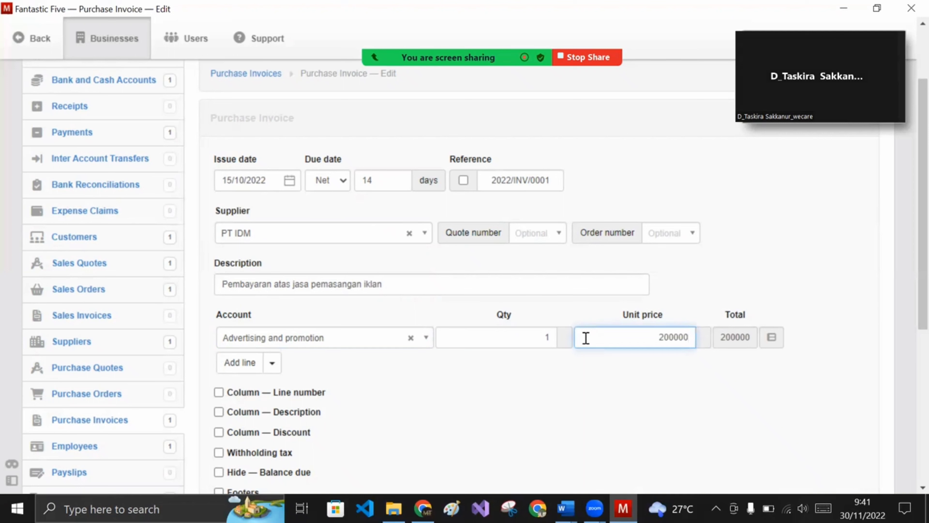
click(616, 367)
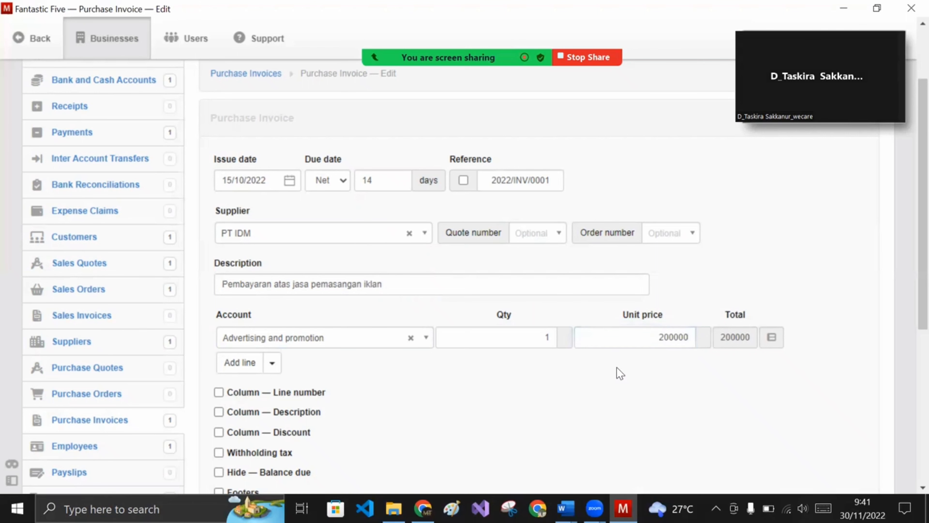
- Save the purchase invoice and review its 200.000,00 total
scroll(609, 372, down, 3)
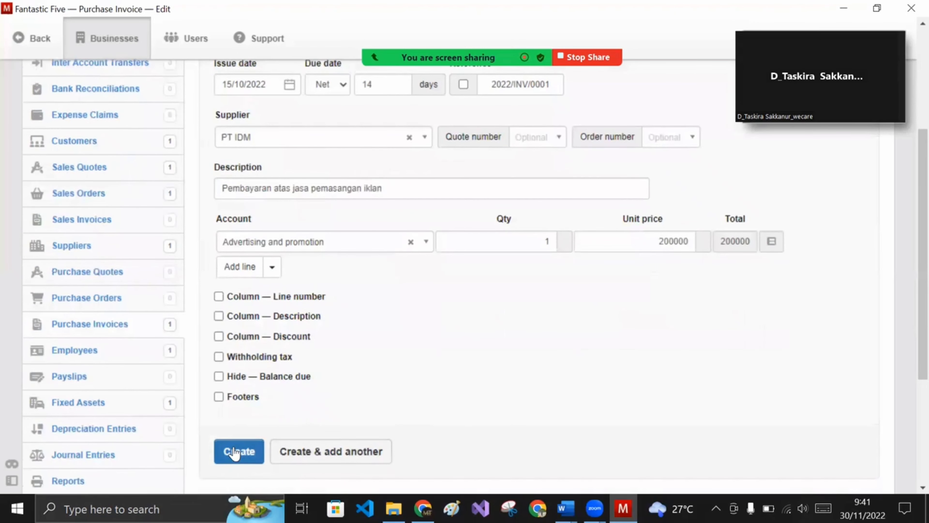
click(234, 452)
scroll(393, 400, down, 5)
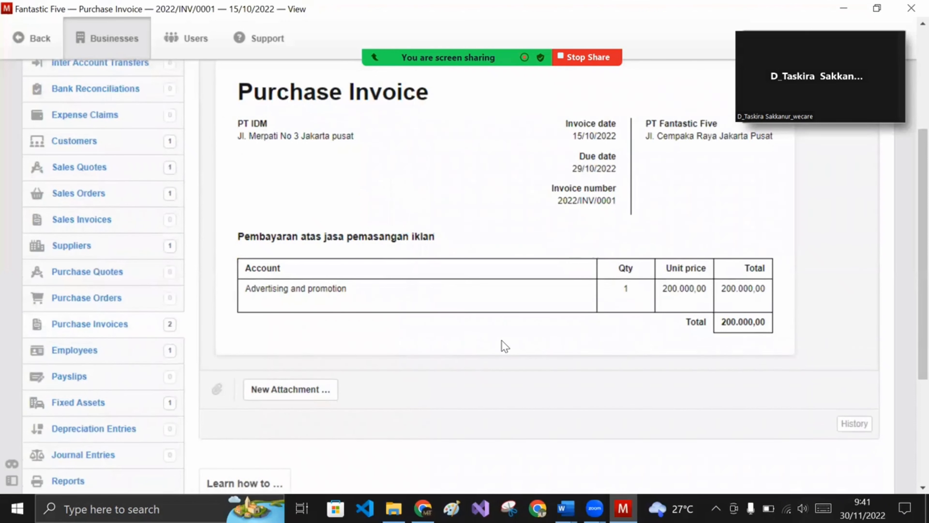
scroll(508, 339, up, 5)
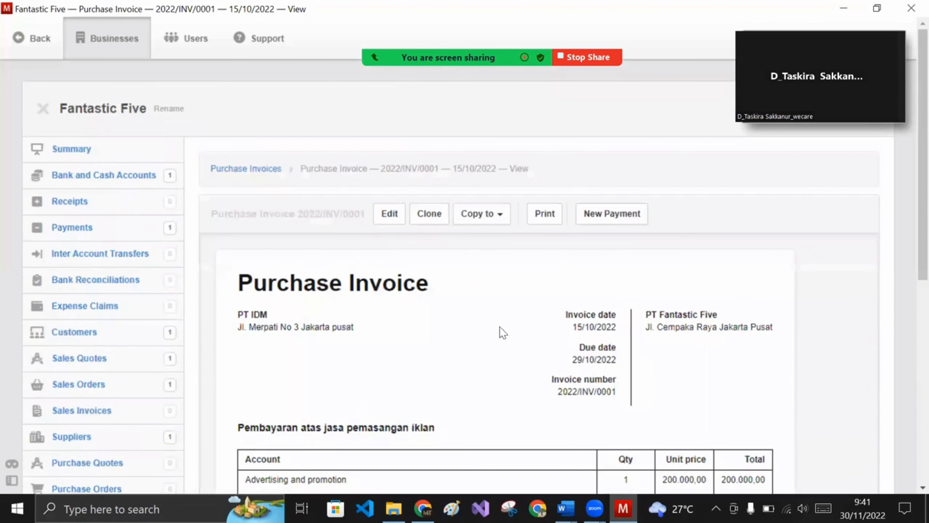
scroll(437, 307, down, 3)
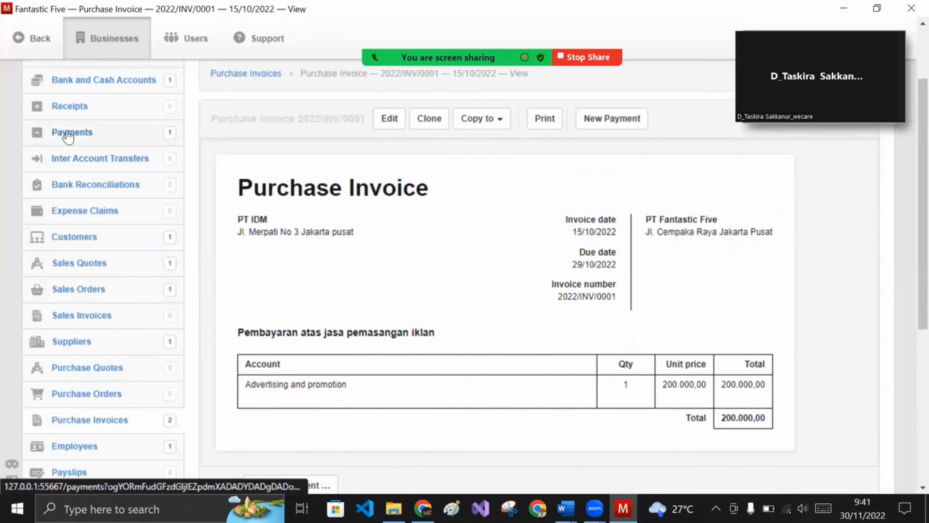
- Create a new payment dated 15 October 2022, paid from BANK BCA
click(68, 137)
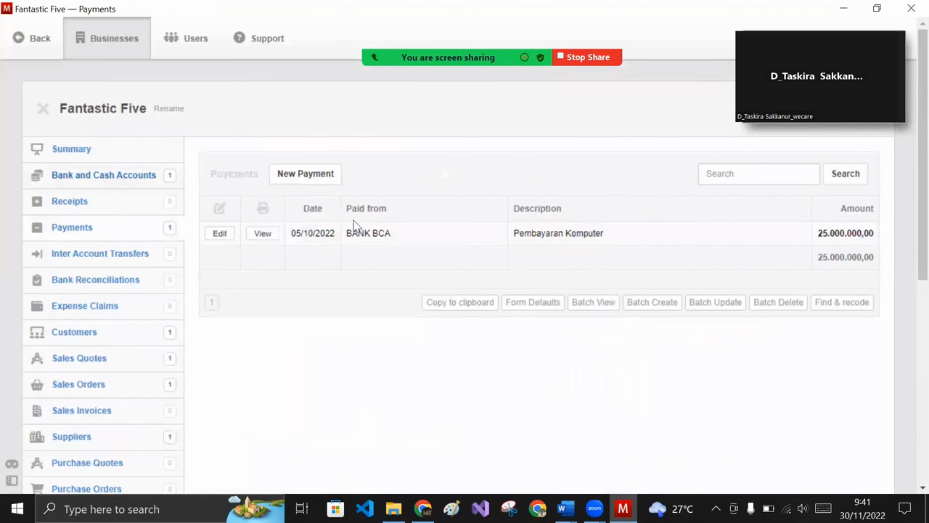
click(320, 180)
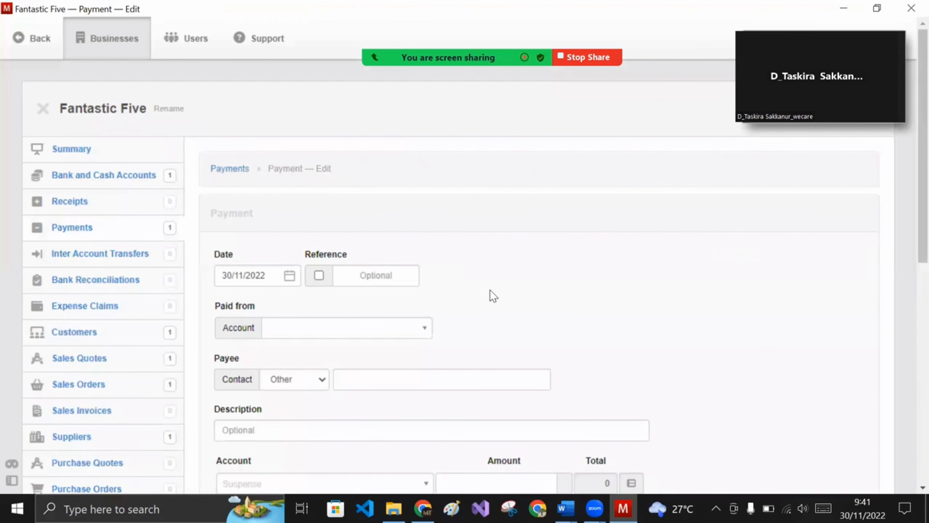
scroll(493, 295, down, 2)
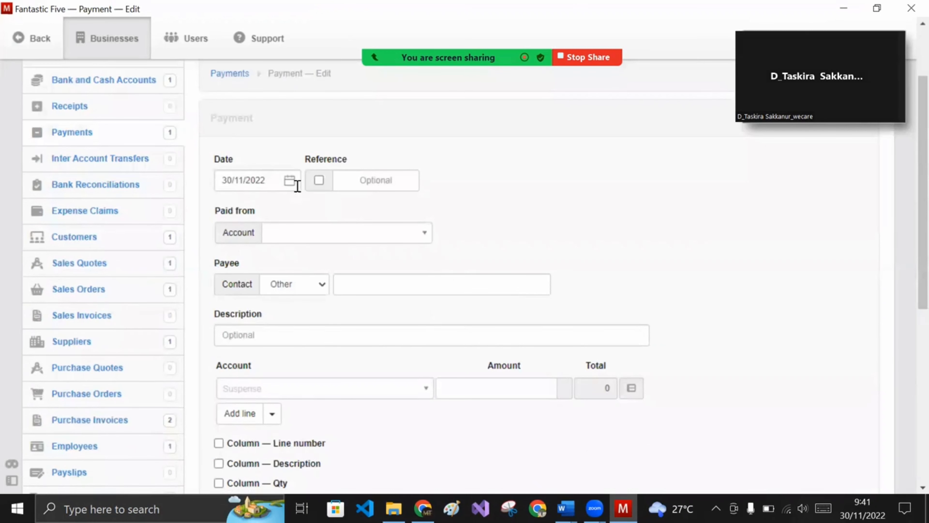
click(289, 181)
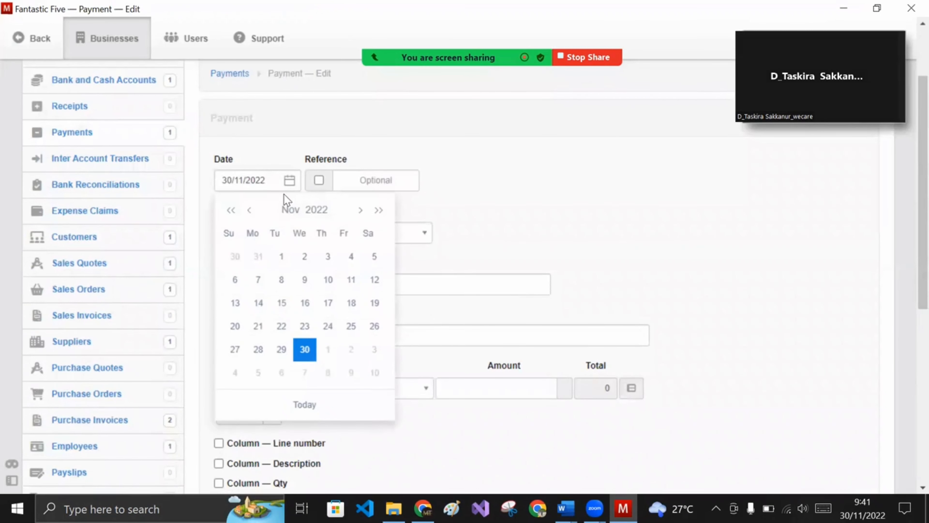
click(248, 210)
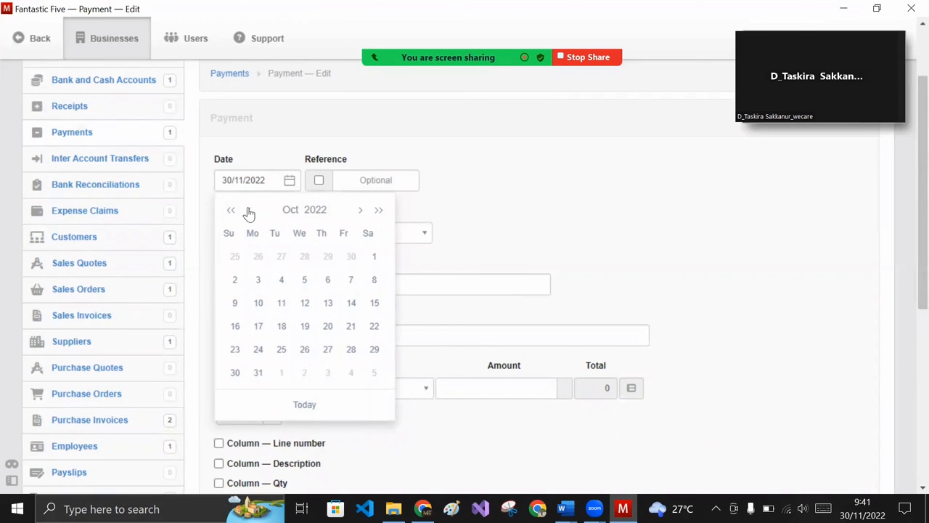
click(376, 305)
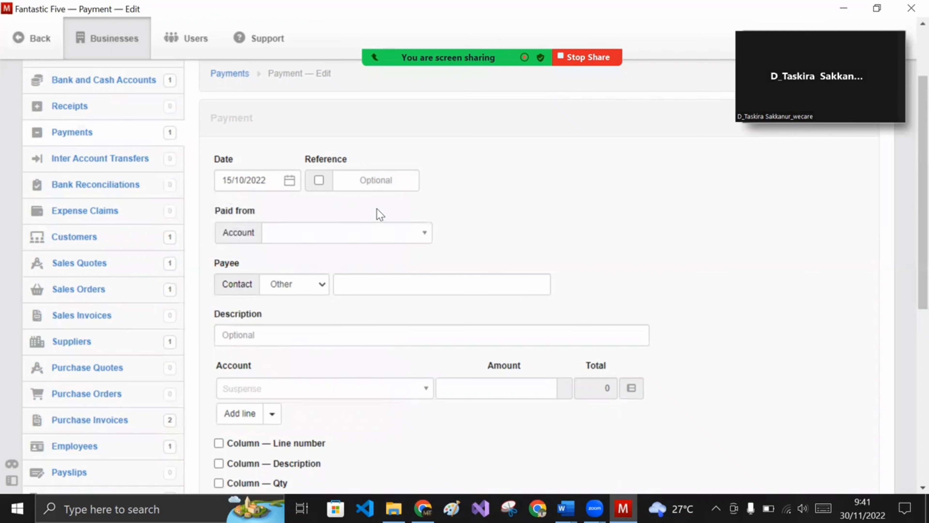
click(378, 234)
click(405, 273)
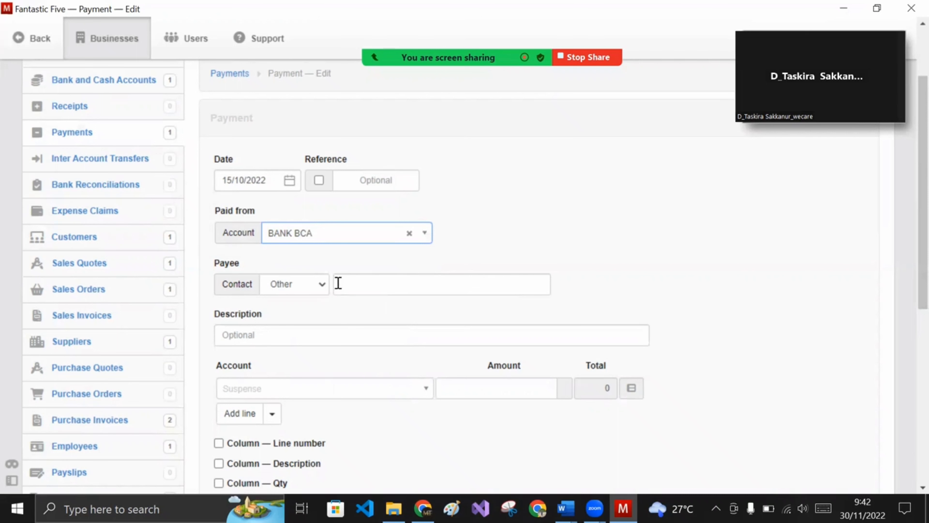
- Enter 'Pembayaran jasa pemasangan iklan' as the payment description
click(327, 330)
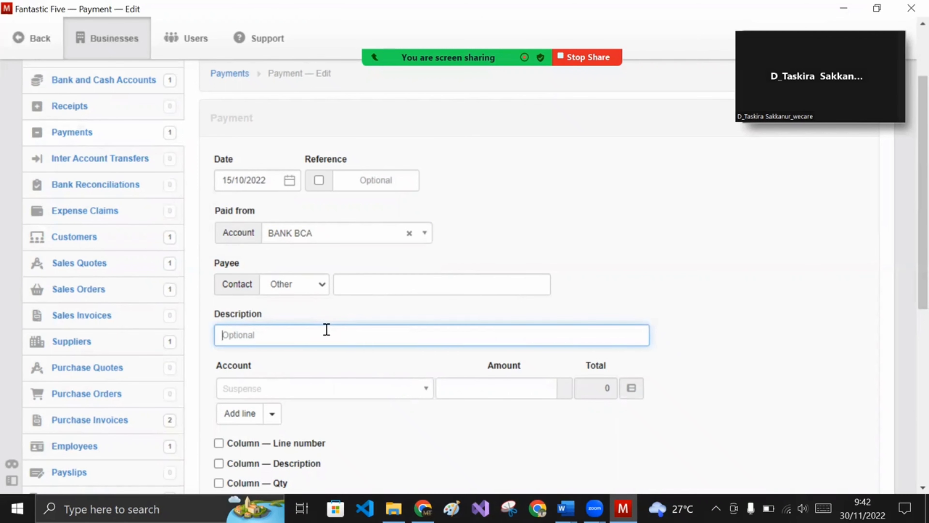
text(Pembayaran jasa pemasangan iklan)
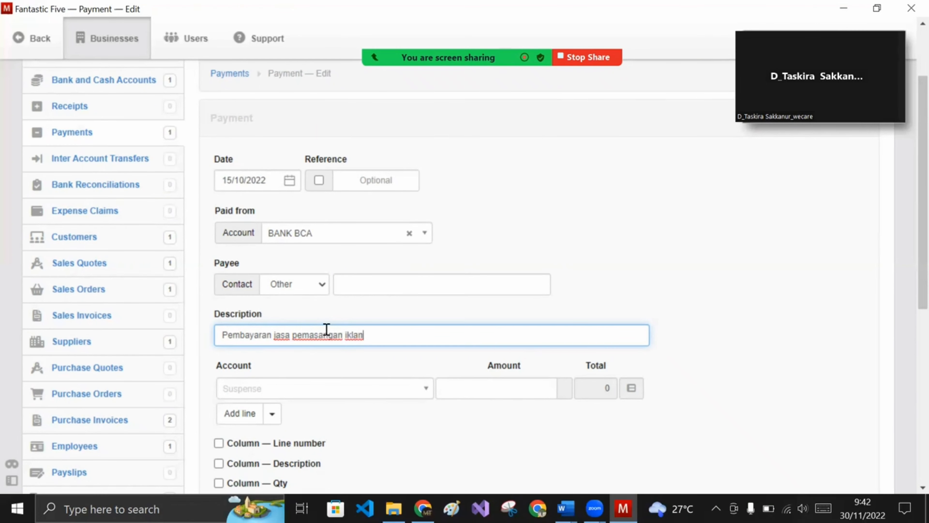
scroll(408, 307, down, 5)
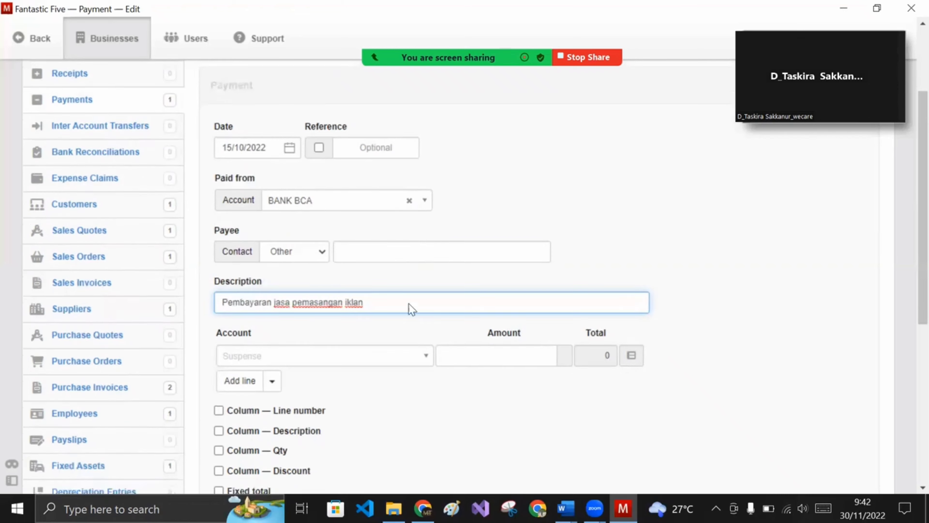
click(403, 203)
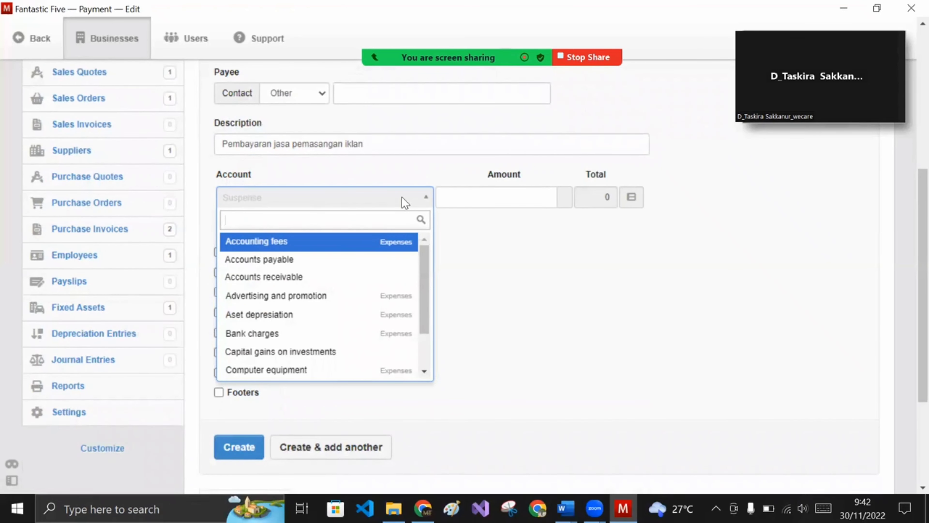
- Charge the line to Accounts payable for supplier PT IDM, invoice 2022/INV/0001
click(310, 260)
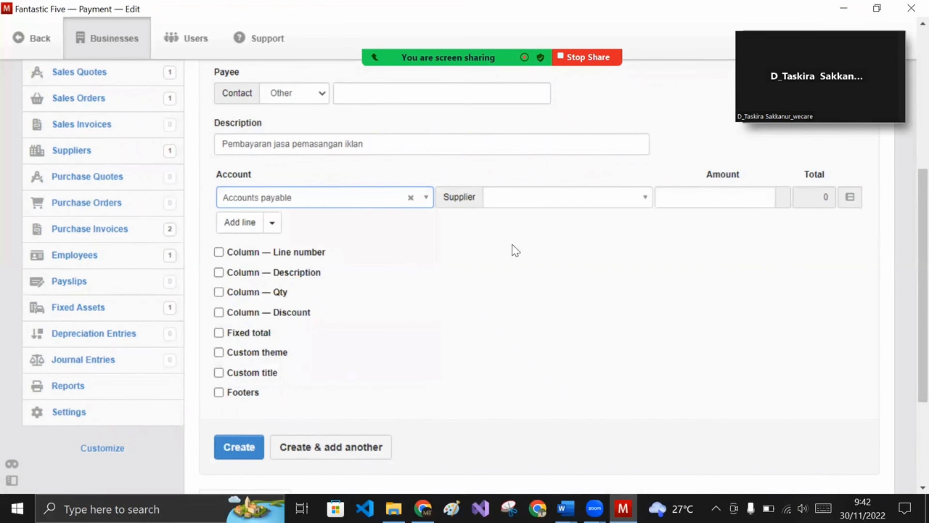
scroll(555, 230, up, 3)
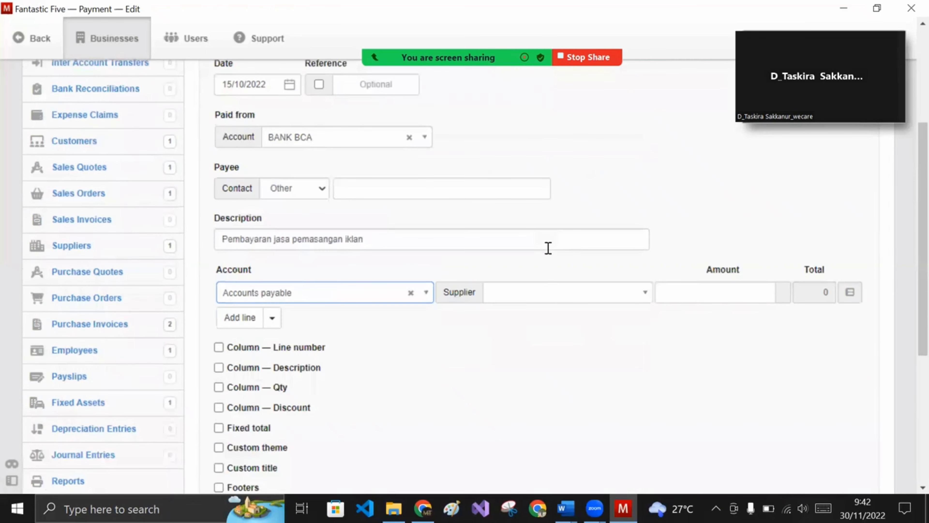
click(556, 292)
click(590, 331)
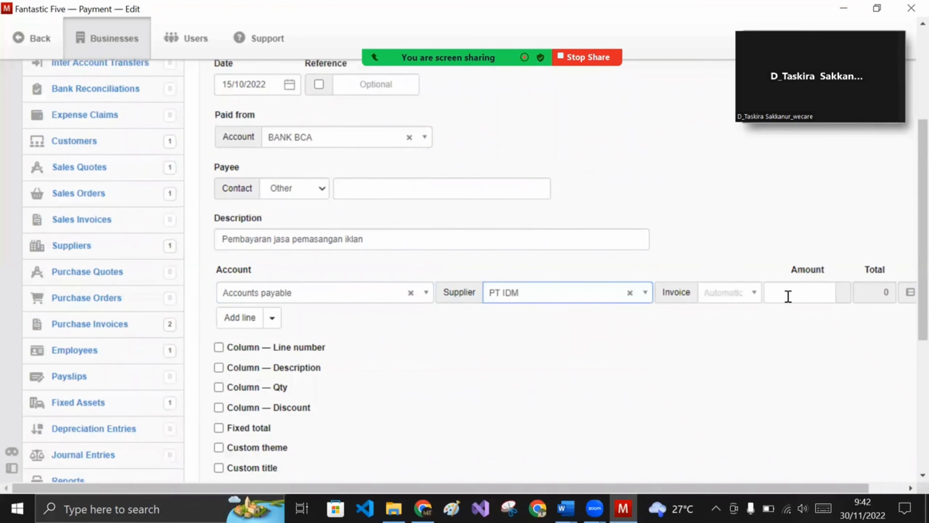
click(753, 293)
click(790, 313)
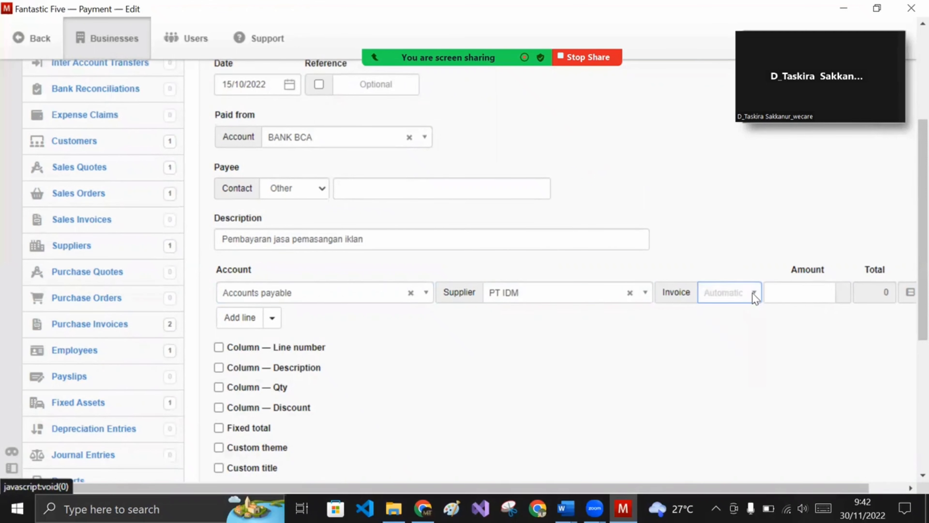
click(753, 296)
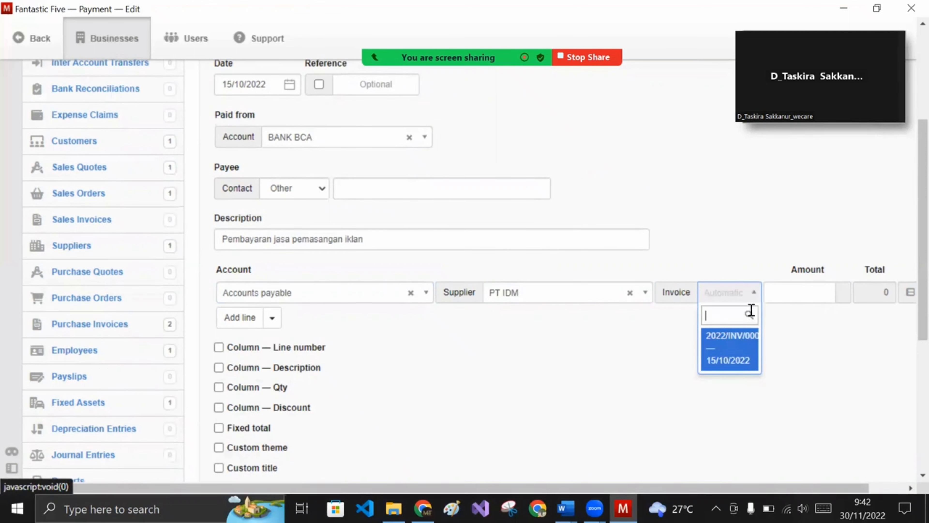
click(742, 351)
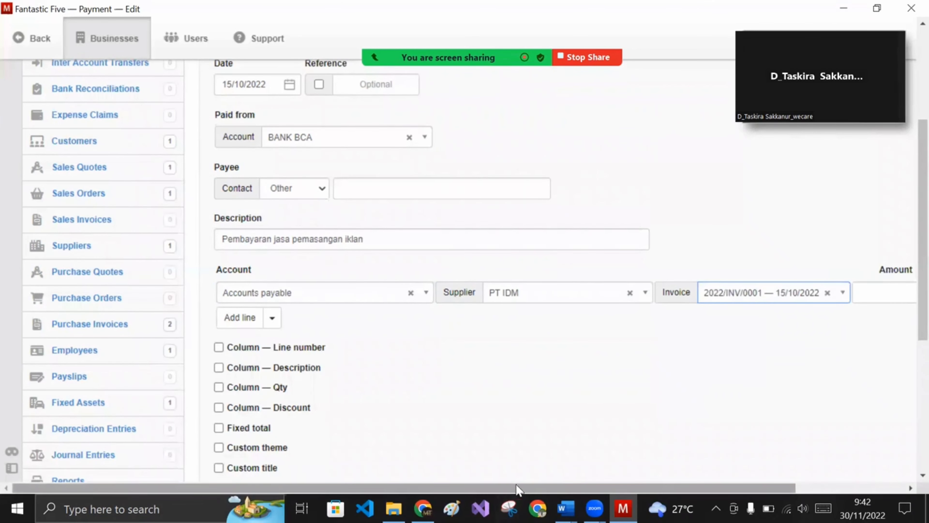
- Set the payment amount to 200000 and save the payment
drag(517, 489, 648, 471)
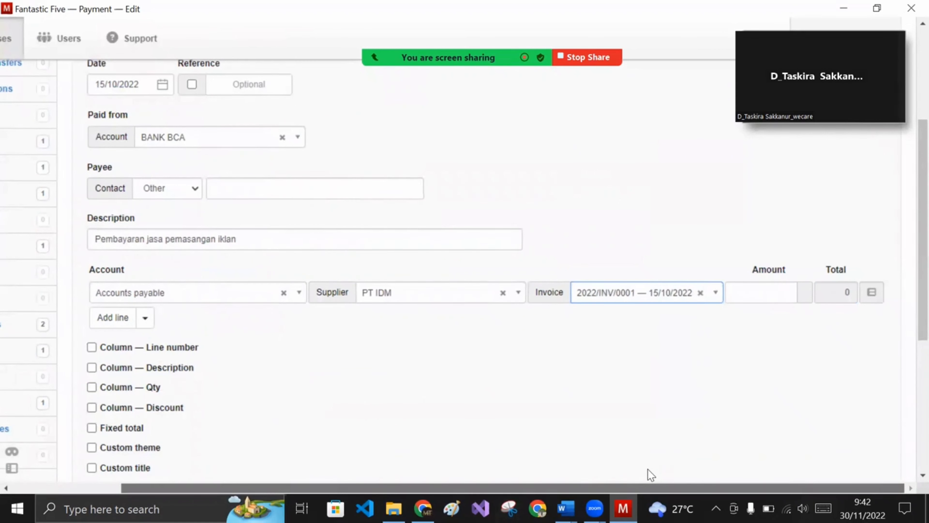
click(739, 291)
text(20)
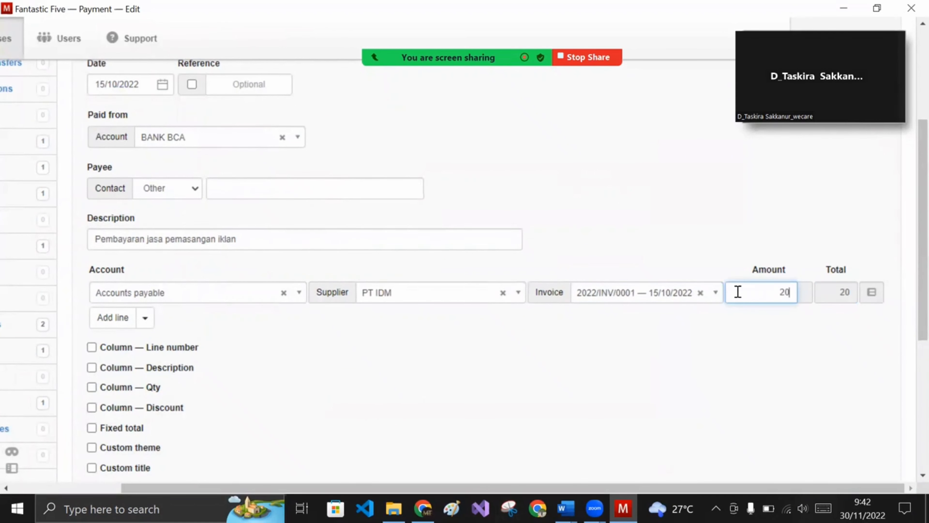
text(0000)
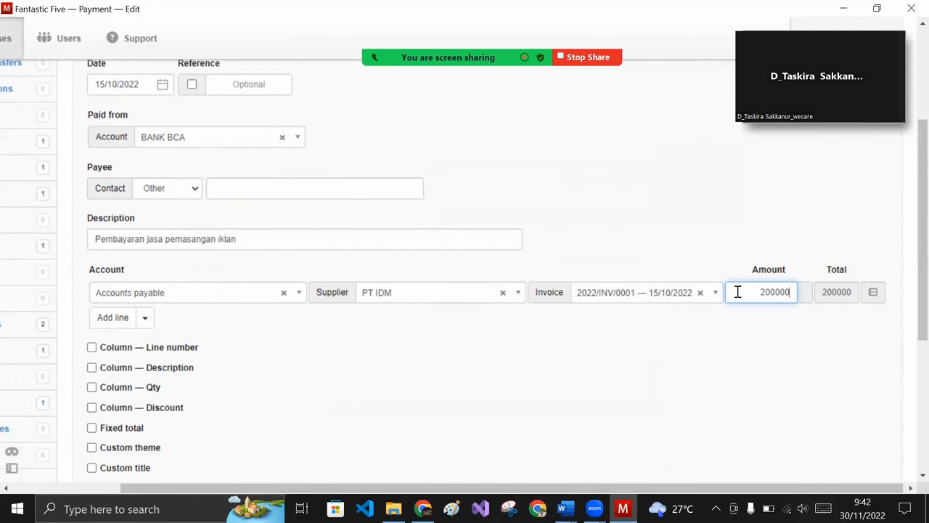
click(289, 402)
scroll(288, 401, down, 3)
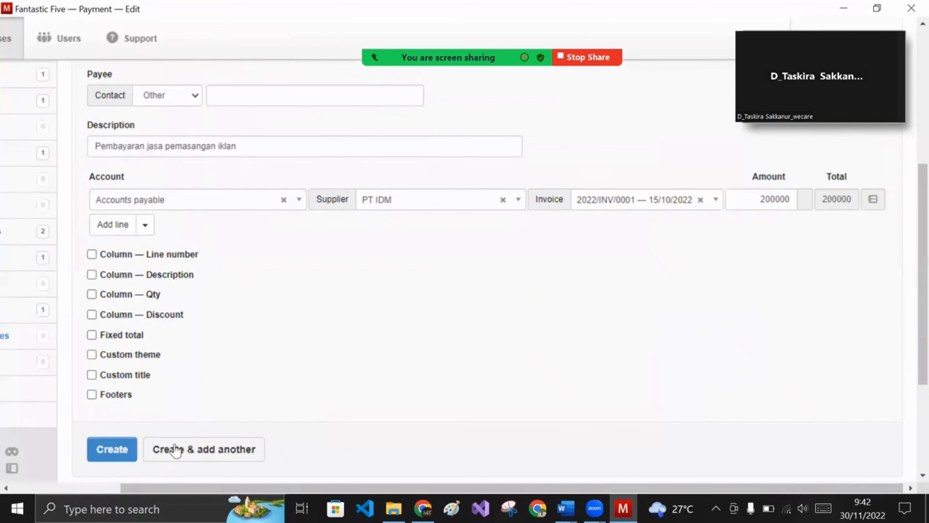
click(112, 449)
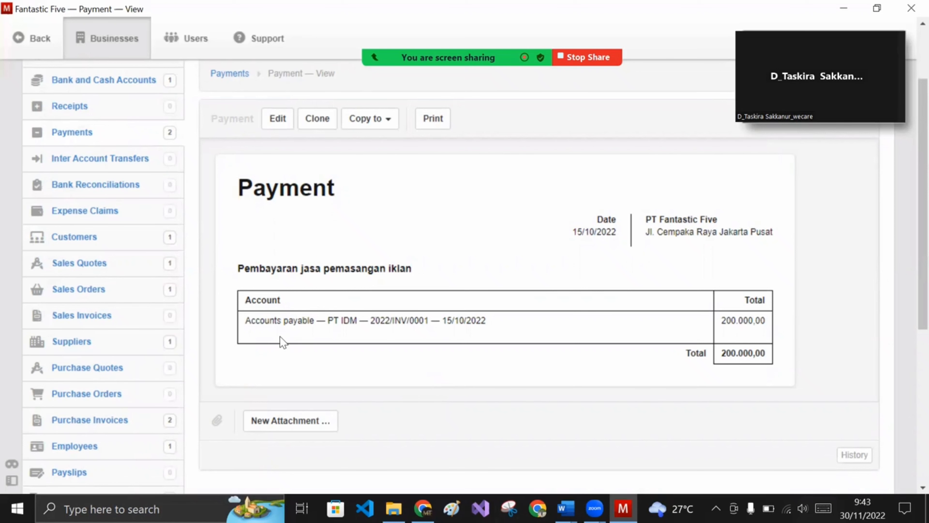
- Go to the Sales Orders list showing PT Jaya abadi's order 20221011
scroll(280, 336, up, 3)
scroll(138, 282, down, 3)
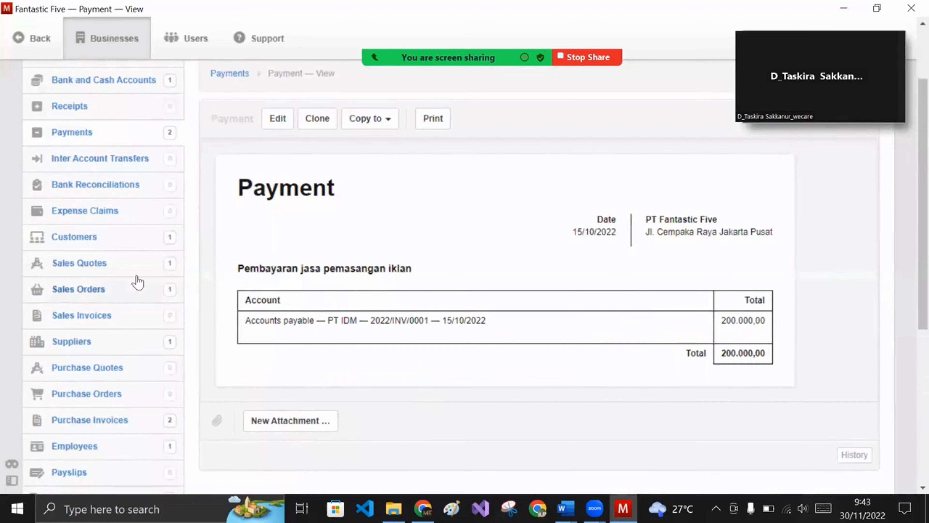
click(92, 292)
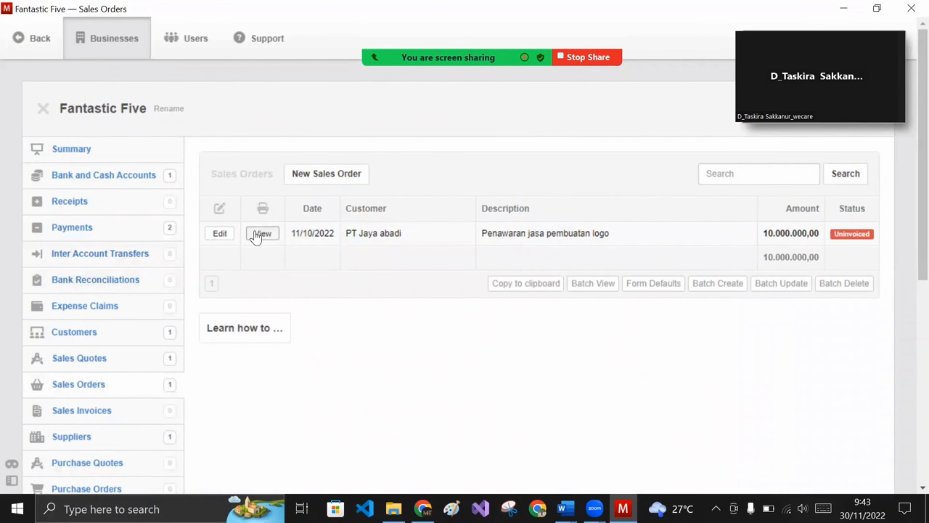
- Copy sales order 20221011 into a new sales invoice for PT Jaya abadi
click(262, 233)
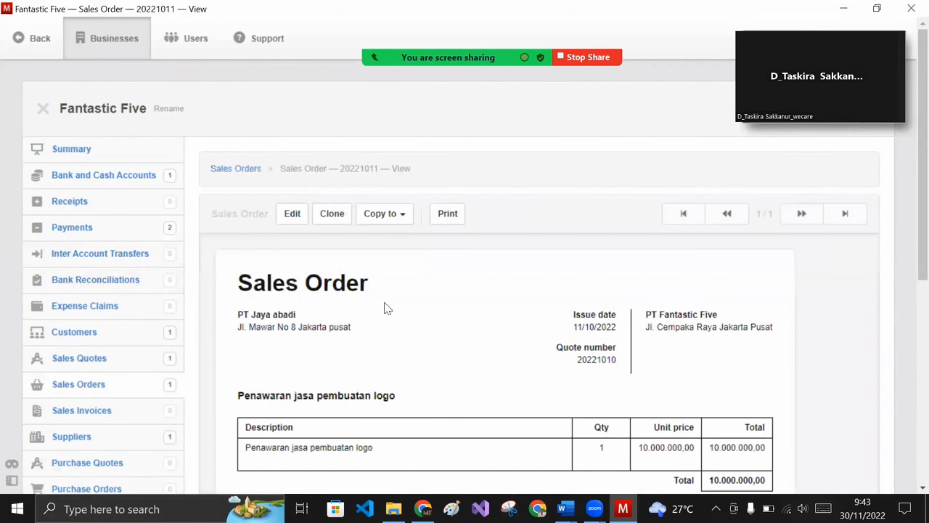
scroll(425, 313, down, 3)
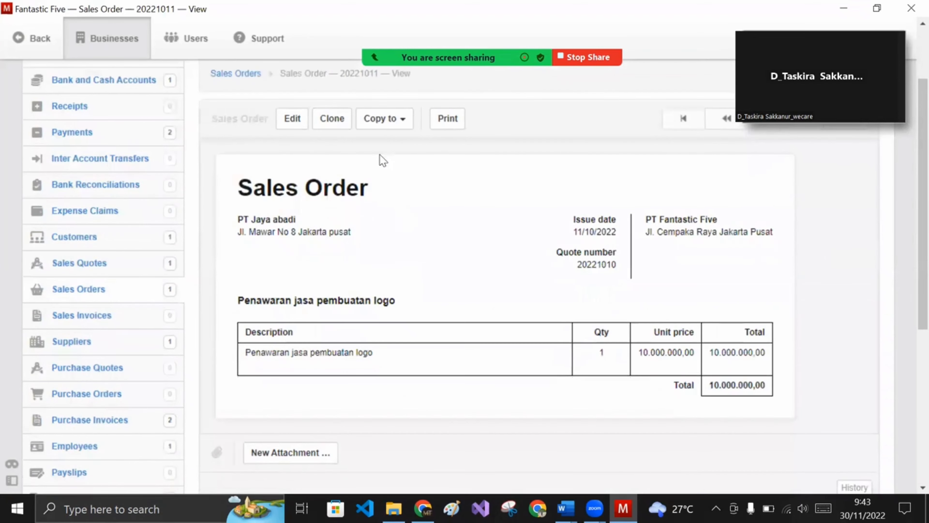
click(380, 119)
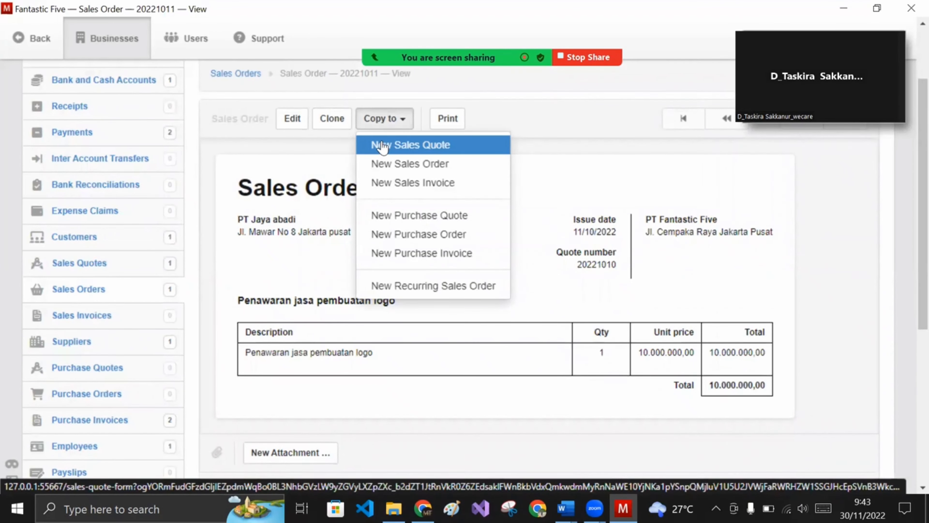
click(400, 183)
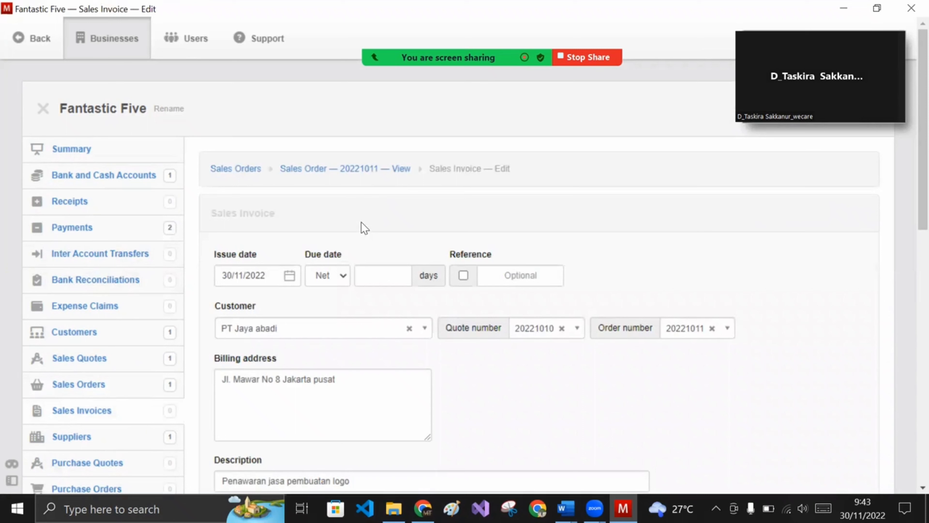
- Date the sales invoice 24 October 2022 with a net 14-day due term
click(290, 275)
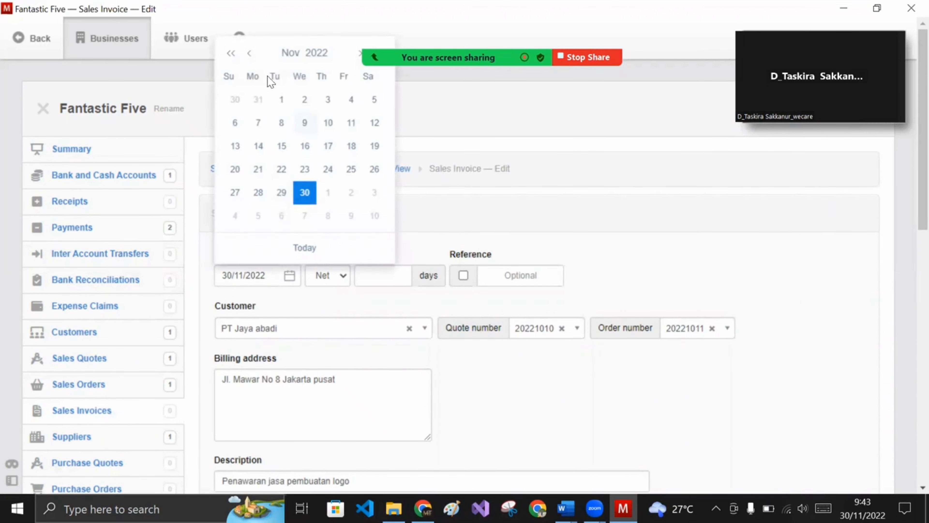
click(250, 53)
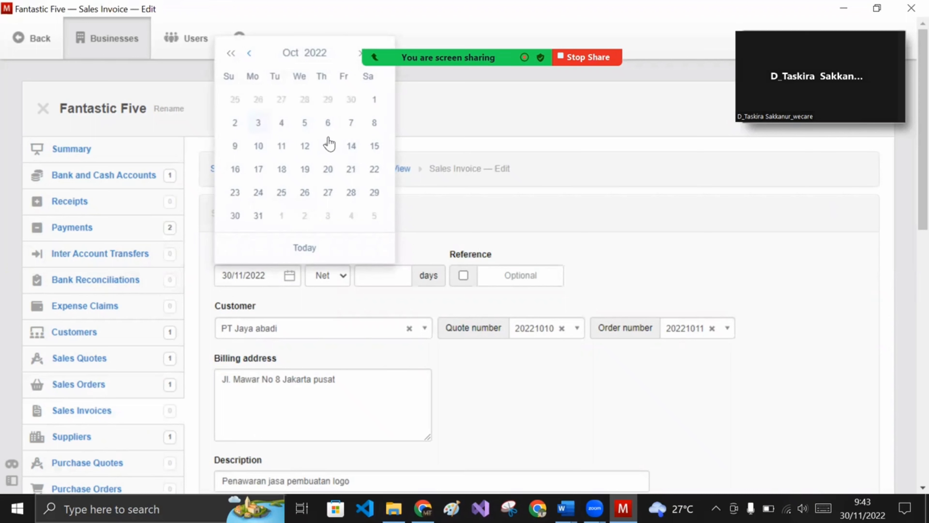
click(260, 195)
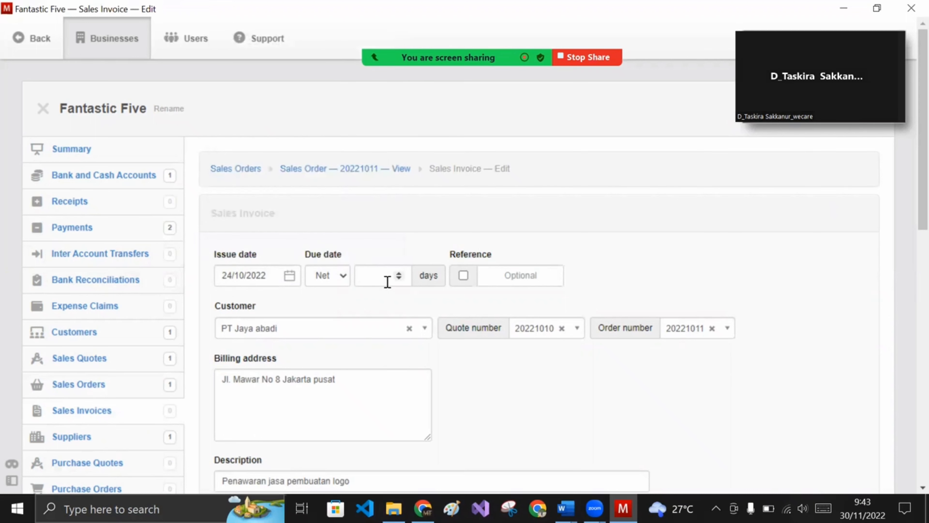
click(379, 271)
text(14)
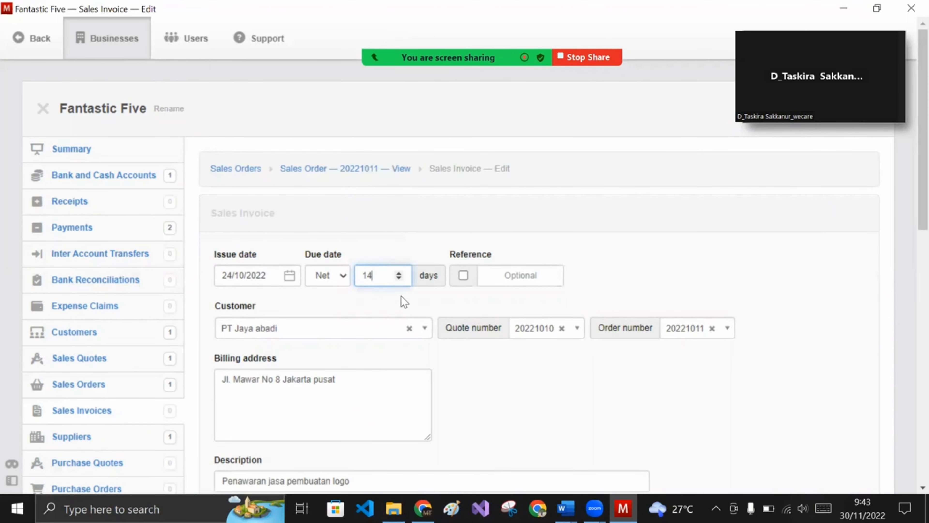
click(493, 305)
scroll(495, 309, down, 3)
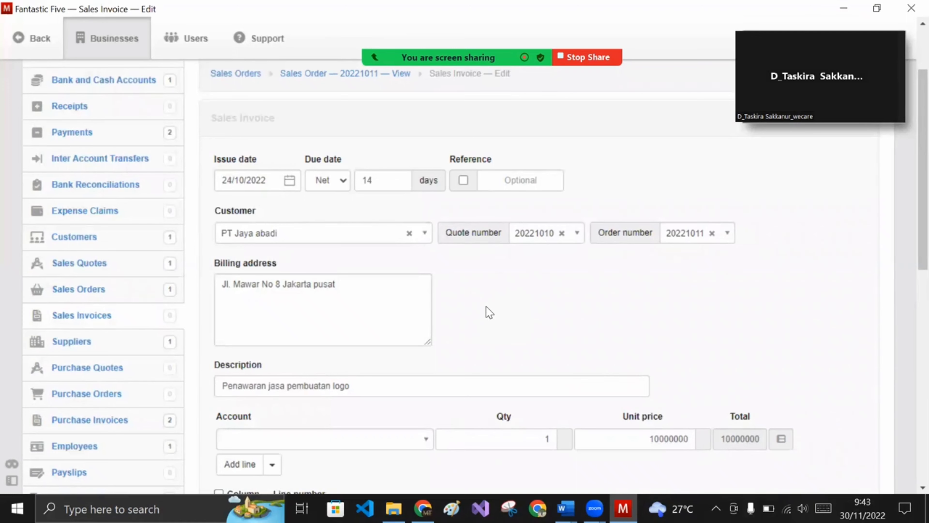
scroll(494, 293, down, 3)
- Charge the 10,000,000 invoice line to the Sales account and create the 24/10/2022 invoice
click(375, 352)
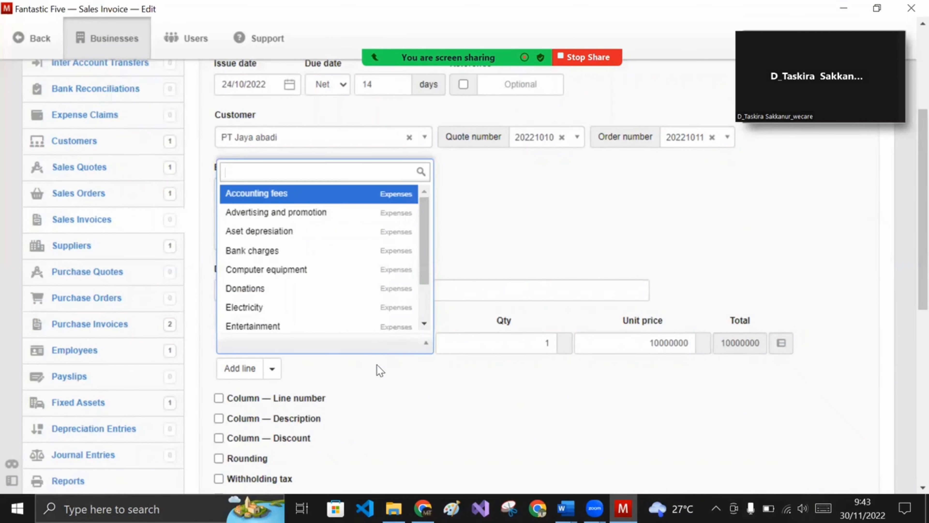
click(379, 395)
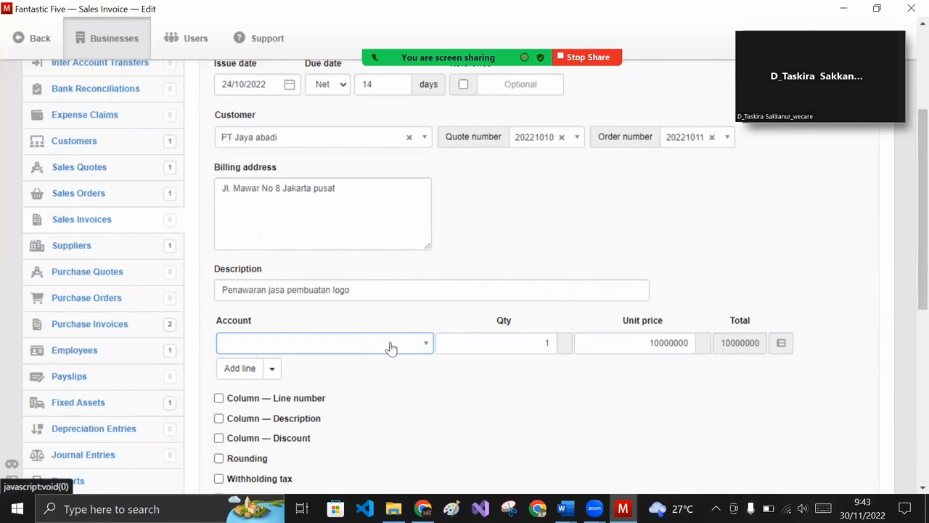
click(411, 349)
text(sa)
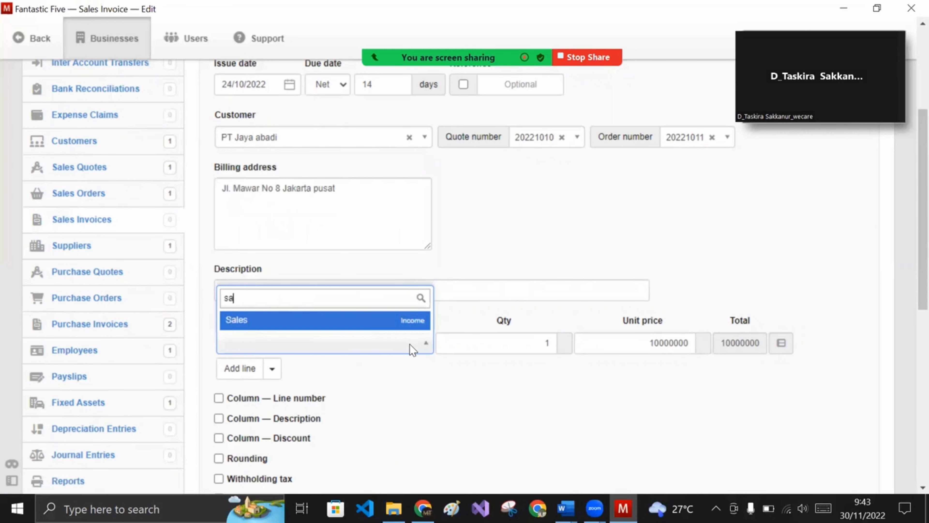
click(384, 320)
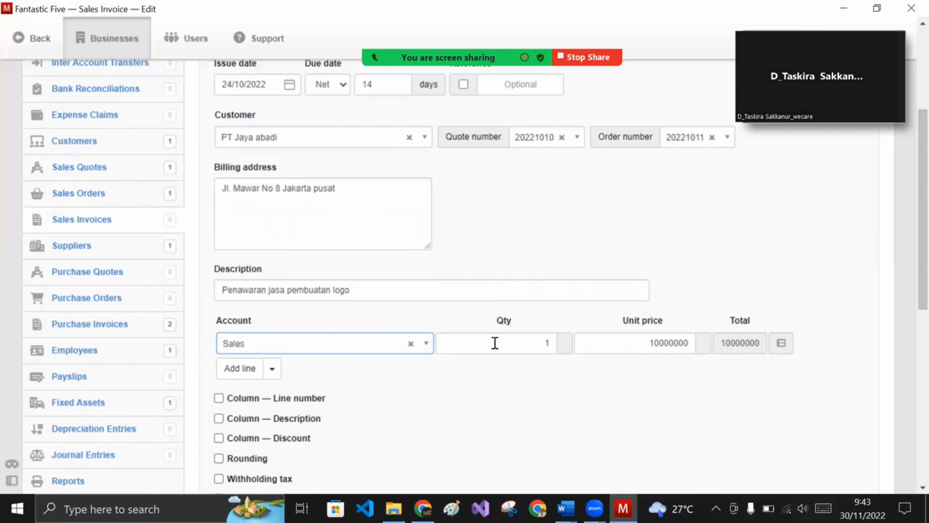
click(533, 393)
scroll(532, 391, down, 5)
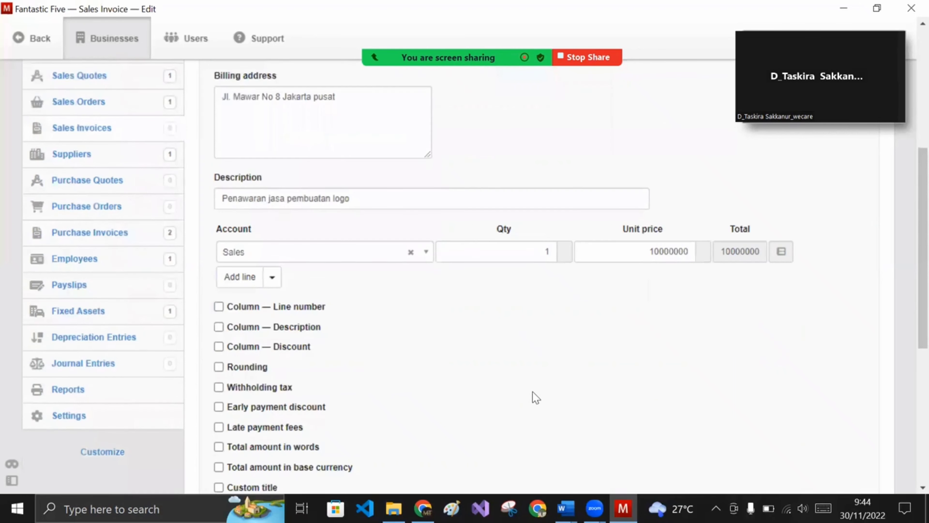
scroll(408, 389, down, 3)
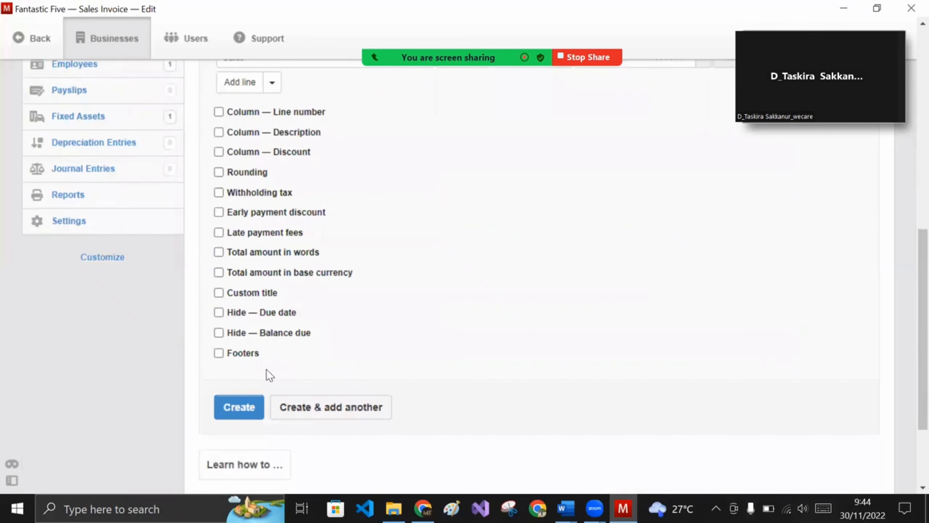
click(236, 408)
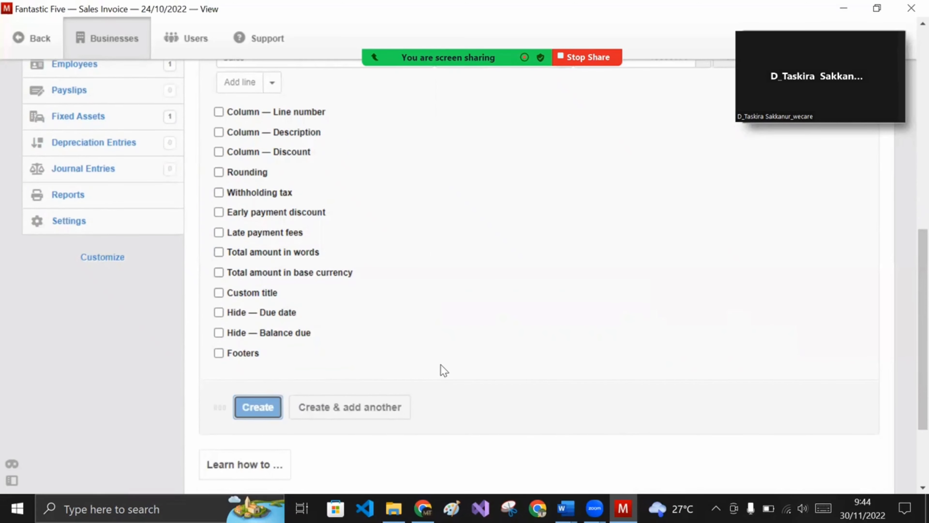
scroll(444, 370, down, 5)
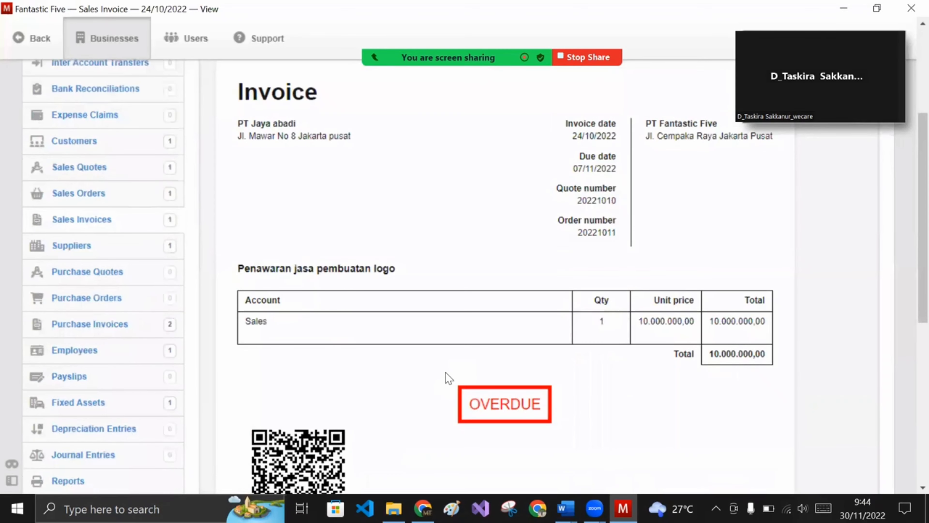
scroll(481, 352, up, 2)
scroll(481, 352, down, 2)
scroll(430, 404, up, 1)
scroll(430, 404, up, 3)
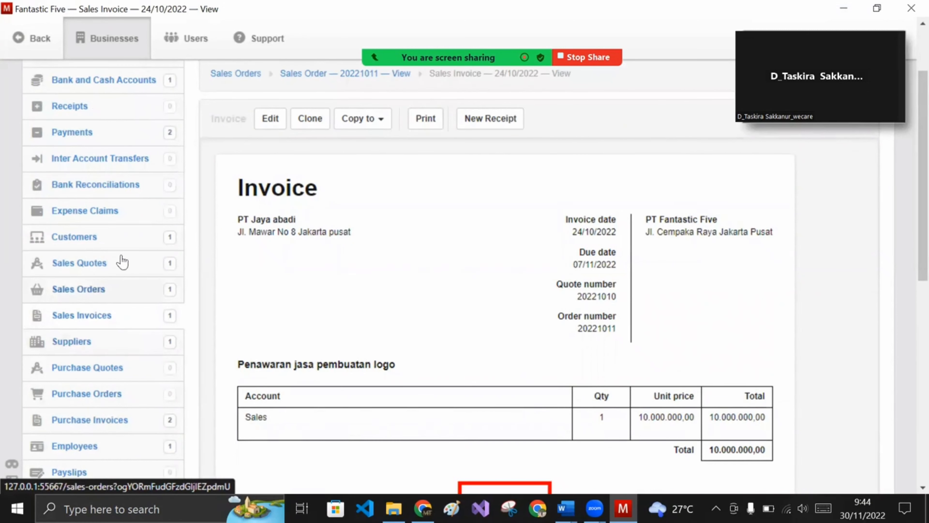
- Start a receipt for the invoice dated 24/10/2022, received into BANK BCA
click(477, 119)
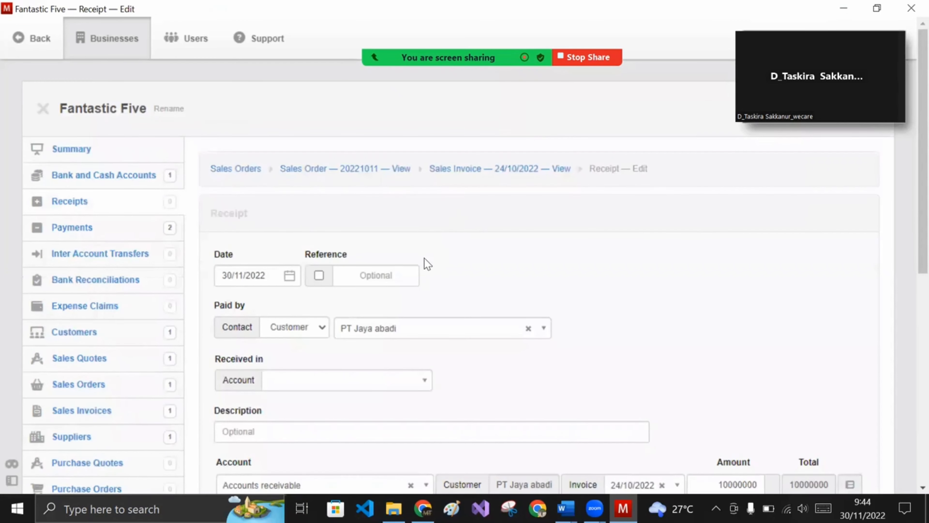
scroll(424, 258, down, 2)
click(284, 188)
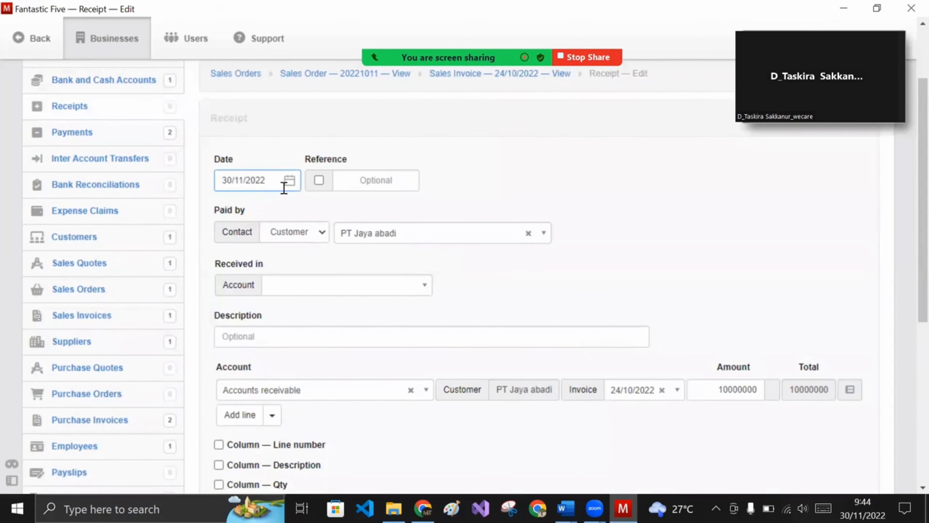
click(289, 180)
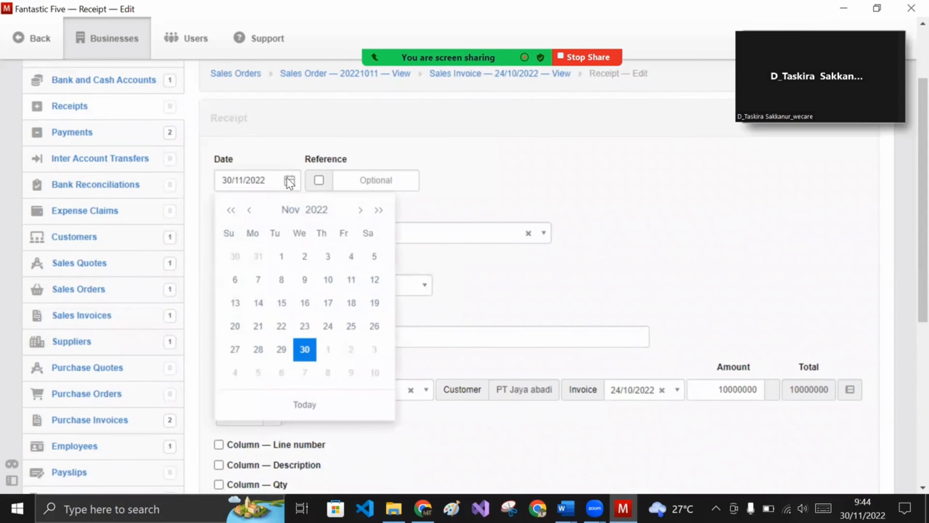
click(248, 210)
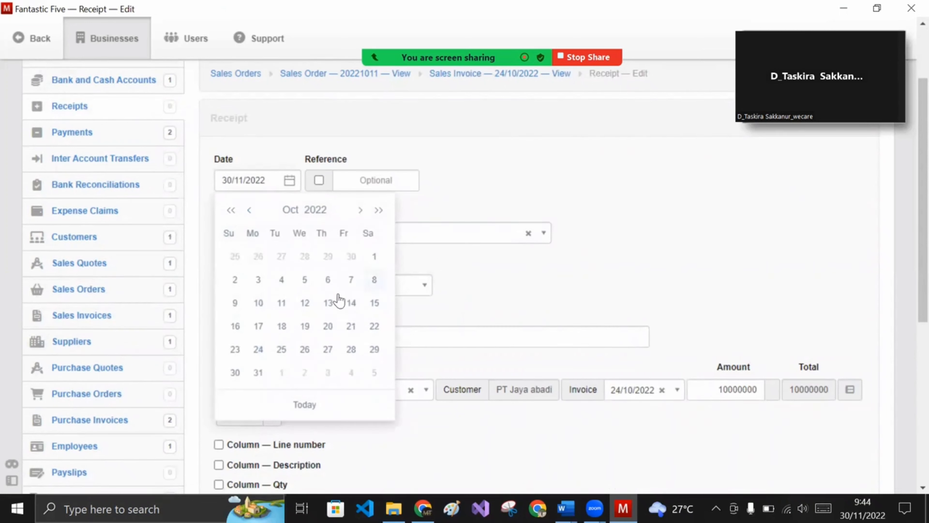
click(263, 348)
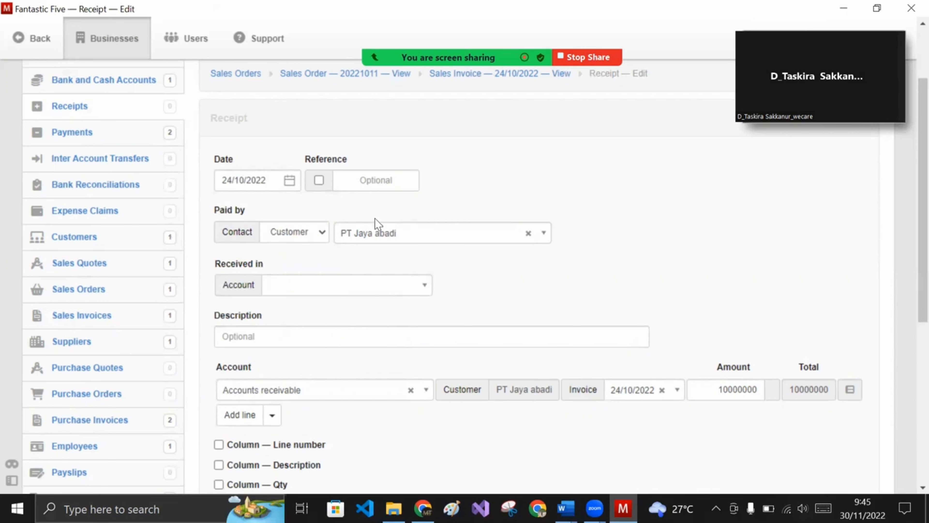
click(305, 288)
click(321, 331)
- Enter the description 'Pembayaran atas jasa pembuatan logo dan PT Jaya abadi'
scroll(388, 300, down, 3)
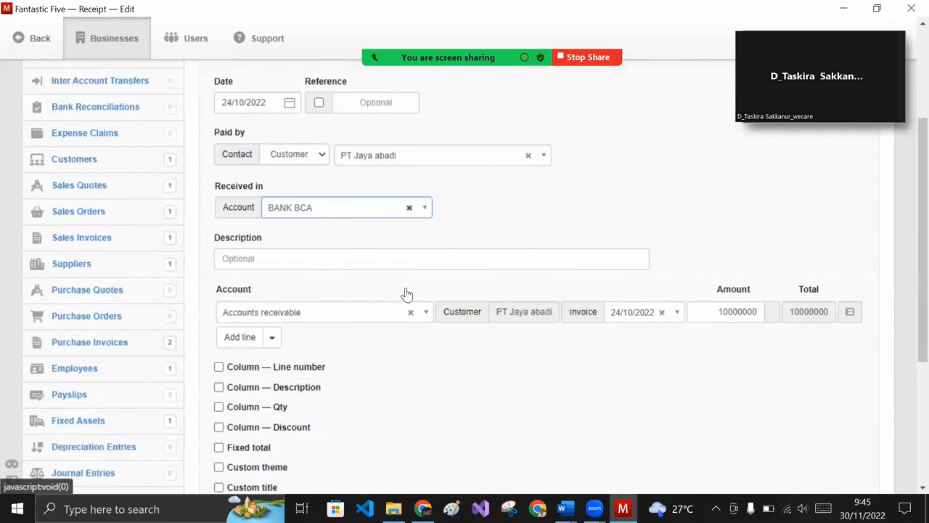
click(393, 244)
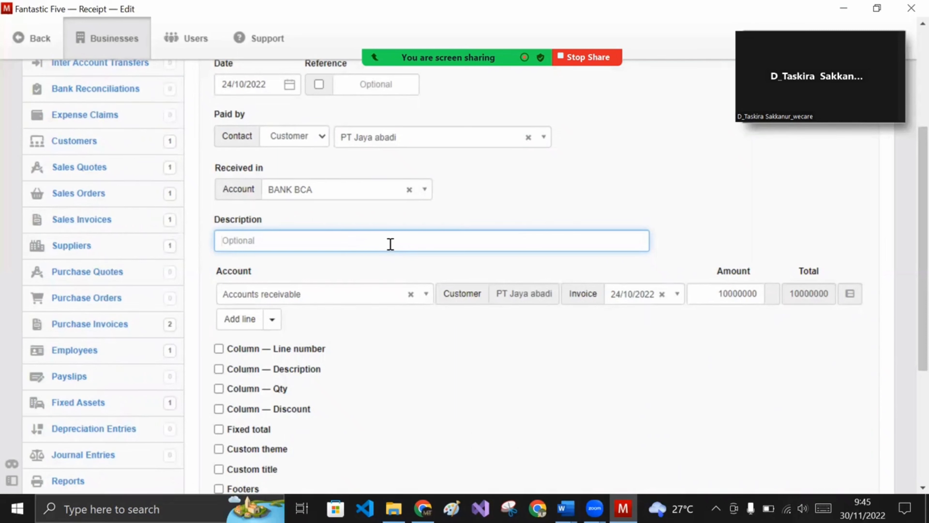
text(Pembayaran atas jasa pembuatan d)
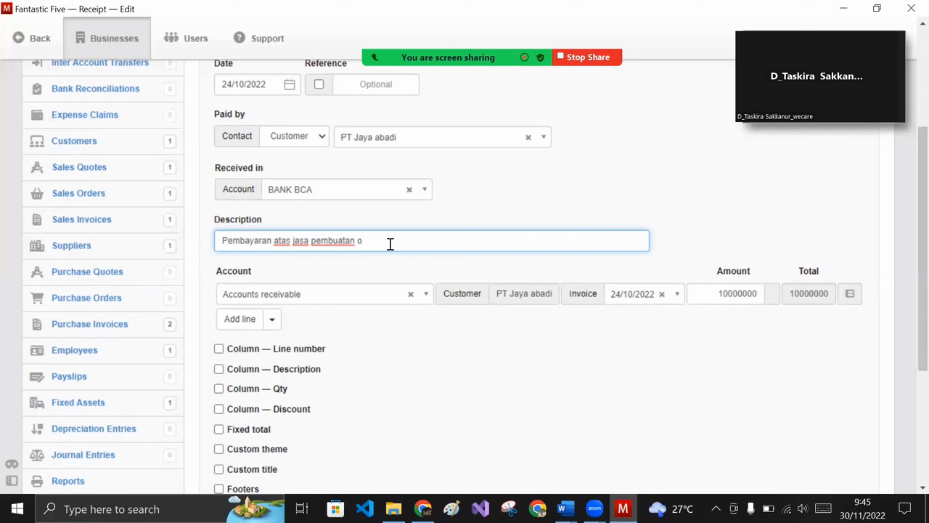
key(BackSpace)
text(logo)
text( dan PT)
text( Jaya a)
text(badi)
scroll(269, 327, down, 5)
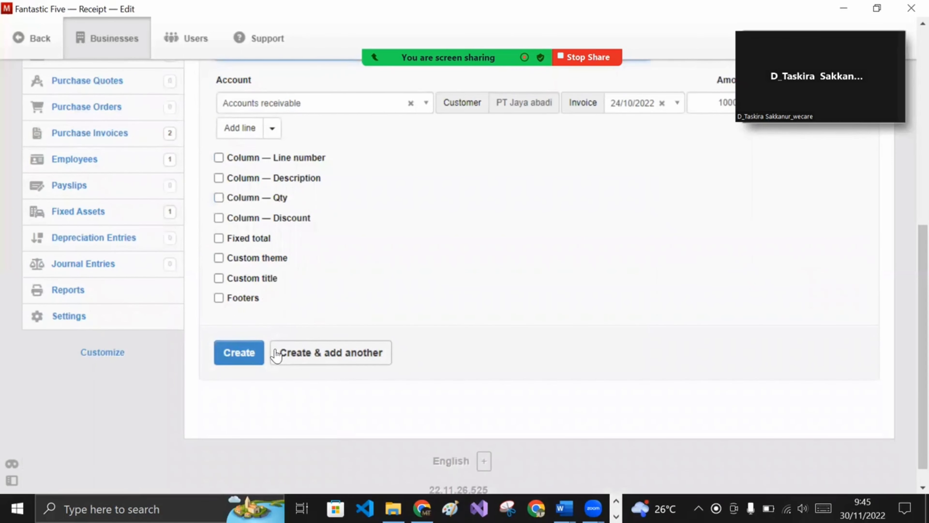
- Save the 10.000.000,00 receipt
click(260, 353)
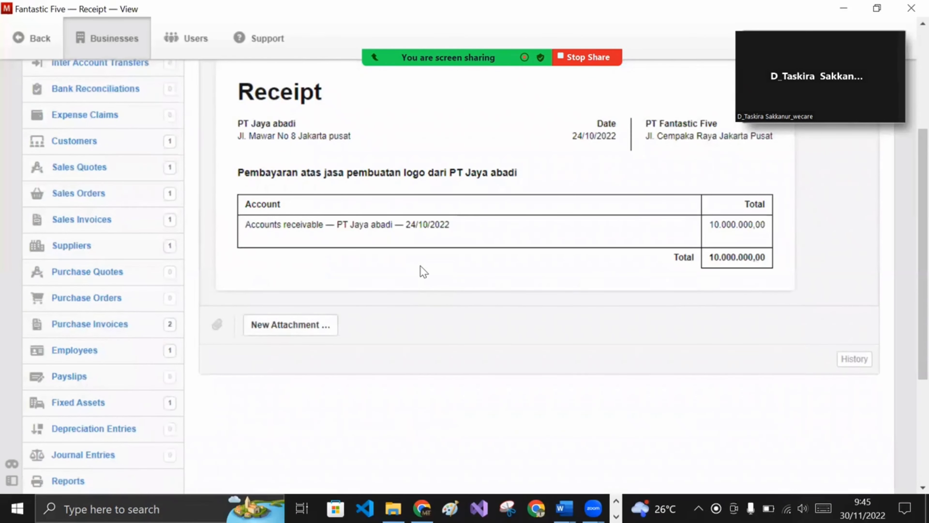
scroll(423, 272, up, 3)
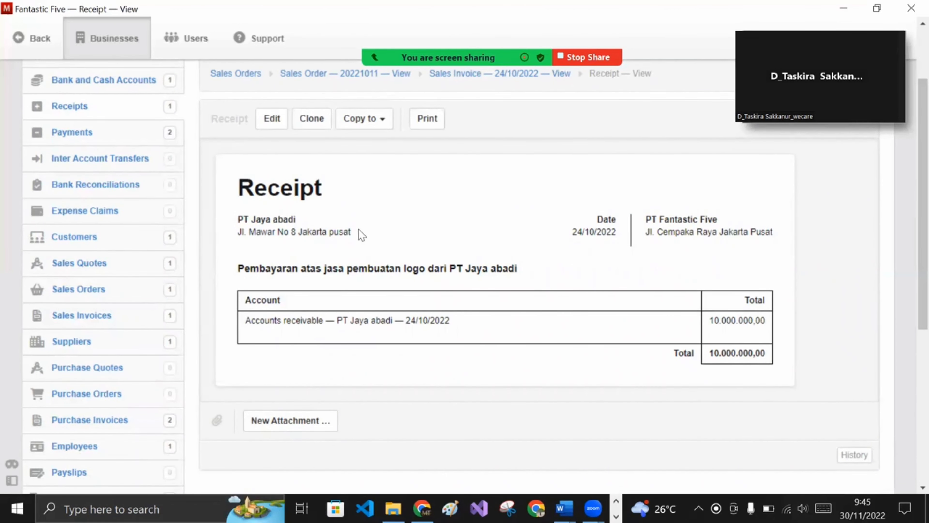
scroll(143, 355, down, 3)
scroll(124, 366, down, 3)
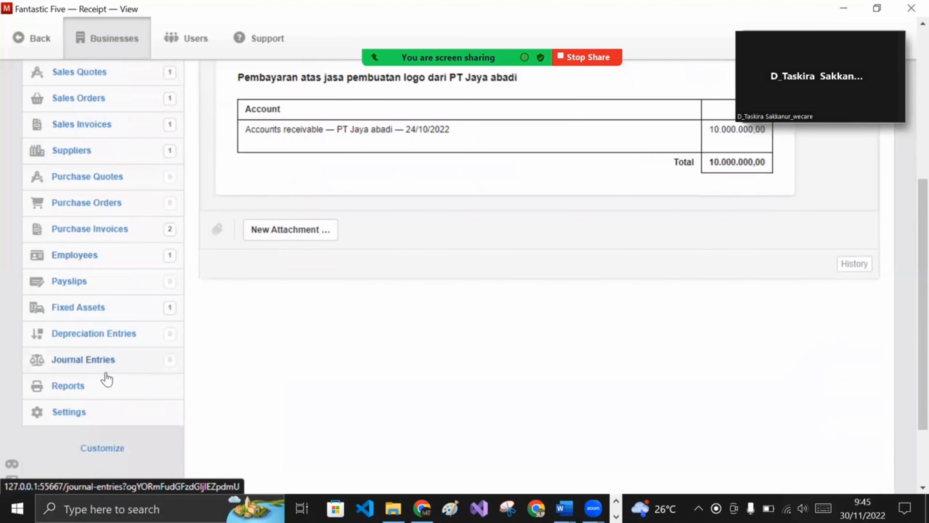
- From Settings > Chart of Accounts, begin a new Profit and Loss Statement account
click(73, 413)
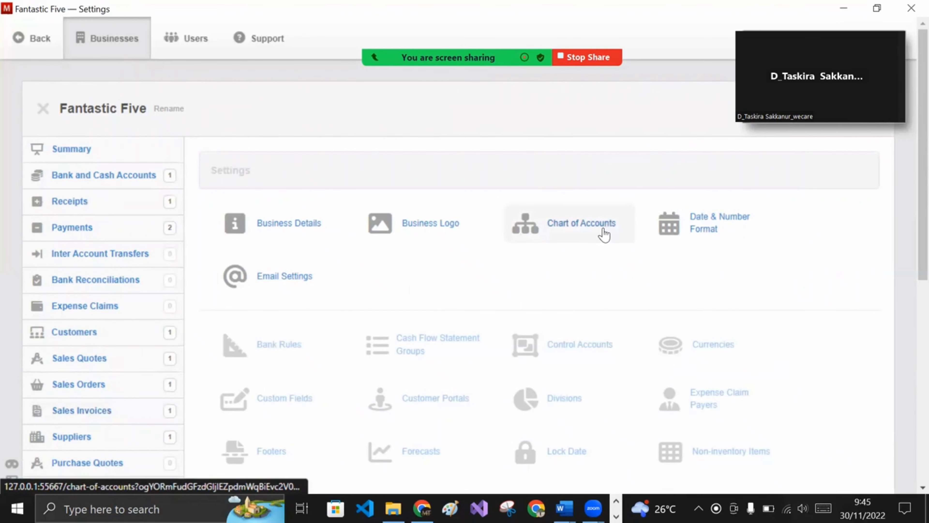
click(605, 234)
scroll(524, 260, down, 3)
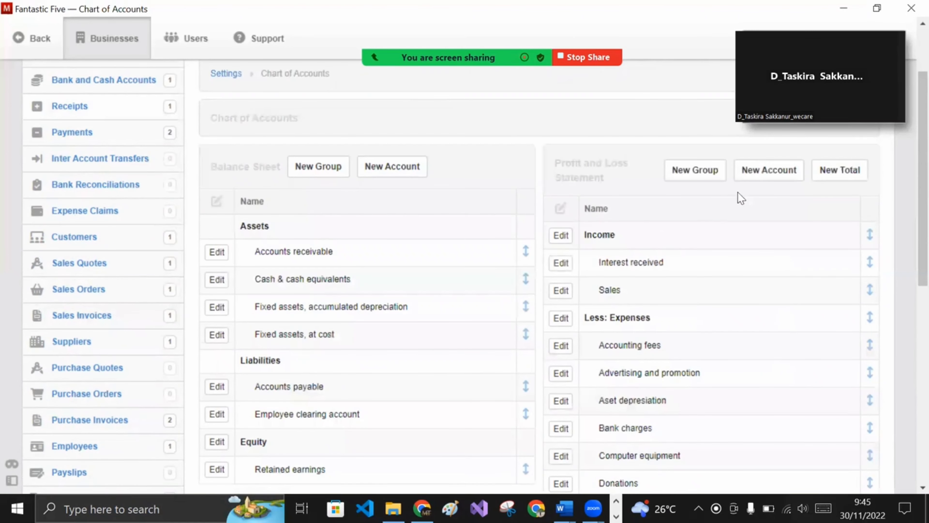
click(770, 175)
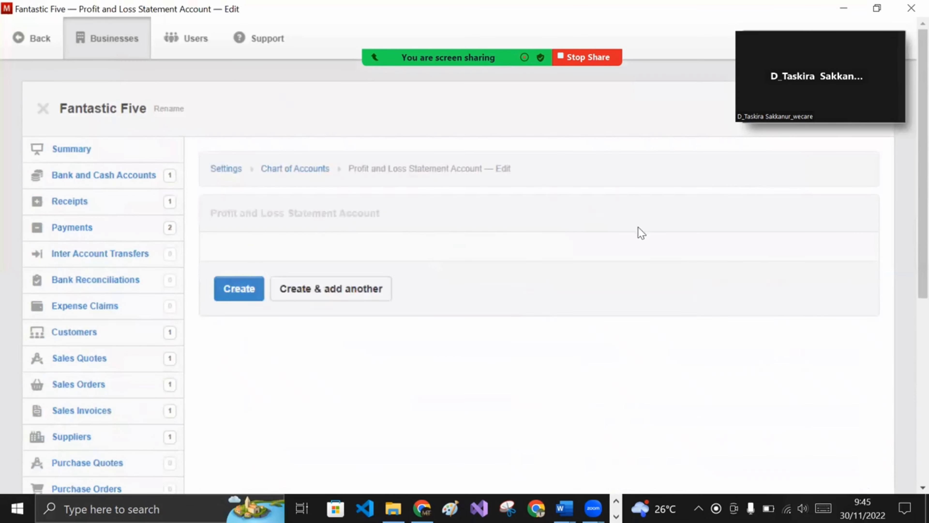
- Create a 'Labor Expense' account in the Expenses group with Operating activities cash flow
click(377, 276)
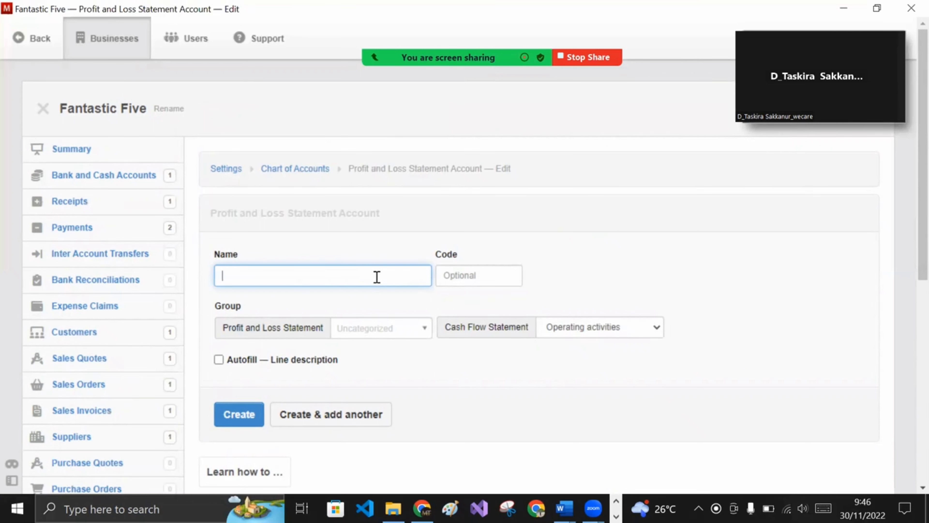
text(4bro)
key(BackSpace)
key(BackSpace)
key(BackSpace)
text(abor Expens)
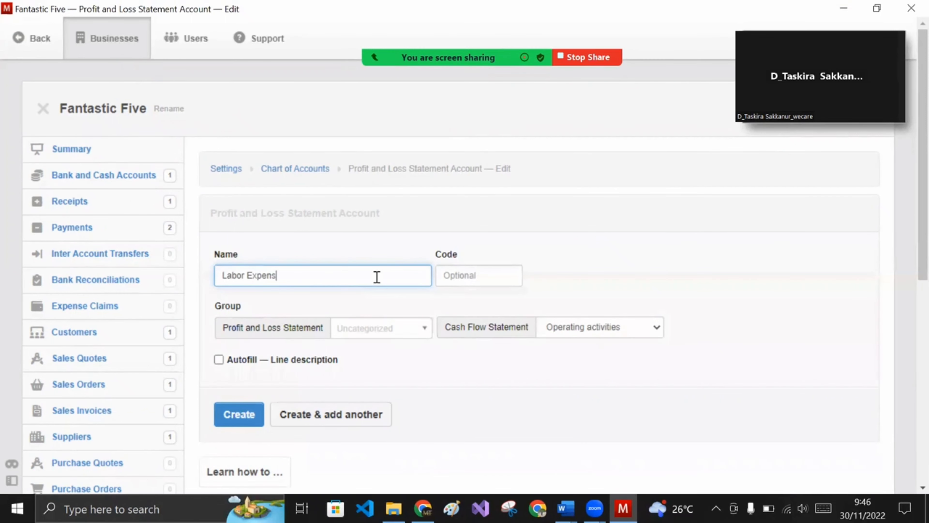
text(e)
click(410, 332)
click(381, 371)
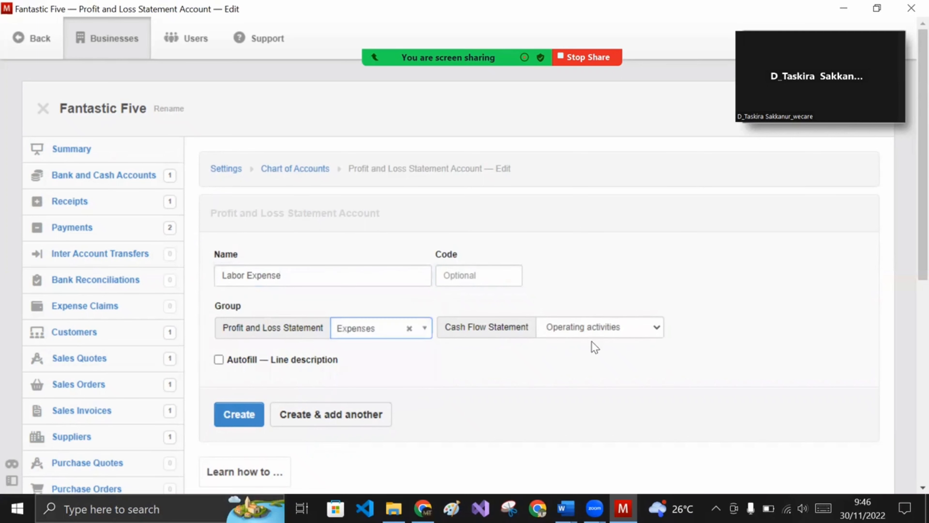
click(635, 329)
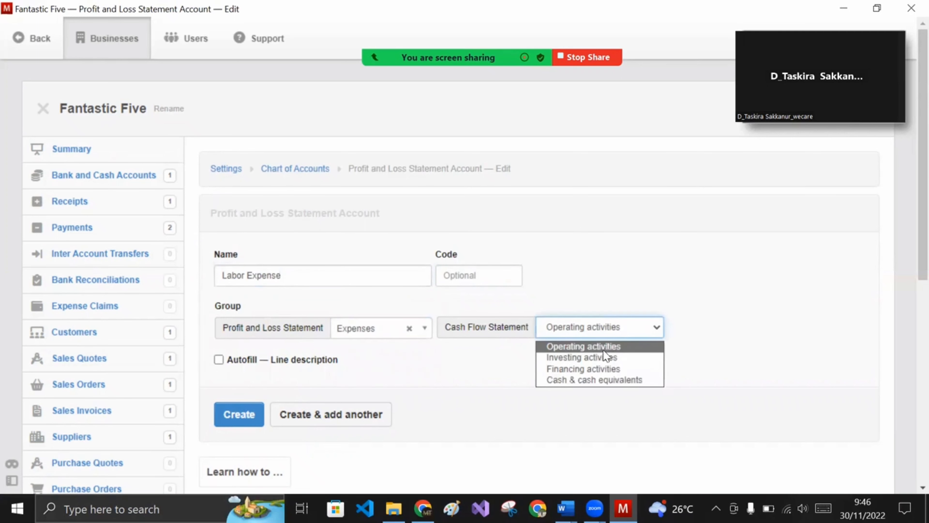
click(537, 370)
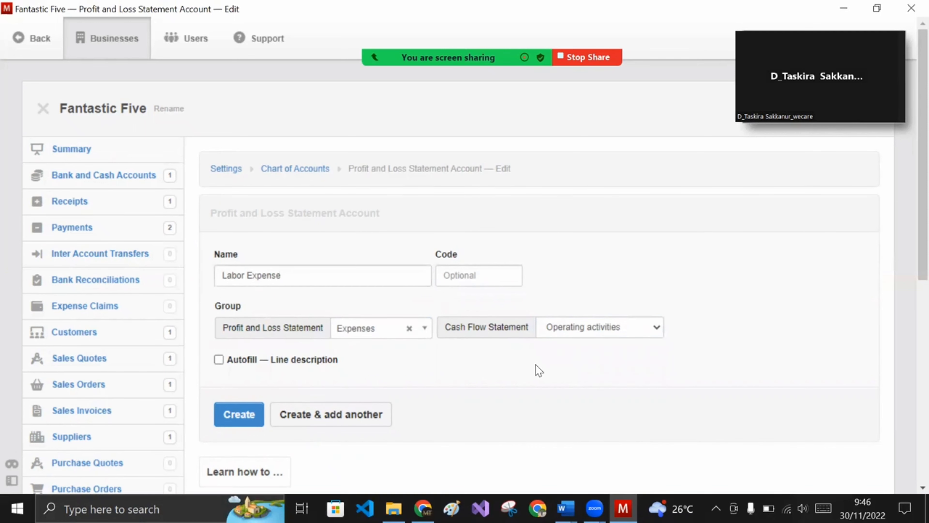
click(222, 413)
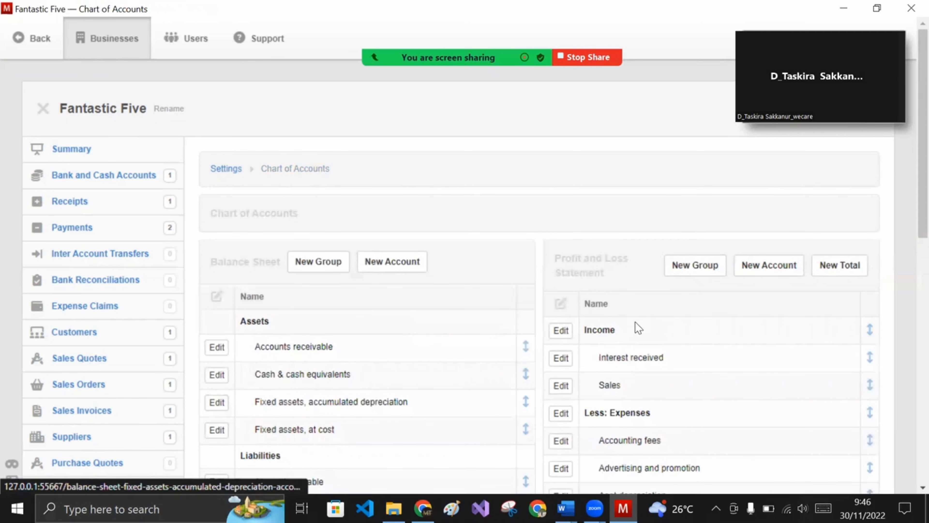
scroll(662, 365, down, 2)
scroll(662, 364, down, 10)
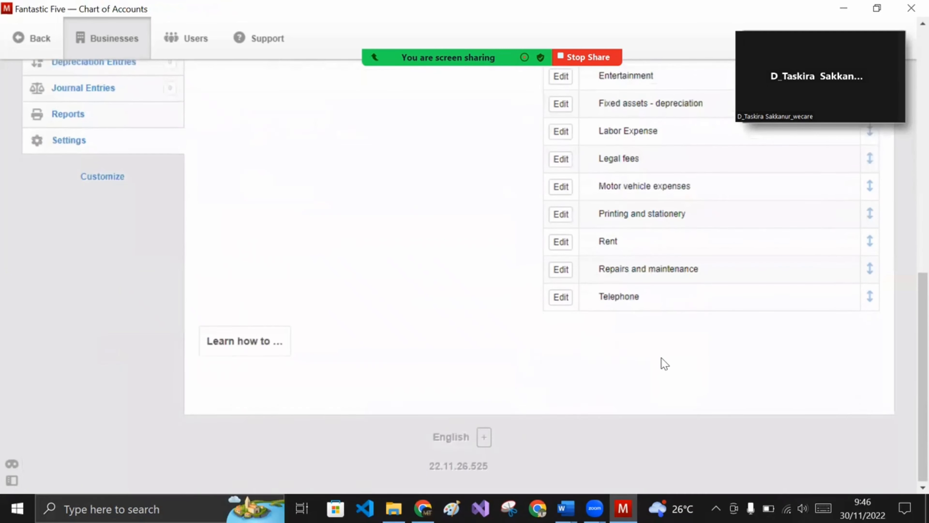
scroll(664, 362, up, 4)
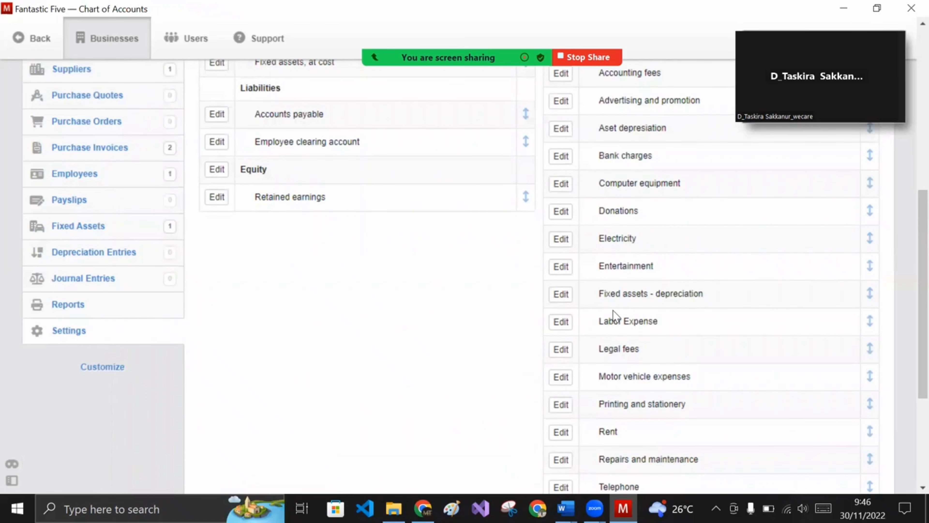
scroll(612, 315, up, 4)
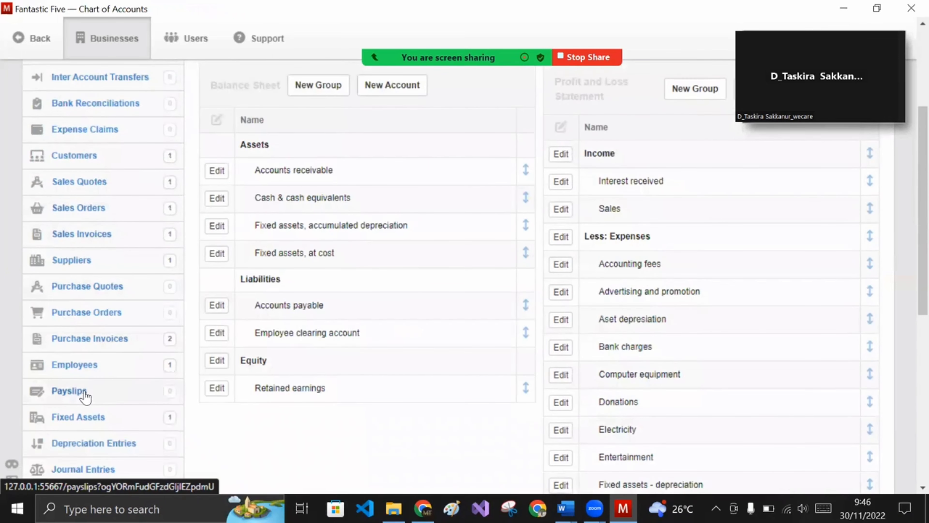
- Open a new payslip form from Payslips and look it over without saving
click(85, 396)
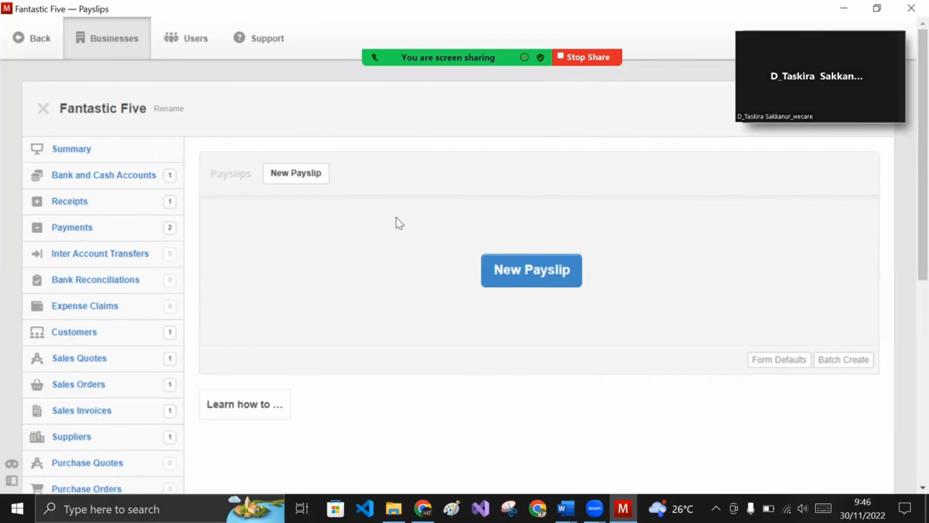
click(289, 179)
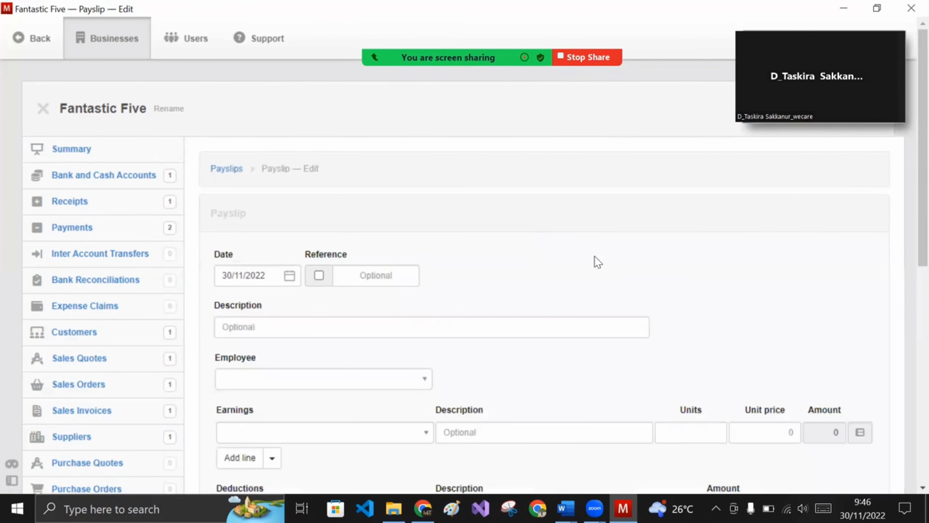
scroll(595, 261, down, 3)
click(282, 179)
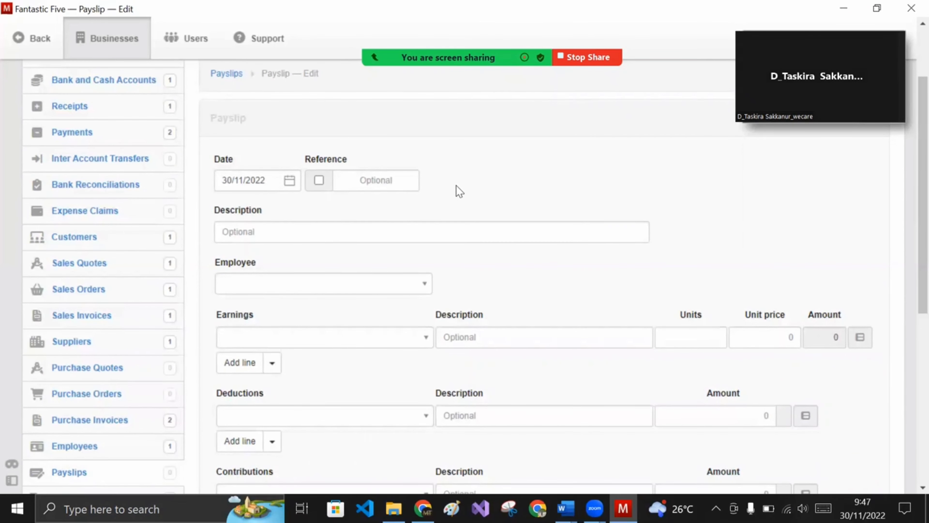
scroll(459, 191, up, 3)
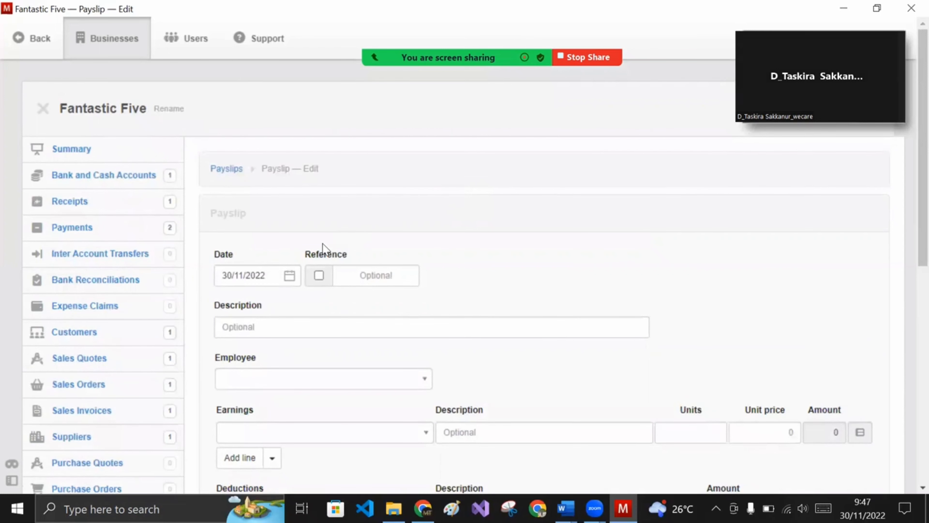
scroll(310, 260, down, 3)
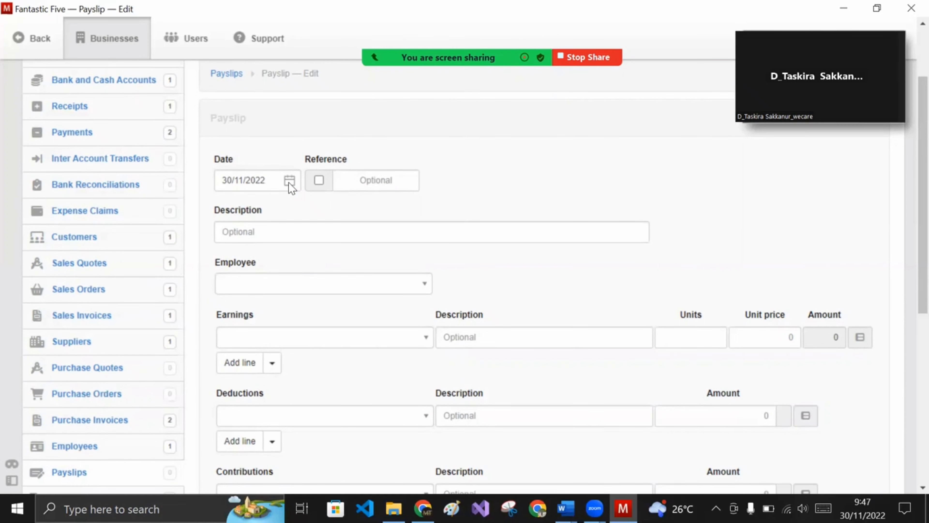
scroll(291, 188, down, 3)
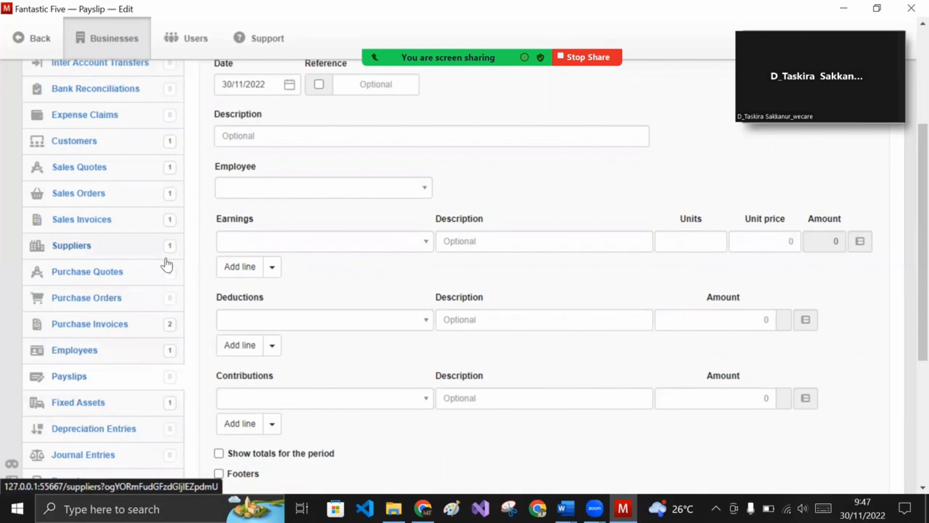
scroll(132, 365, down, 6)
- Go to Settings > Payslip Items > Payslip Earnings Items, which is still empty
click(58, 316)
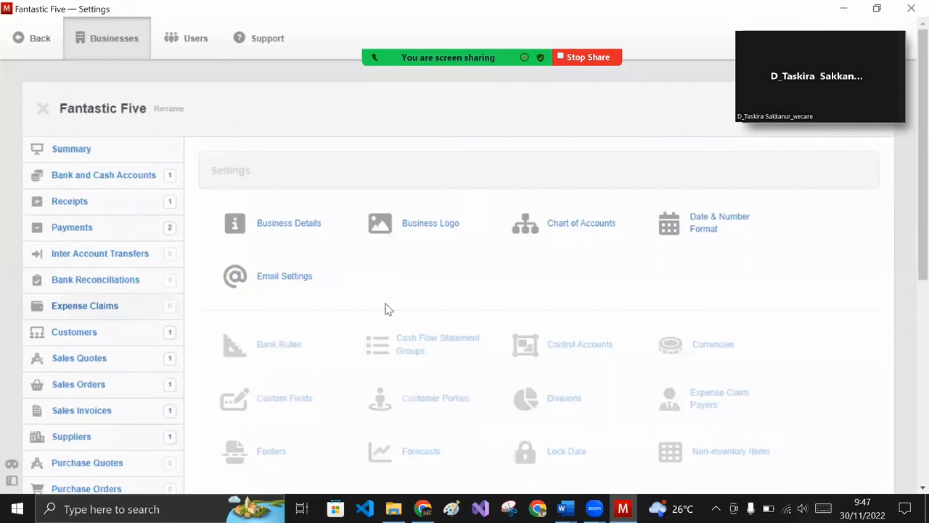
scroll(458, 292, down, 2)
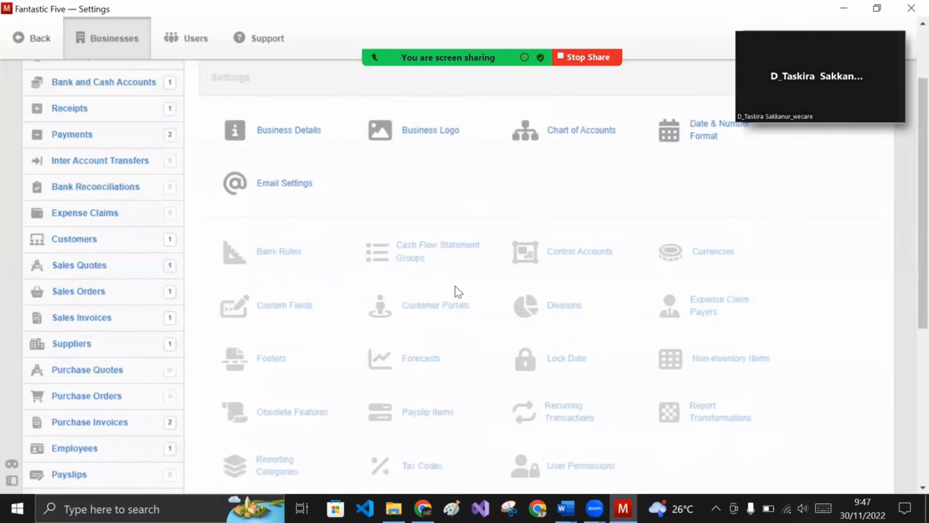
scroll(458, 291, down, 2)
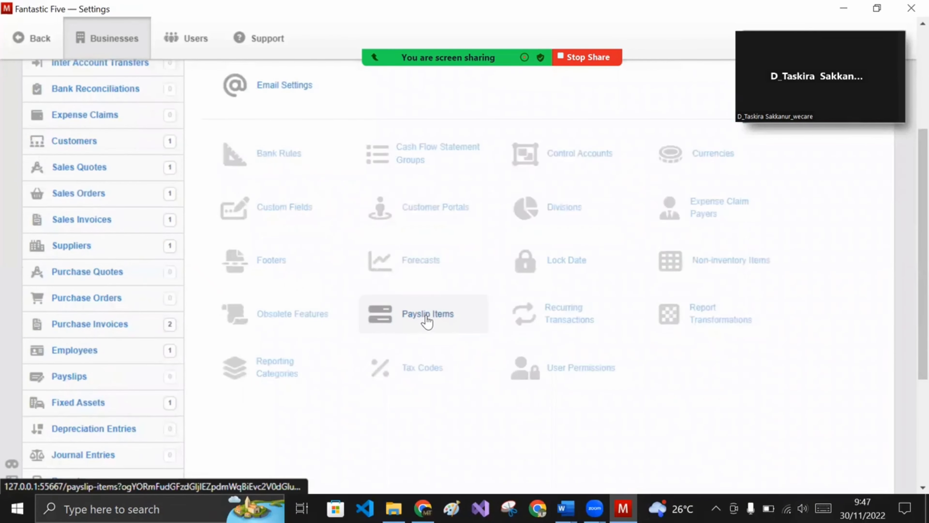
click(427, 318)
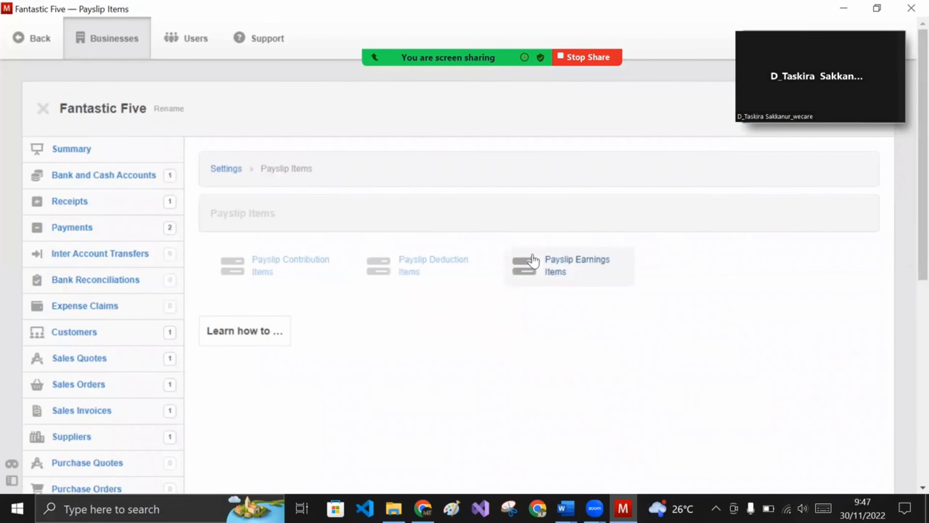
click(566, 268)
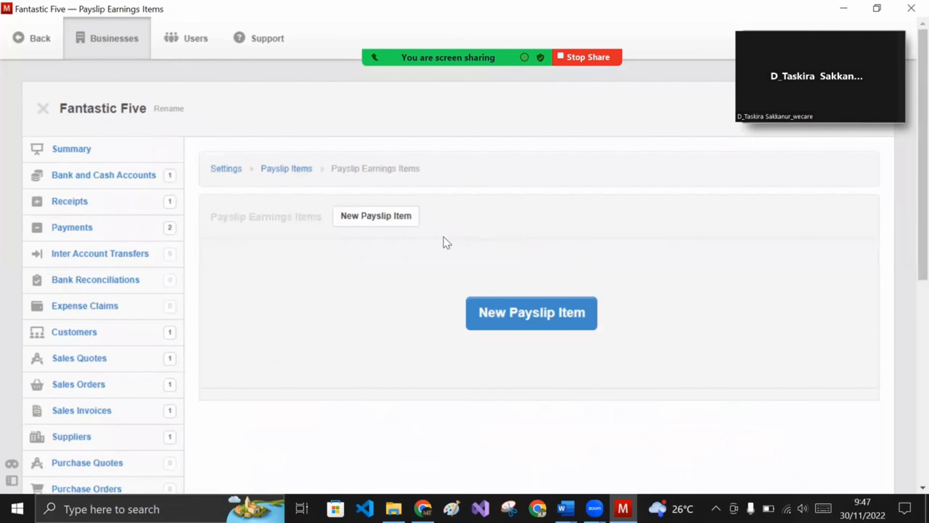
- Create a 'Payroll' payslip earnings item charged to the Labor Expense account
click(384, 223)
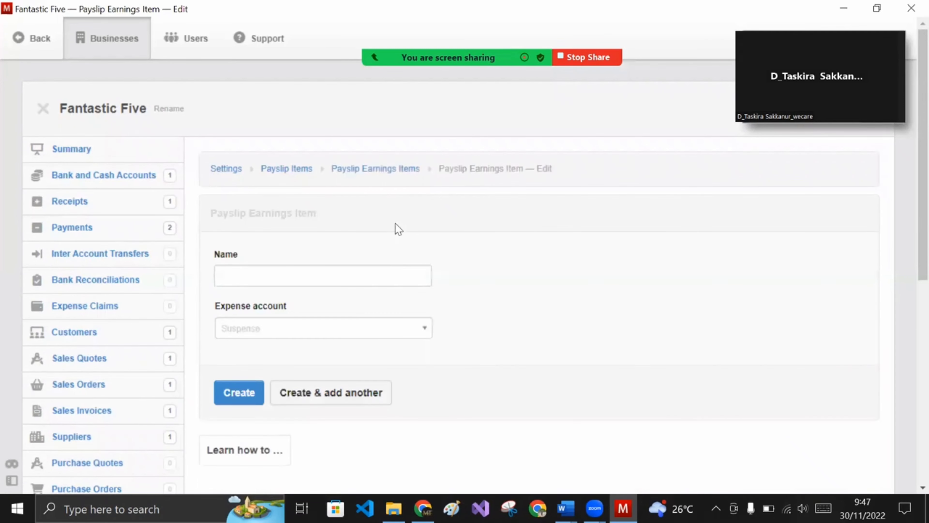
click(356, 267)
text(P)
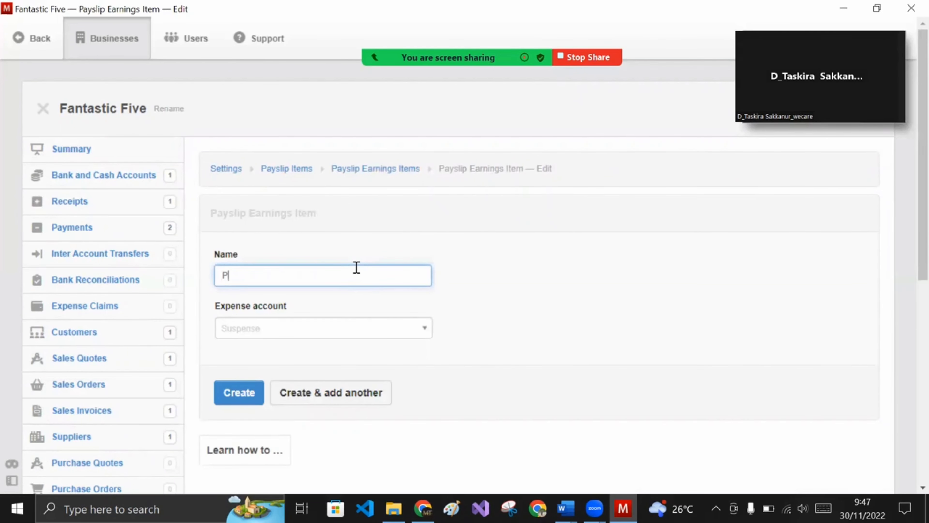
text(ayroll)
click(392, 333)
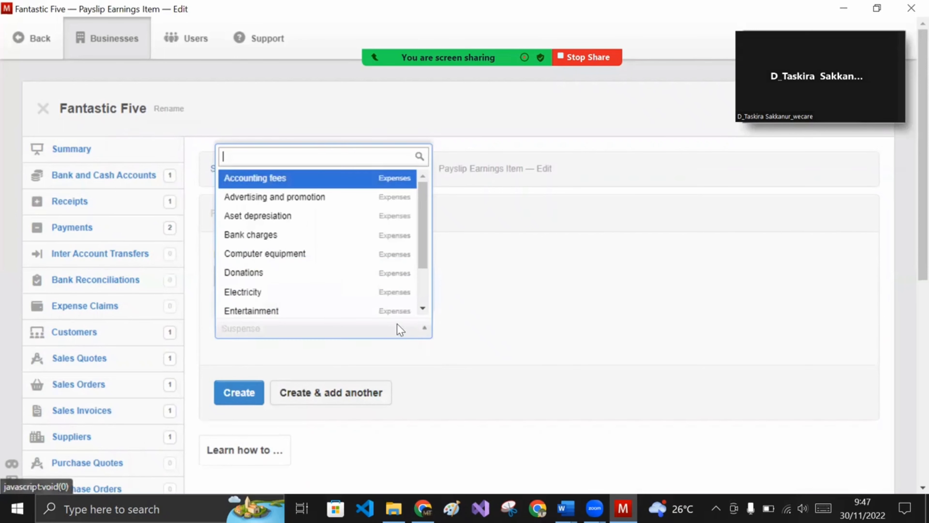
click(470, 284)
click(344, 322)
text(la)
click(345, 307)
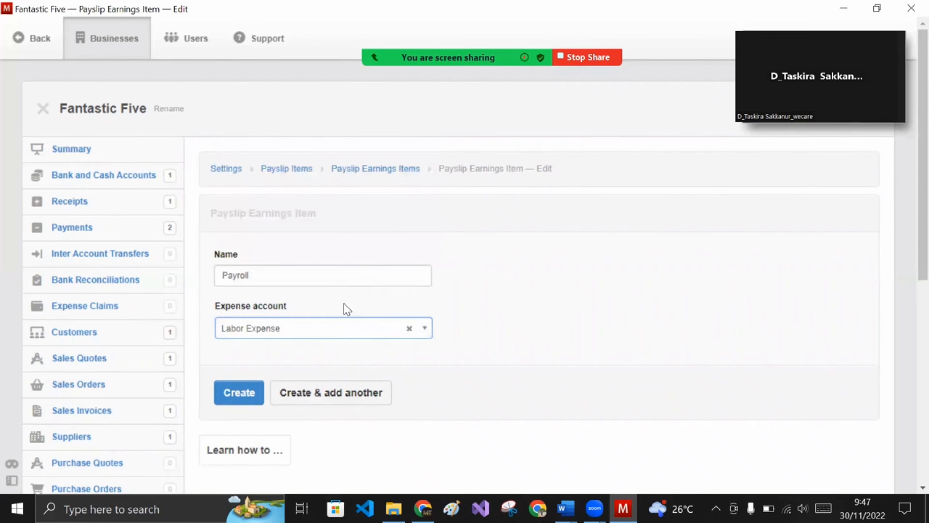
click(227, 394)
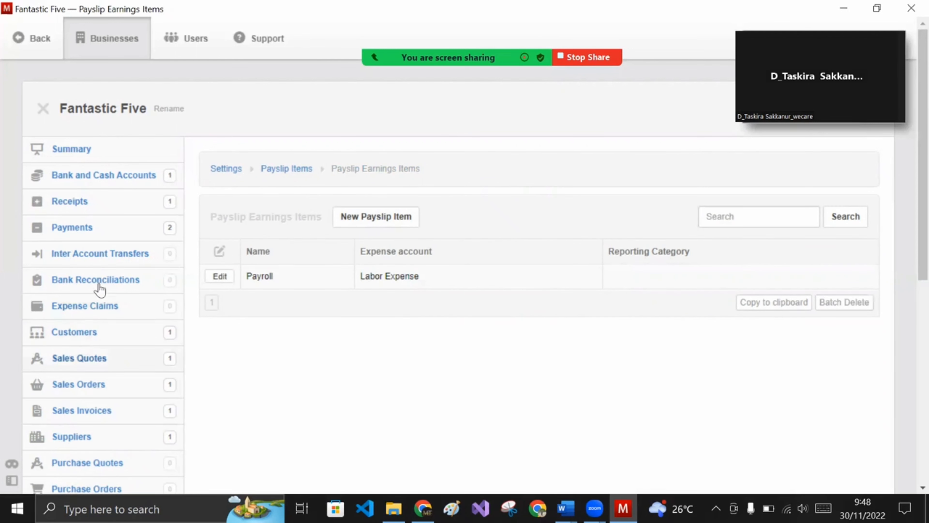
scroll(99, 331, down, 5)
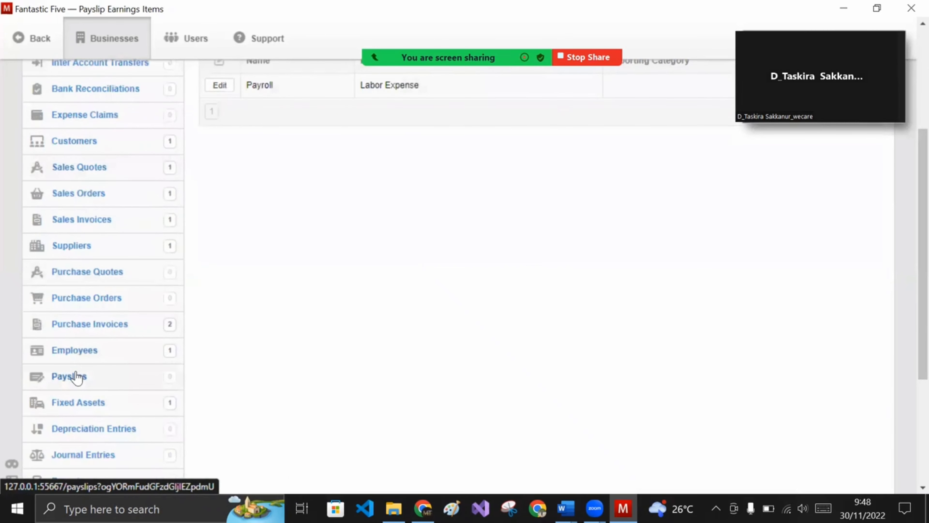
click(77, 376)
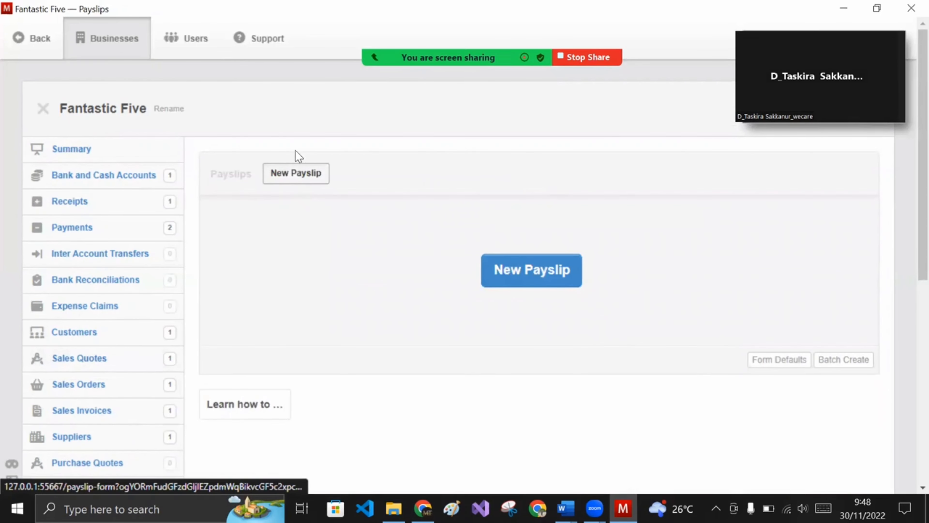
- Start a new payslip dated 29/10/2022 with the description 'payroll'
click(304, 175)
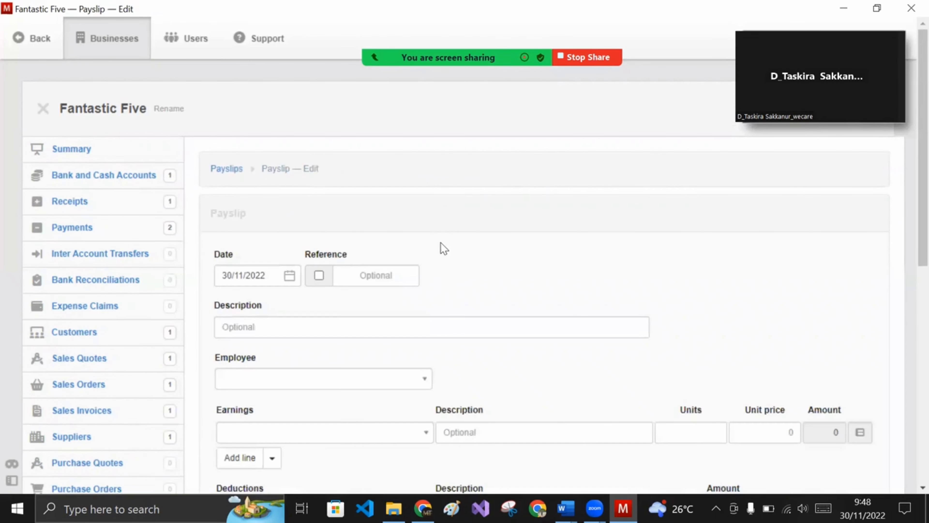
click(289, 275)
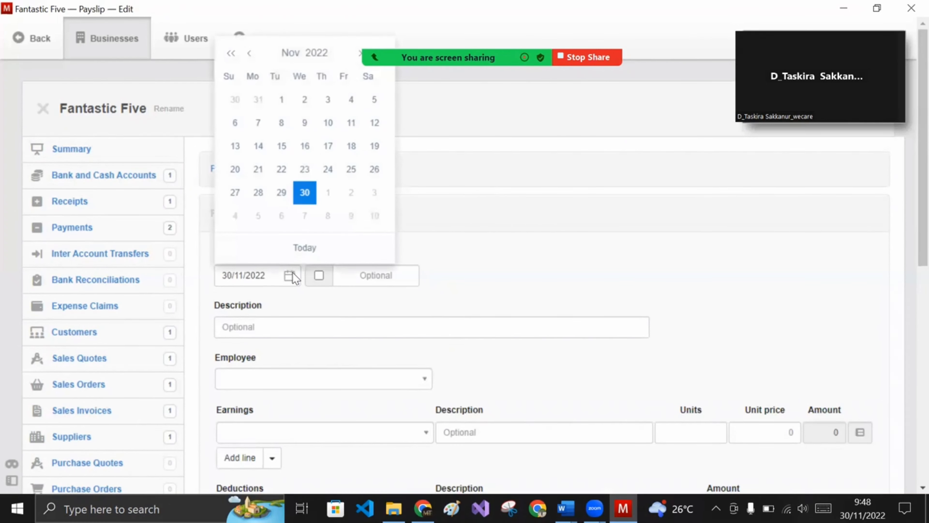
click(250, 55)
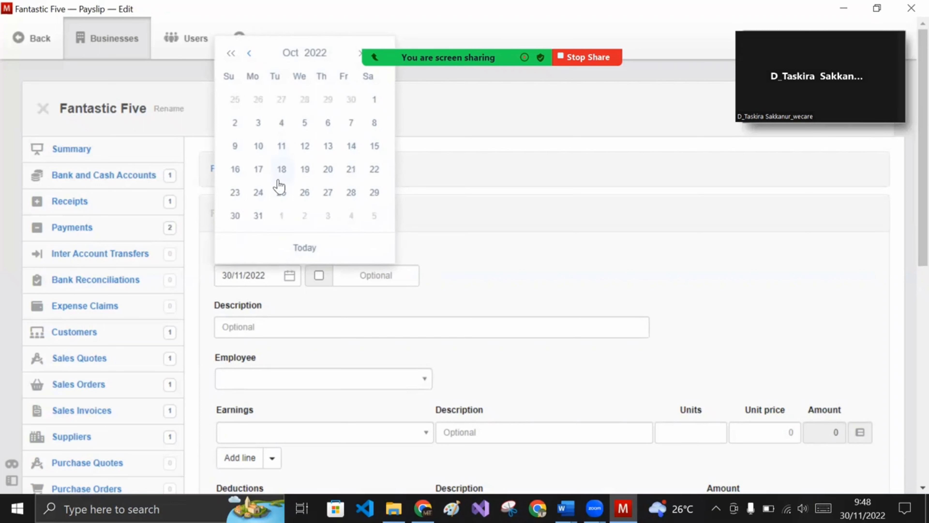
click(373, 194)
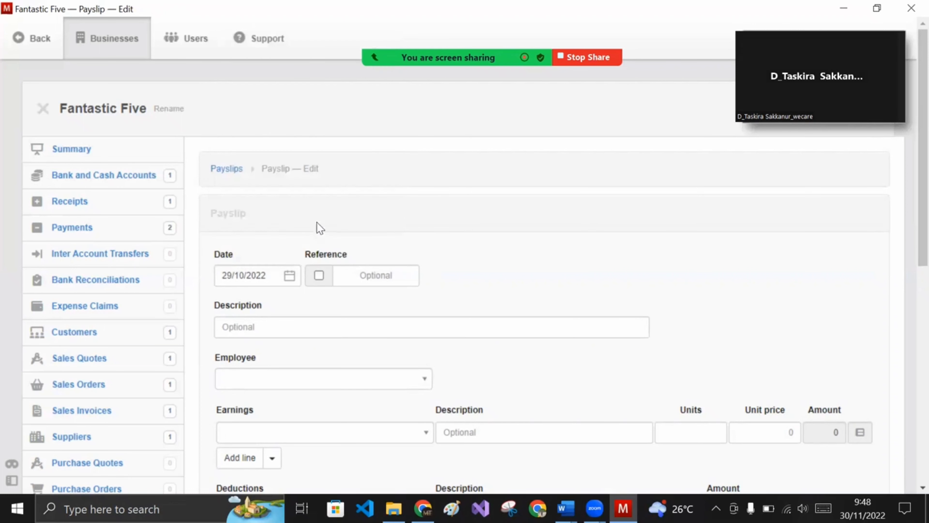
click(335, 324)
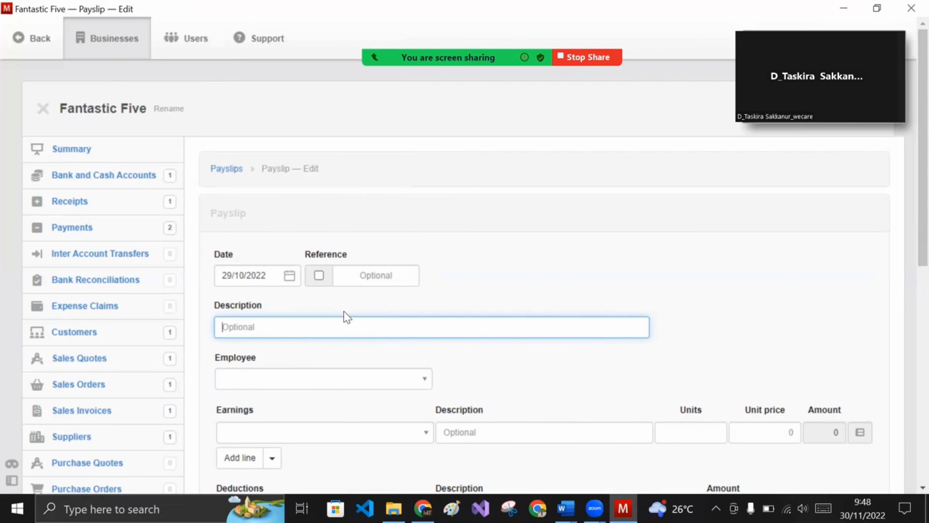
text(payroll)
- Assign the payslip to the employee
click(343, 386)
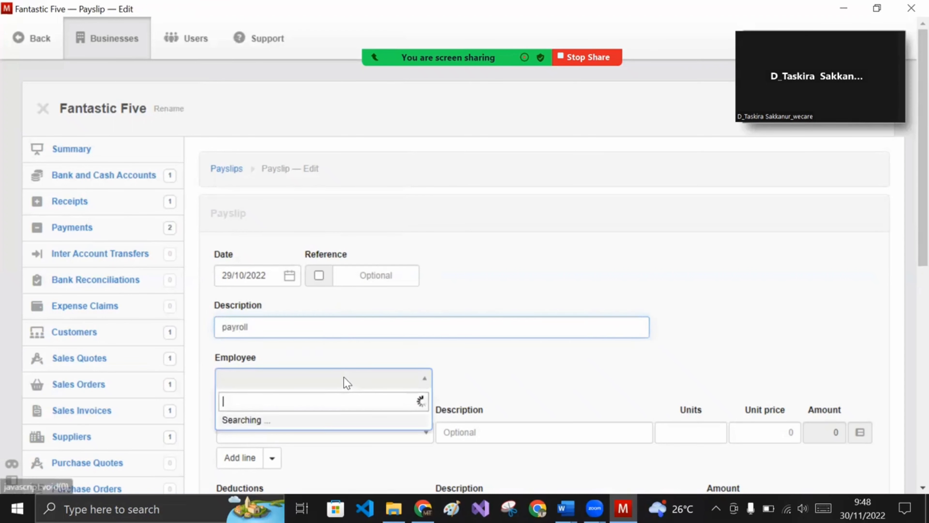
click(308, 420)
scroll(393, 336, down, 2)
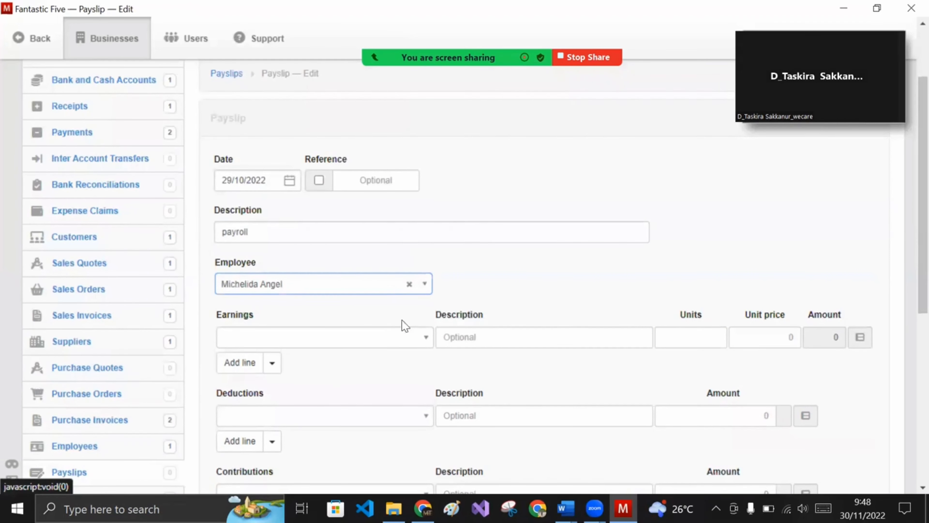
scroll(468, 286, down, 2)
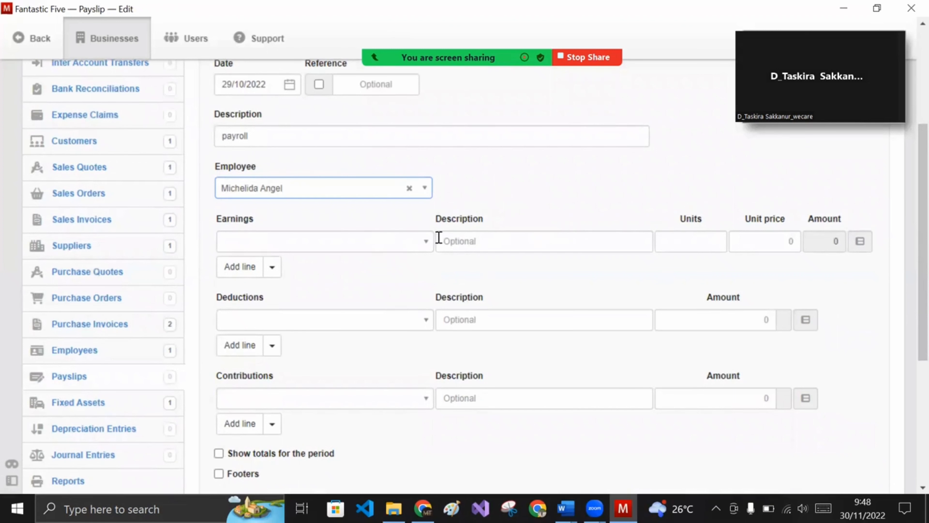
- Add a Payroll earnings line of 1 unit at 2500000
click(587, 284)
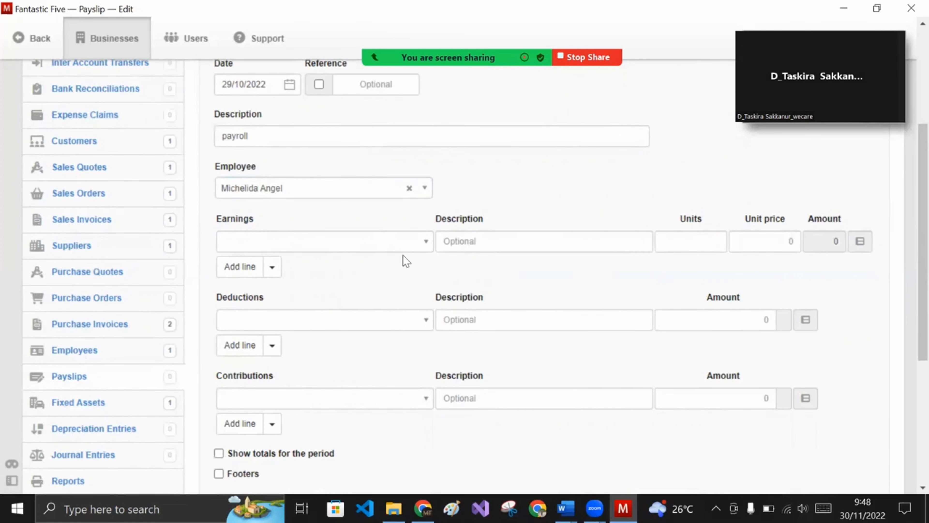
click(408, 244)
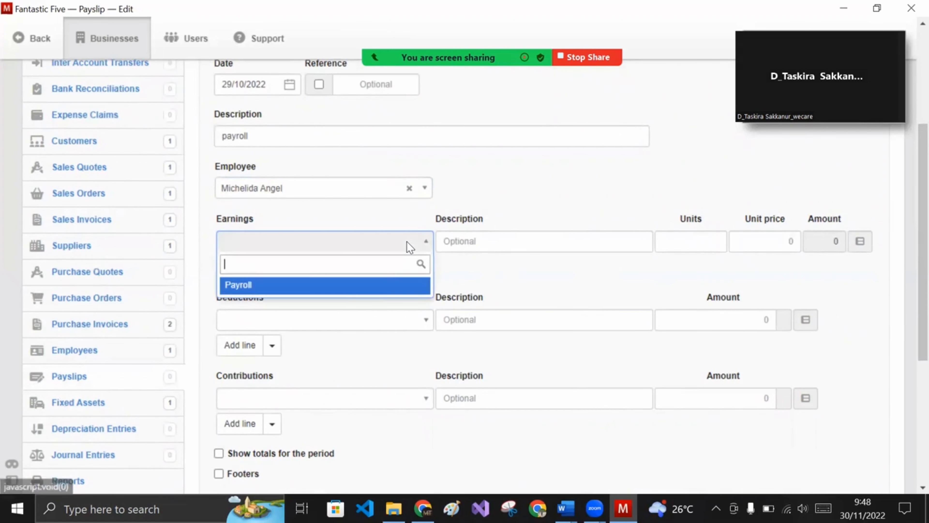
click(377, 288)
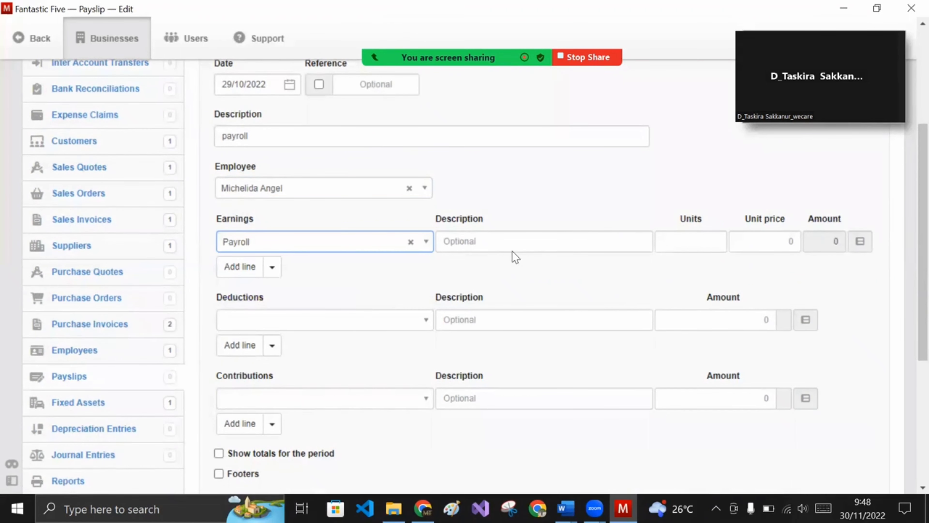
click(541, 241)
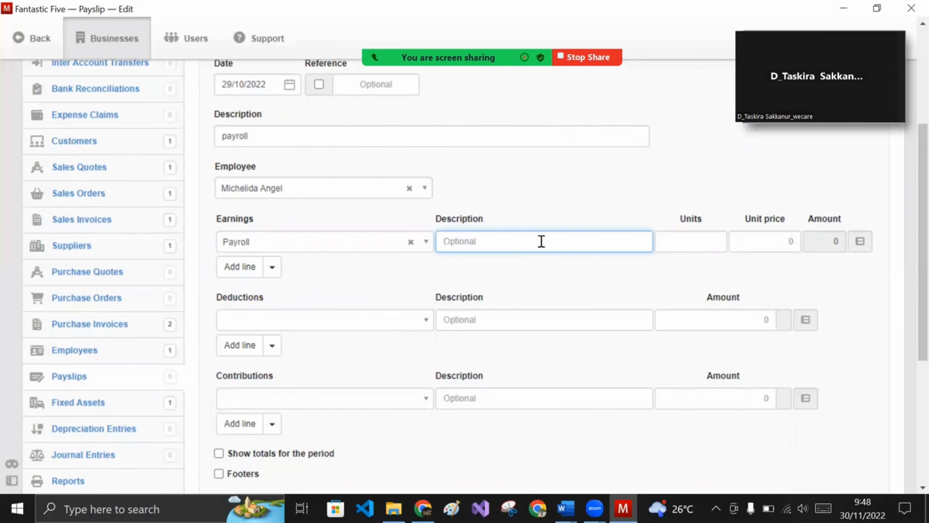
click(699, 245)
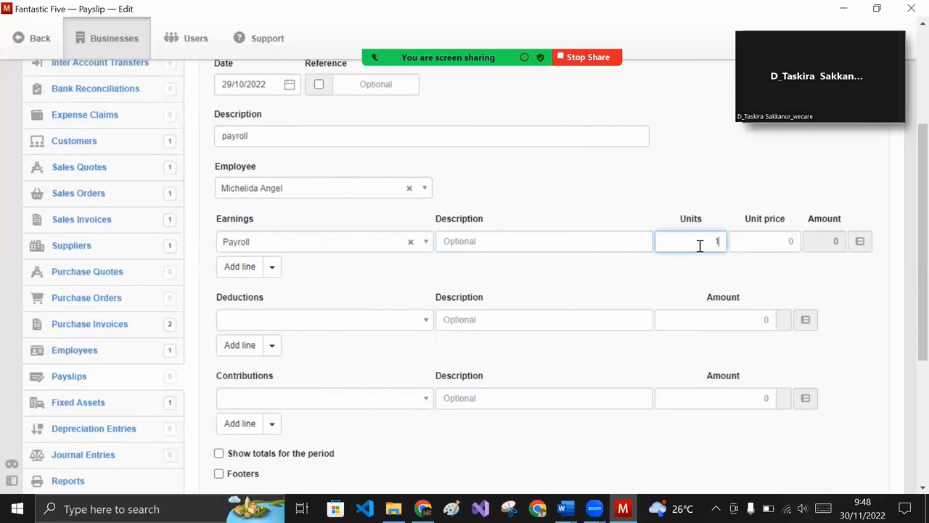
text(1)
click(761, 242)
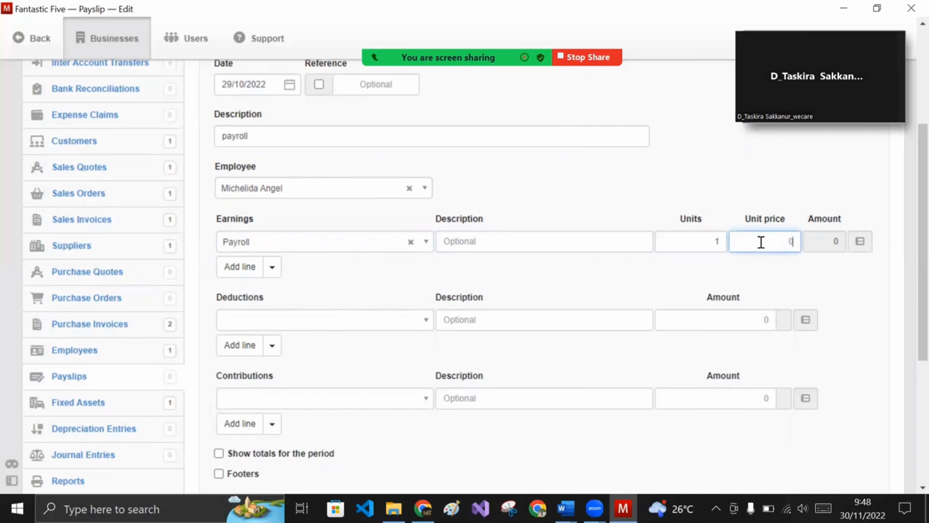
text(2500000)
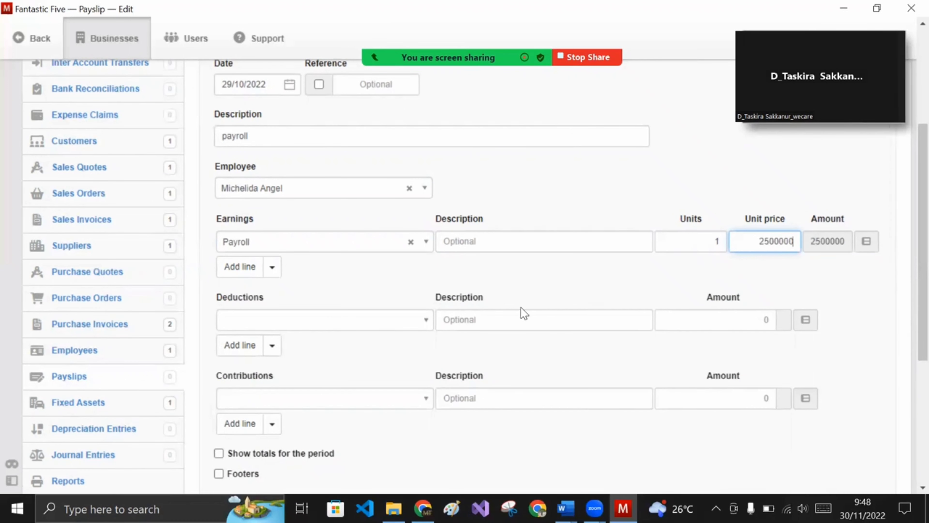
scroll(532, 296, down, 3)
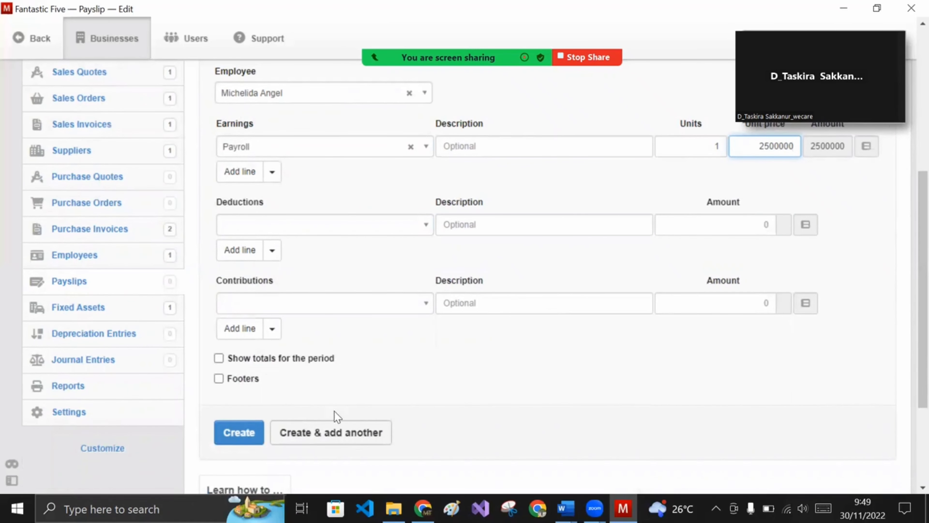
- Save the 2.500.000,00 payslip and view the Summary showing expenses of 2.900.000,00
click(259, 437)
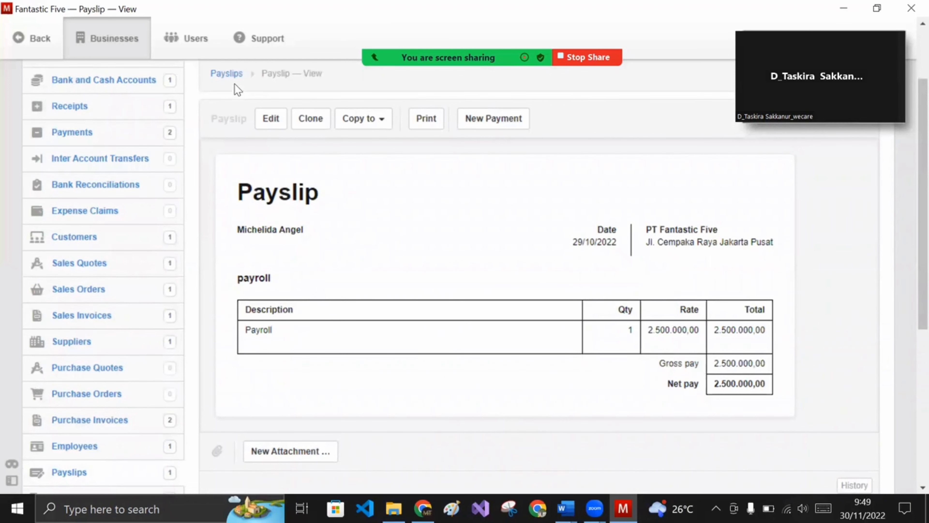
click(232, 78)
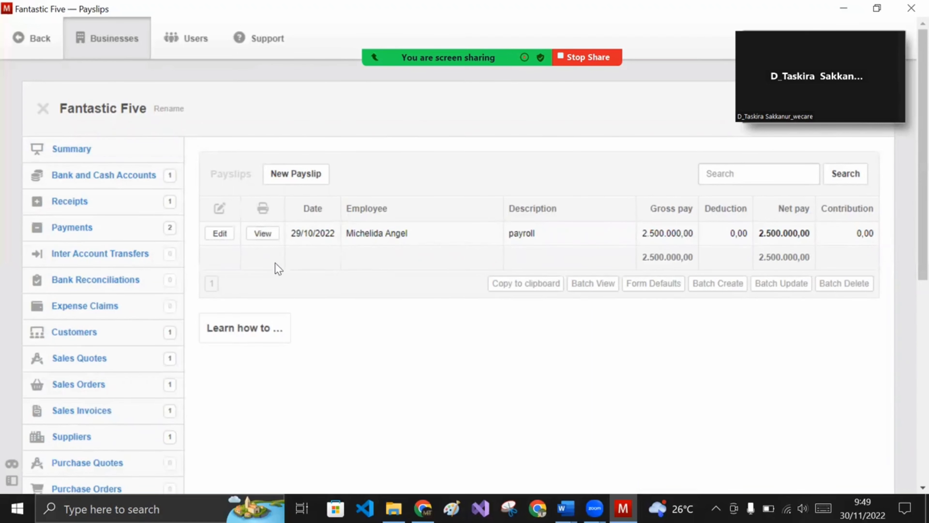
click(88, 150)
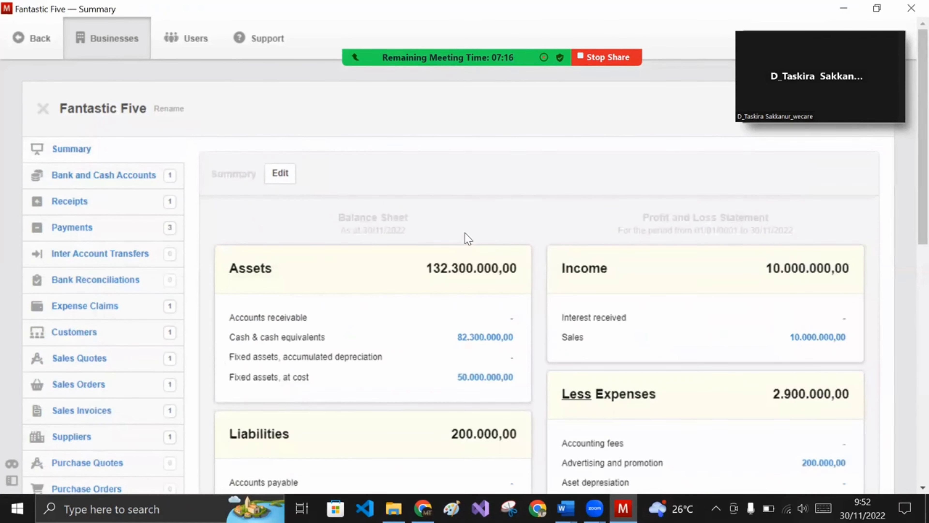
scroll(468, 234, down, 2)
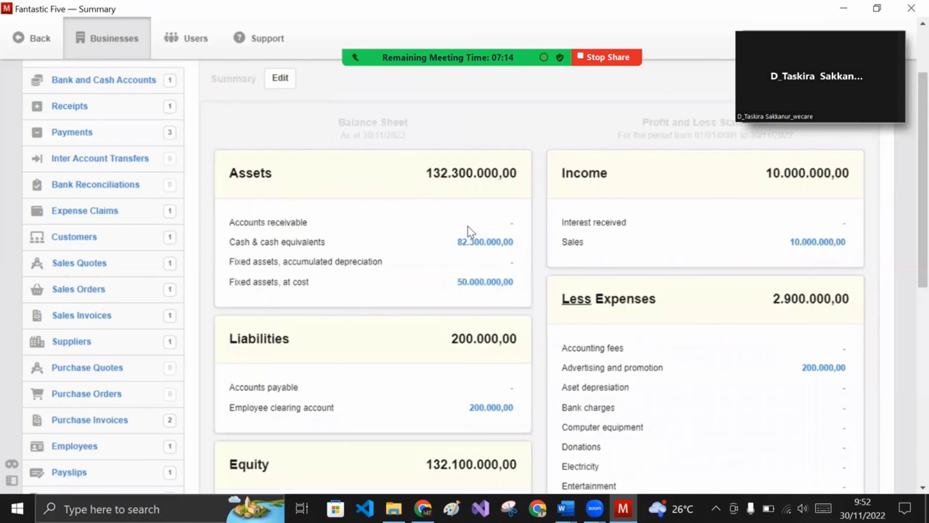
scroll(470, 232, down, 6)
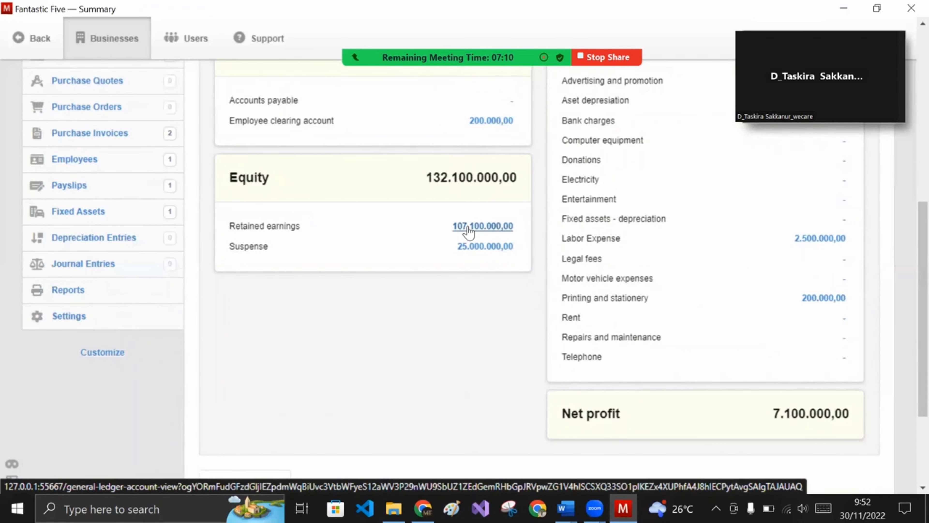
scroll(468, 231, up, 8)
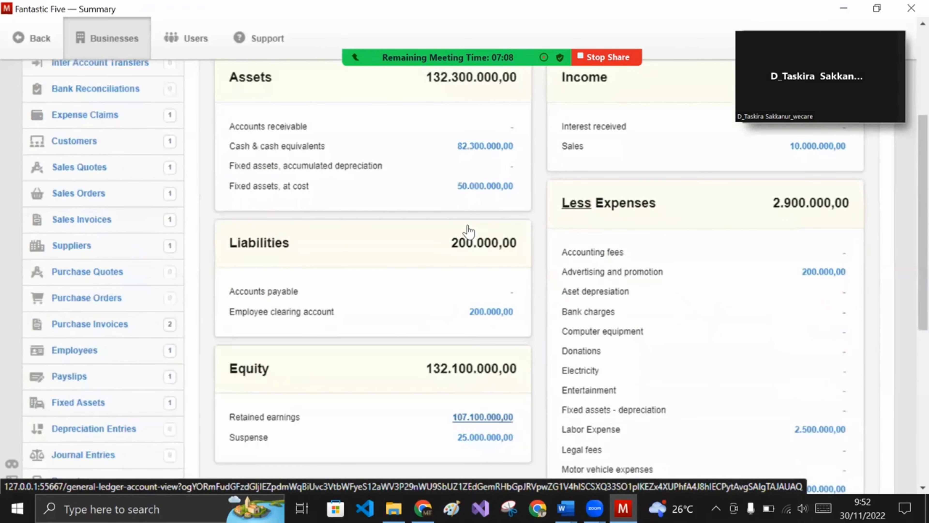
scroll(410, 223, down, 2)
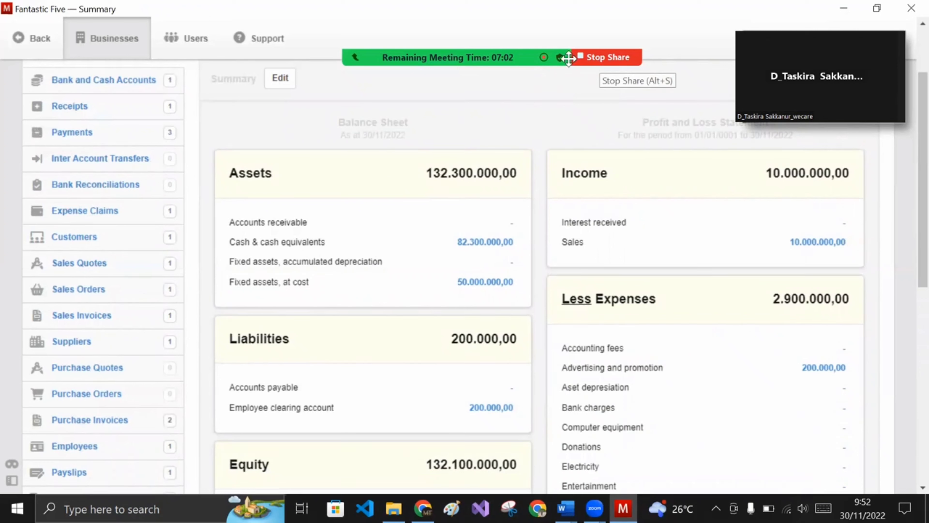
mouse_move(566, 59)
click(798, 25)
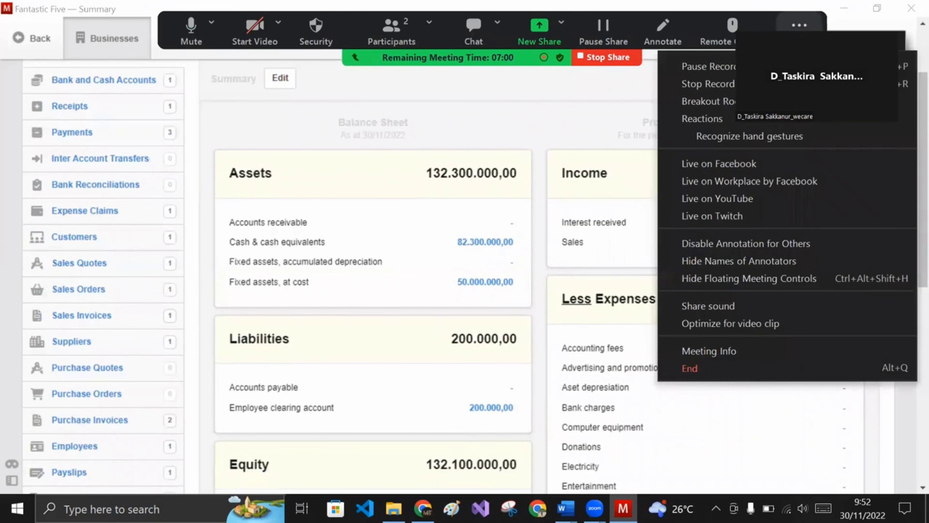